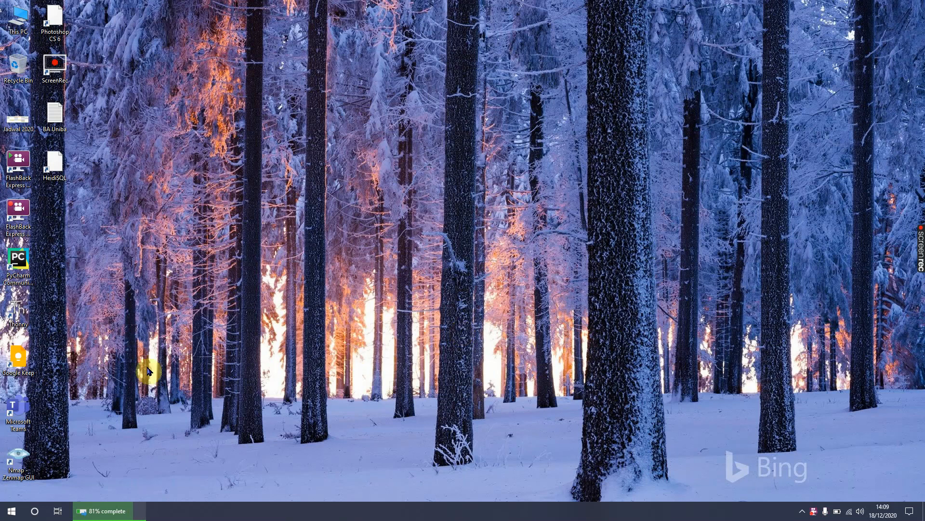
Step: Open Firefox maximized and search Bing for virtualbox
{"action": "left_click", "coordinate": [12, 511]}
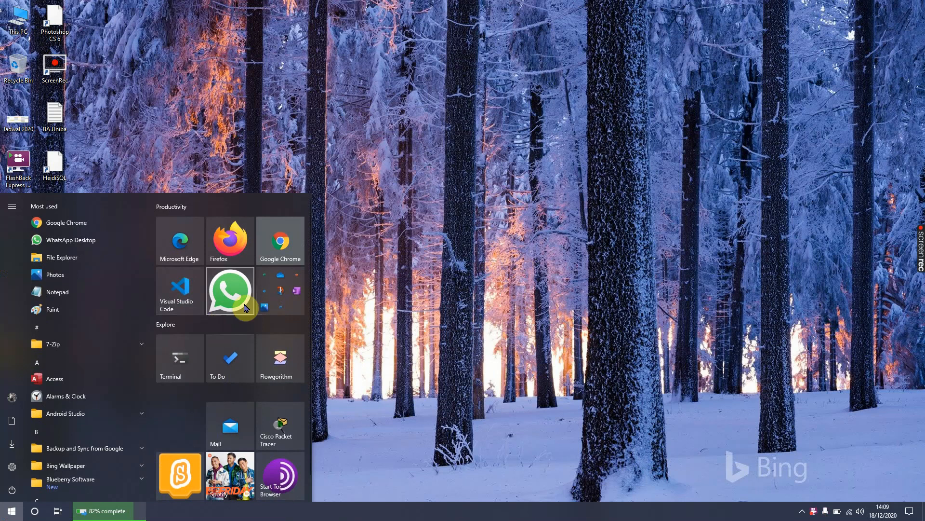
{"action": "left_click", "coordinate": [240, 245]}
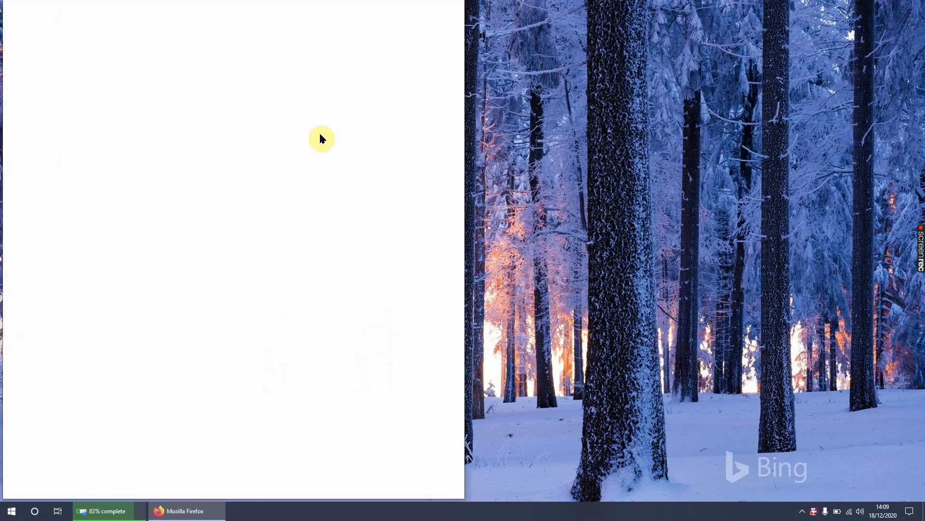
{"action": "double_click", "coordinate": [429, 12]}
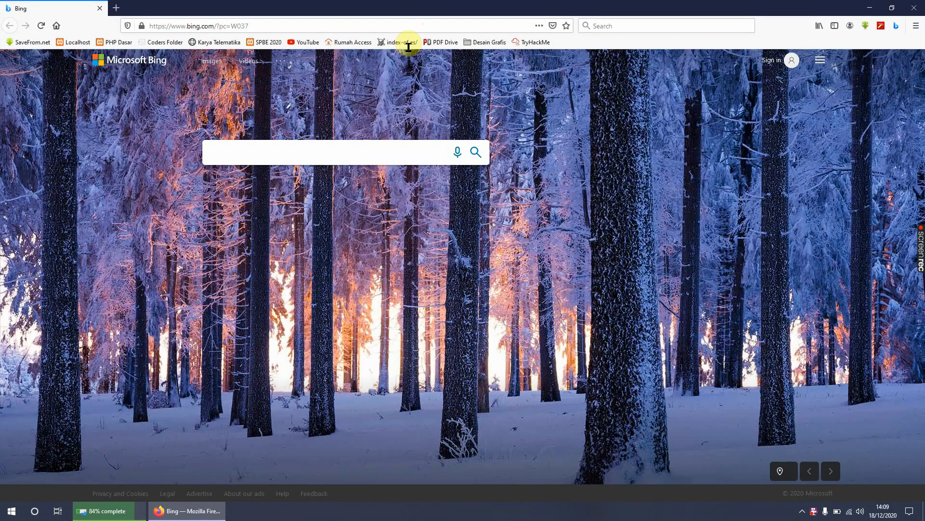
{"action": "left_click", "coordinate": [321, 154]}
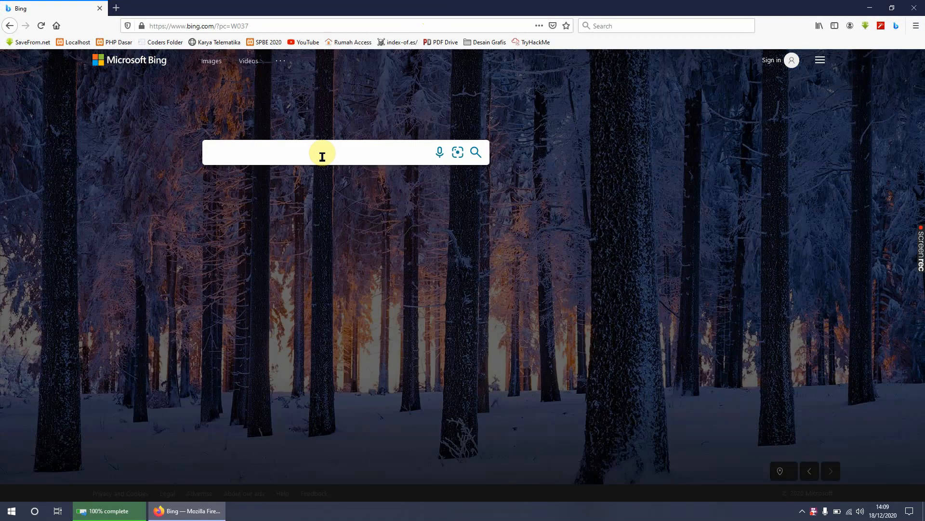
{"action": "type", "text": "vir"}
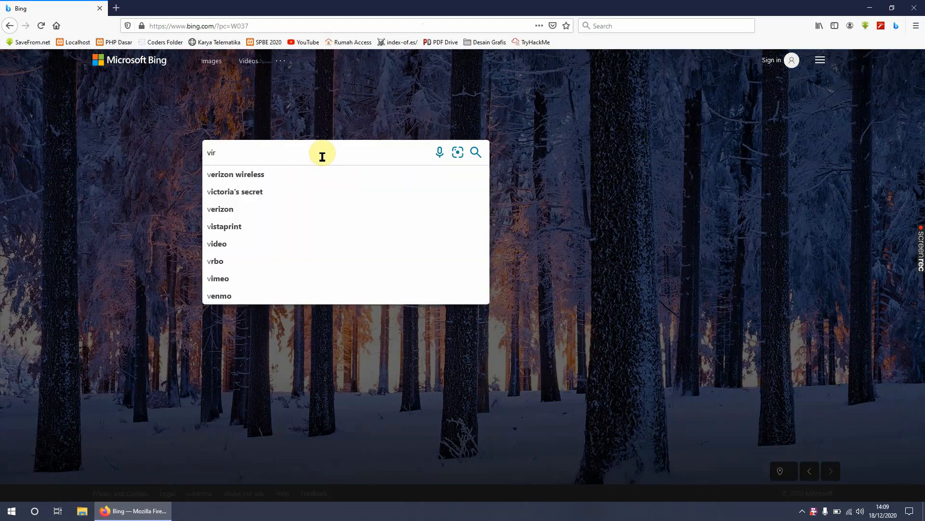
{"action": "type", "text": "tualbox"}
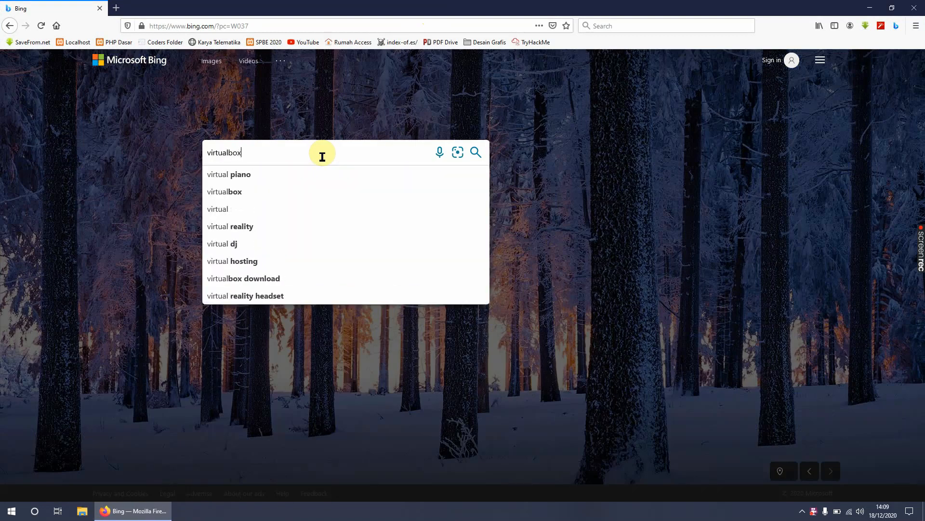
{"action": "key", "text": "Return"}
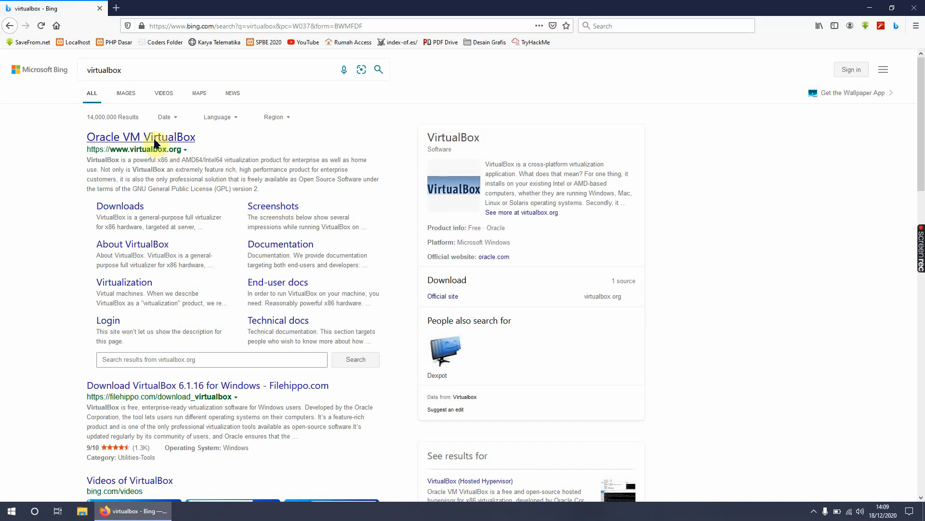
Step: Open VirtualBox's official Downloads page and save the VirtualBox 6.1.16 installer for Windows hosts
{"action": "left_click", "coordinate": [125, 208]}
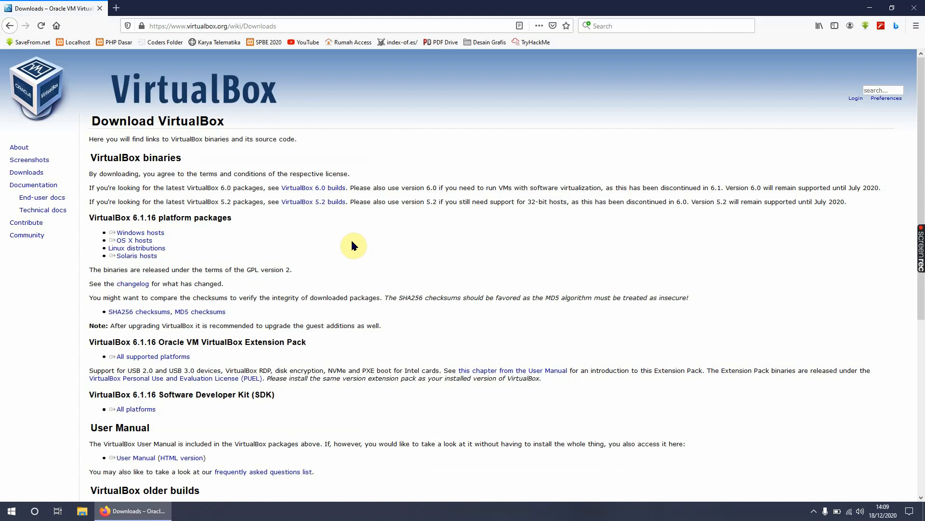
{"action": "left_click", "coordinate": [154, 237]}
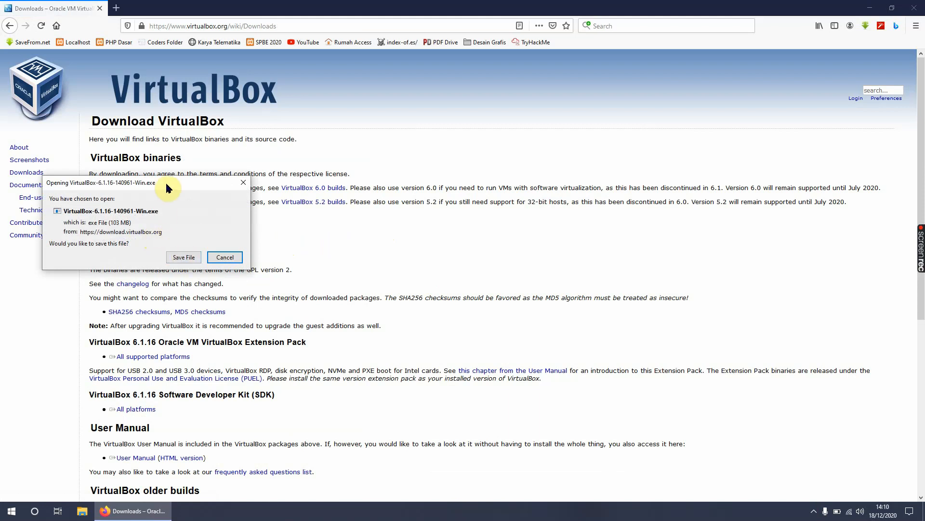
{"action": "left_click_drag", "start_coordinate": [166, 183], "coordinate": [474, 207]}
{"action": "left_click", "coordinate": [502, 285]}
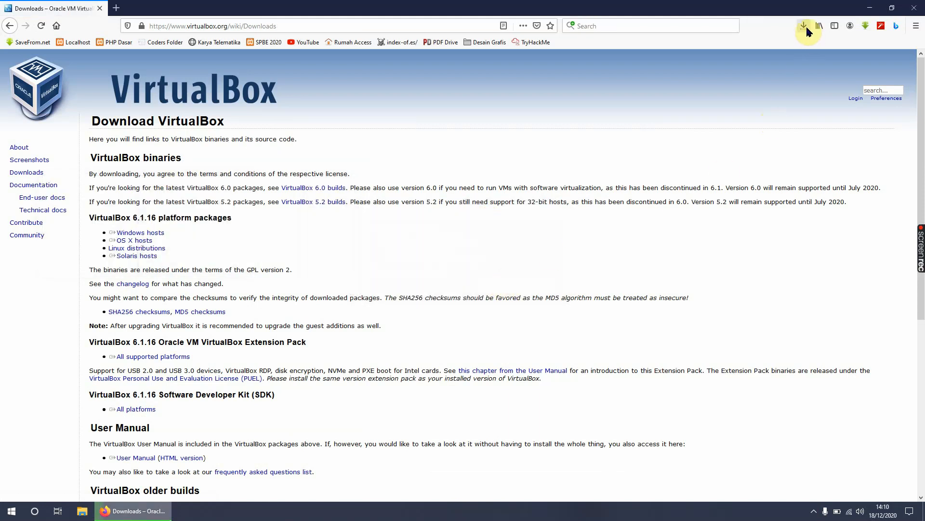
Step: Check the progress of the VirtualBox download and run VirtualBox-6.1.16-140961-Win.exe once it has finished
{"action": "left_click", "coordinate": [806, 29]}
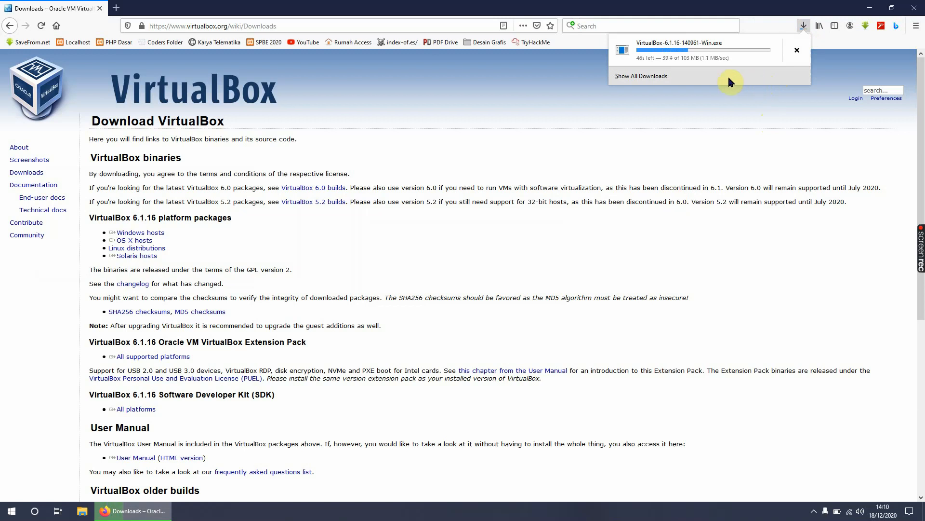
{"action": "double_click", "coordinate": [22, 149]}
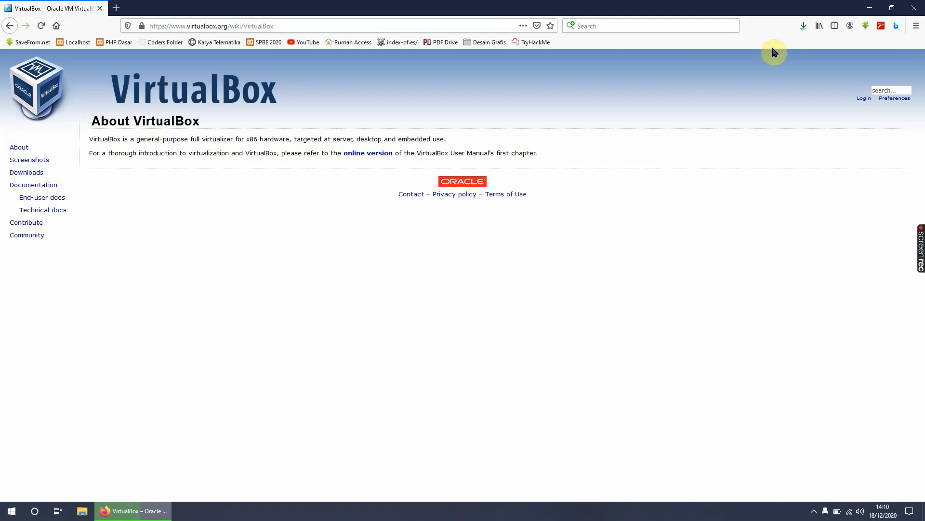
{"action": "left_click", "coordinate": [803, 28]}
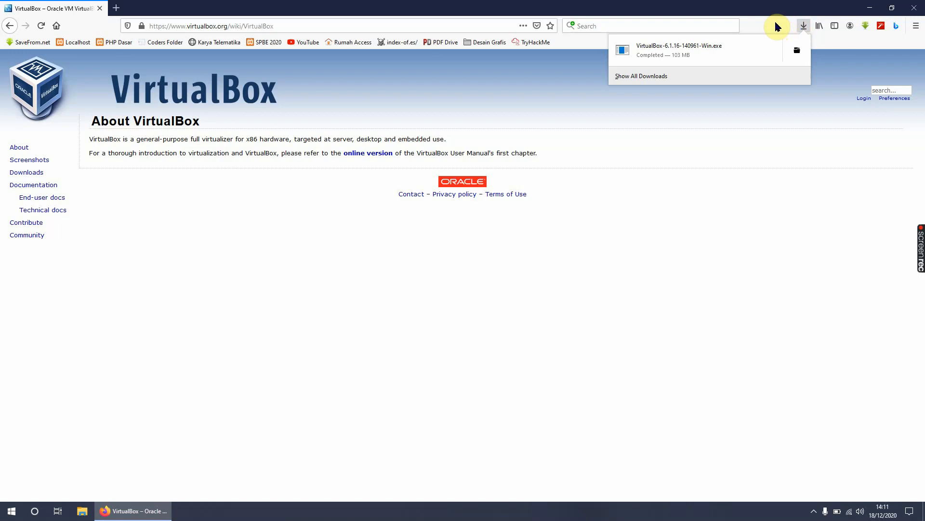
{"action": "left_click", "coordinate": [786, 24]}
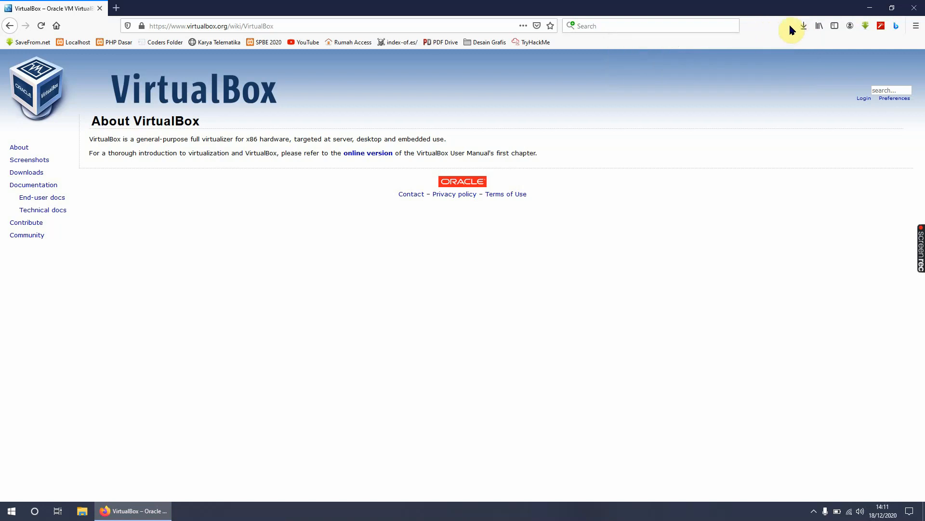
{"action": "left_click", "coordinate": [804, 26]}
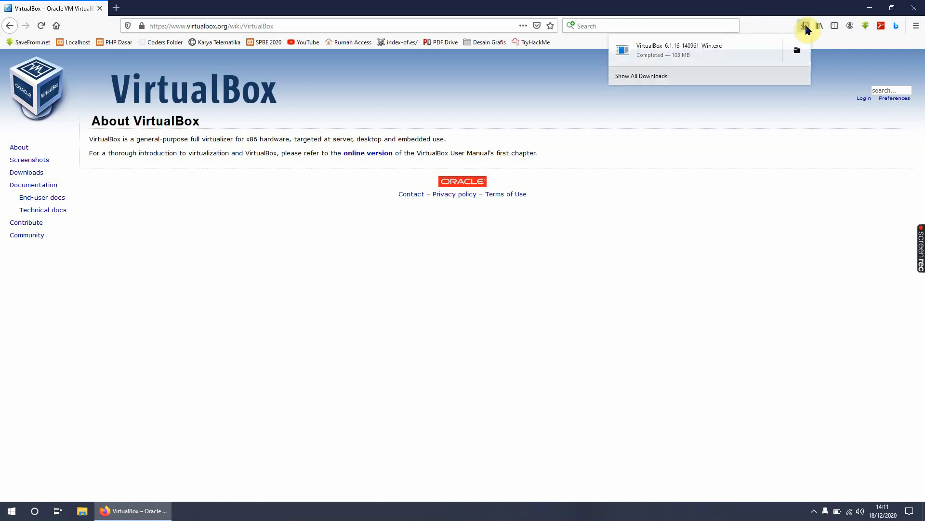
{"action": "left_click", "coordinate": [655, 52]}
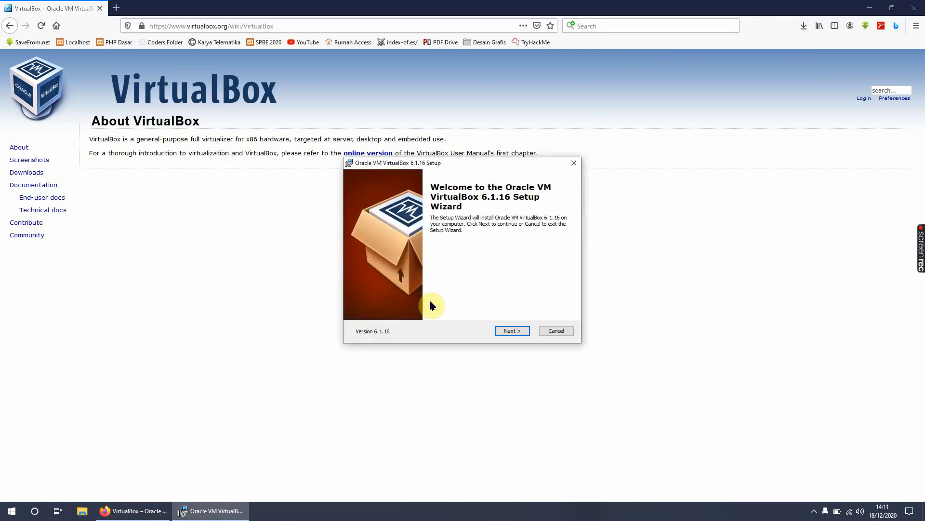
Step: Install Oracle VM VirtualBox 6.1.16 with the default features, location and shortcuts, accept the network interface reset, and start the program on finishing
{"action": "left_click", "coordinate": [507, 330]}
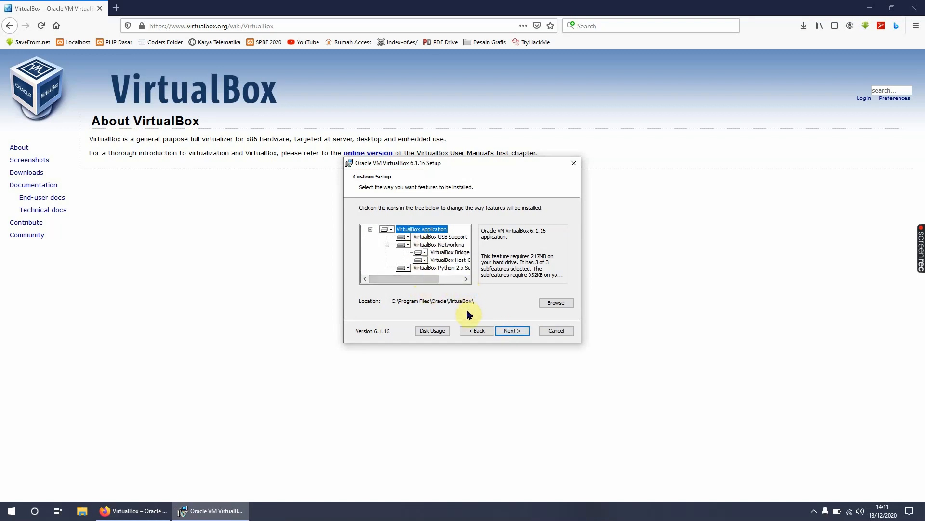
{"action": "left_click", "coordinate": [510, 330]}
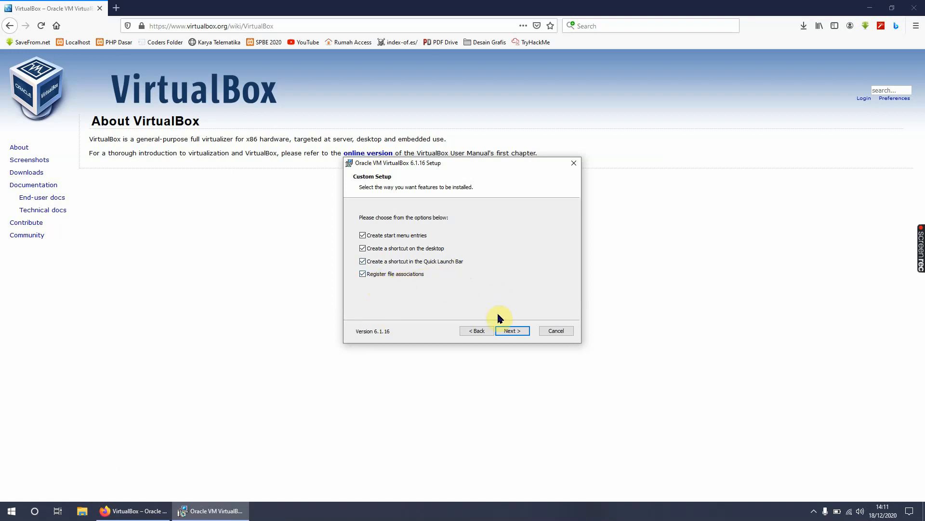
{"action": "left_click", "coordinate": [507, 331]}
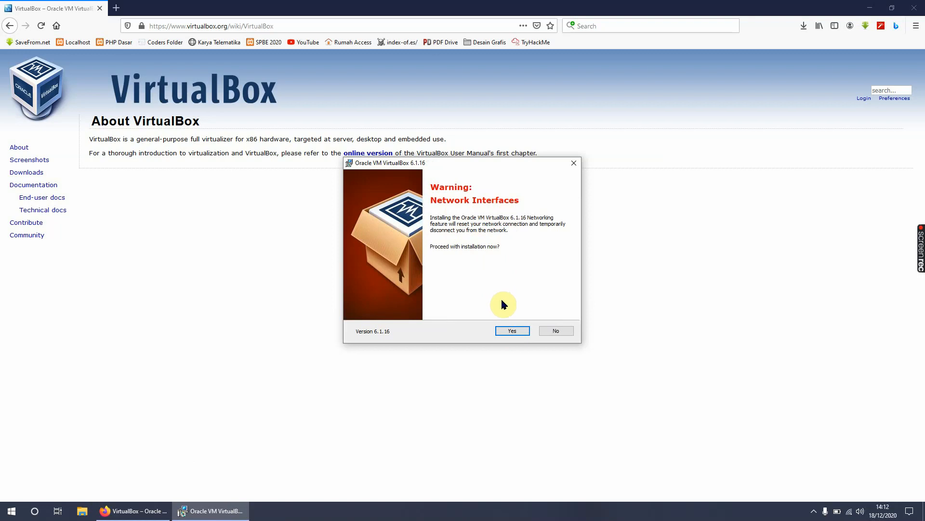
{"action": "left_click", "coordinate": [511, 331]}
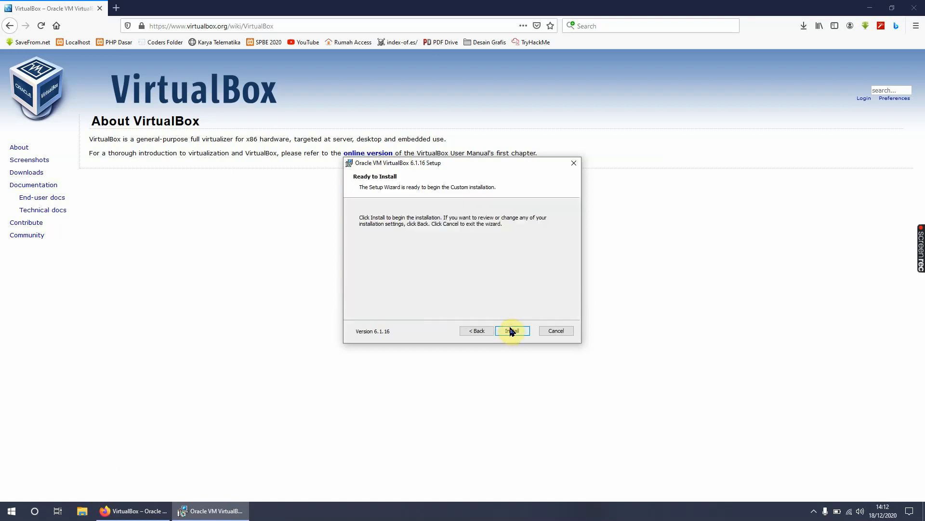
{"action": "left_click", "coordinate": [511, 330]}
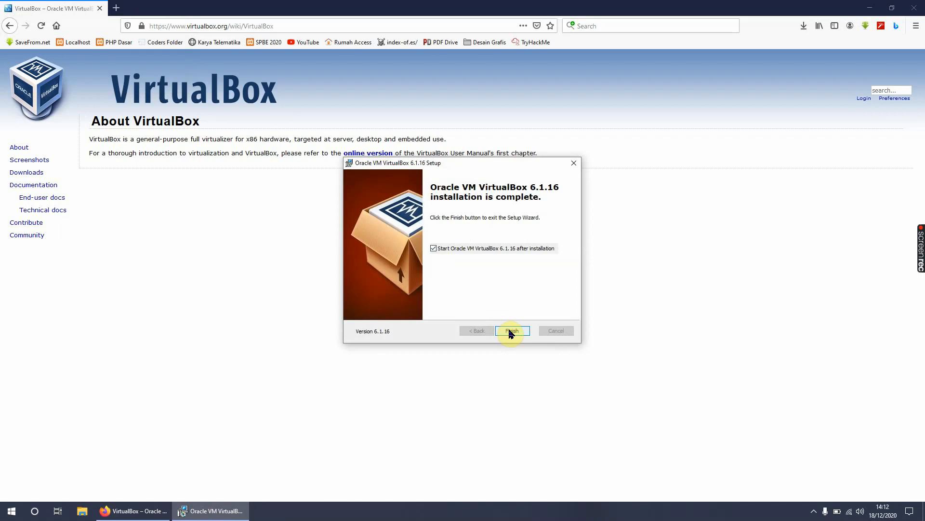
{"action": "left_click", "coordinate": [511, 333]}
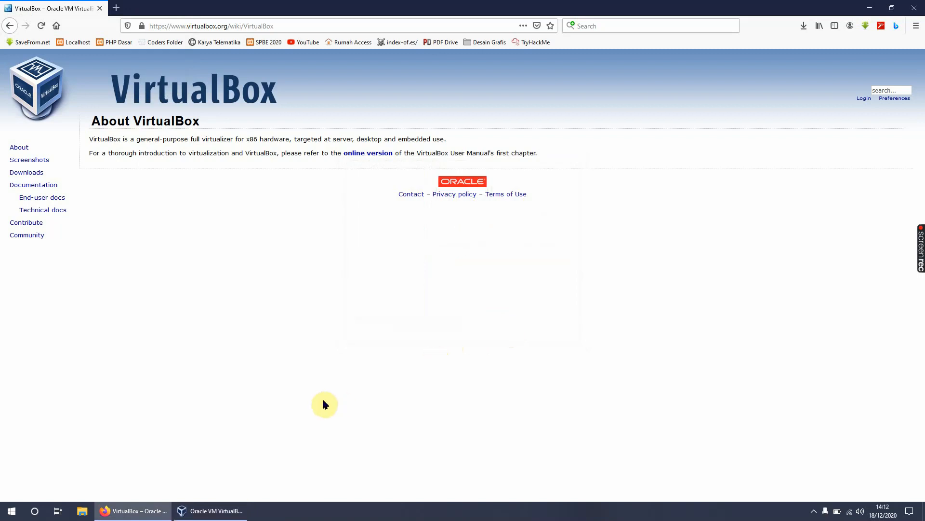
Step: Switch to the Oracle VM VirtualBox Manager window and close Firefox
{"action": "left_click", "coordinate": [213, 510]}
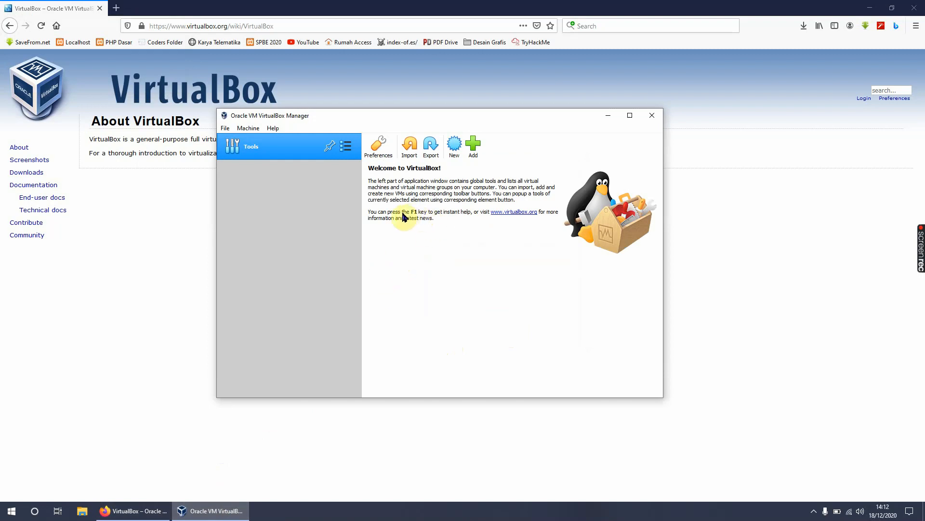
{"action": "left_click_drag", "start_coordinate": [417, 116], "coordinate": [447, 149]}
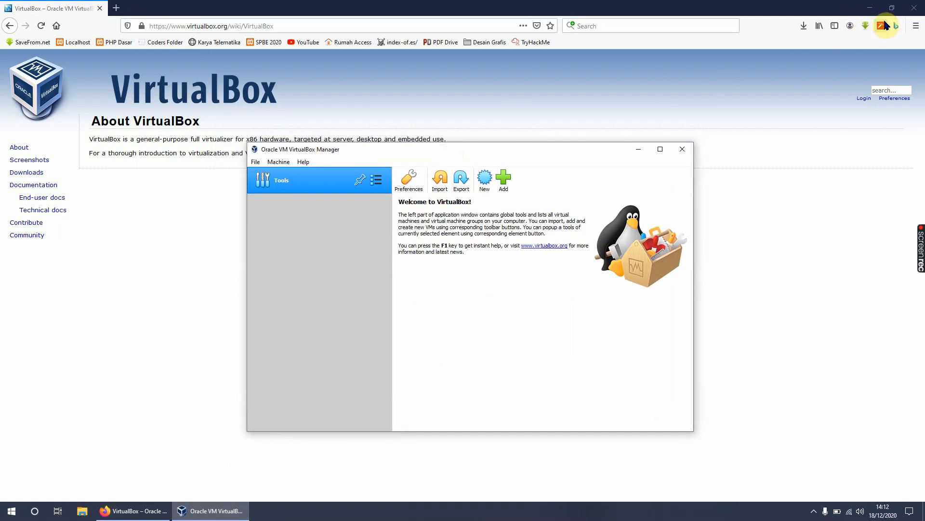
{"action": "left_click", "coordinate": [914, 8]}
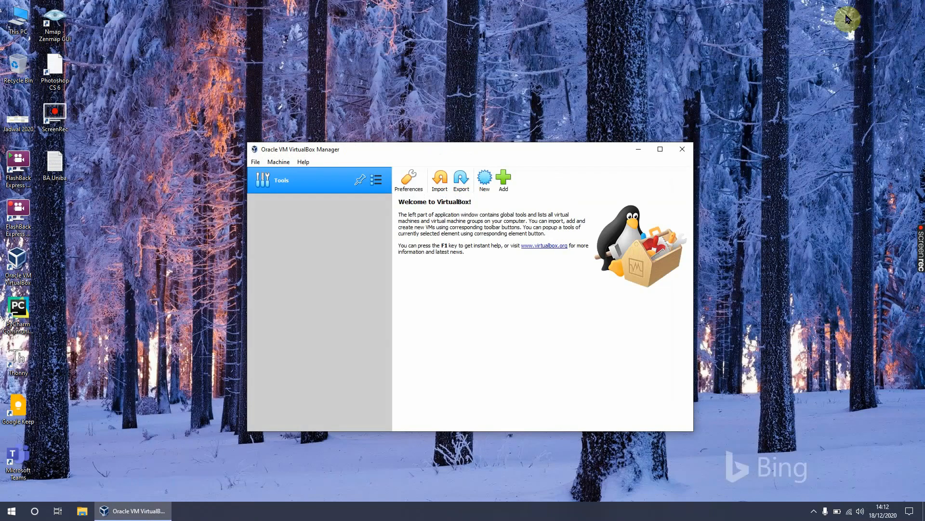
Step: Open the Virtual Box (D:) drive in File Explorer and arrange its window beside VirtualBox Manager
{"action": "left_click_drag", "start_coordinate": [505, 147], "coordinate": [683, 57]}
{"action": "left_click", "coordinate": [22, 19]}
{"action": "double_click", "coordinate": [21, 20]}
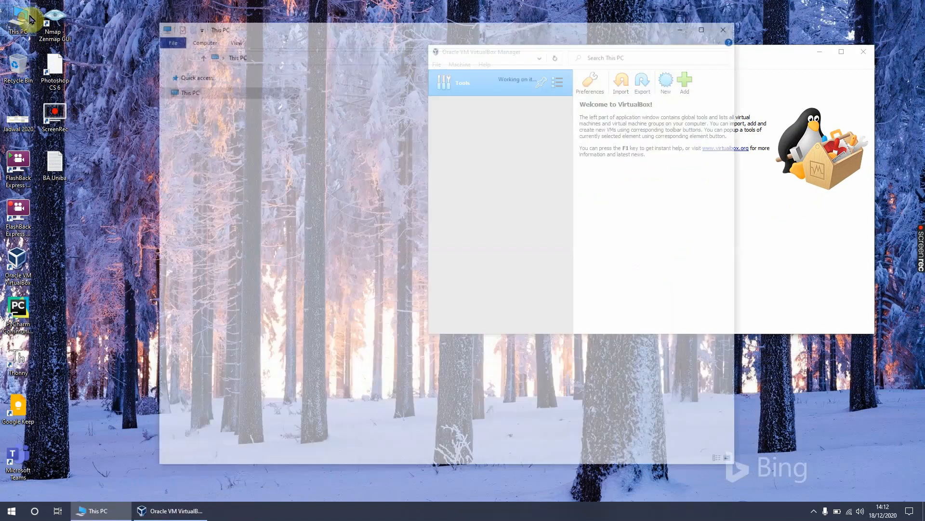
{"action": "left_click_drag", "start_coordinate": [451, 29], "coordinate": [345, 40]}
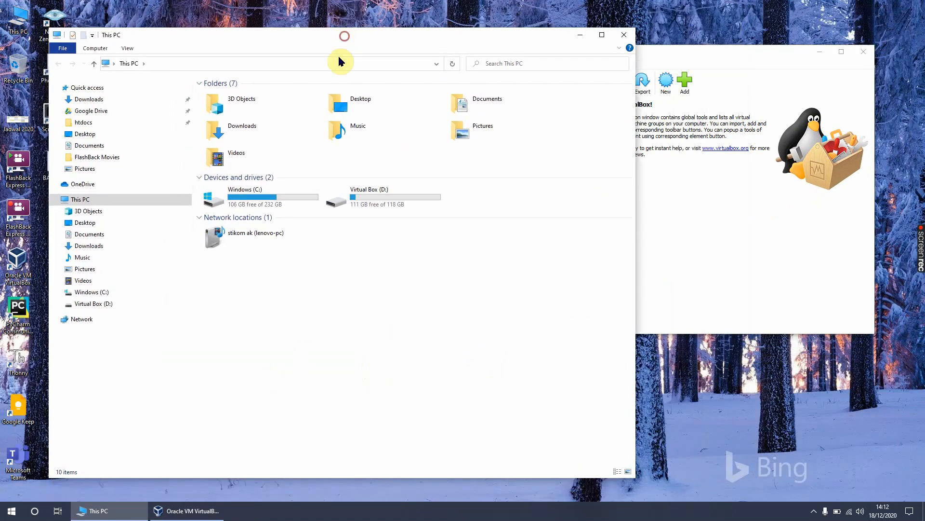
{"action": "double_click", "coordinate": [377, 199]}
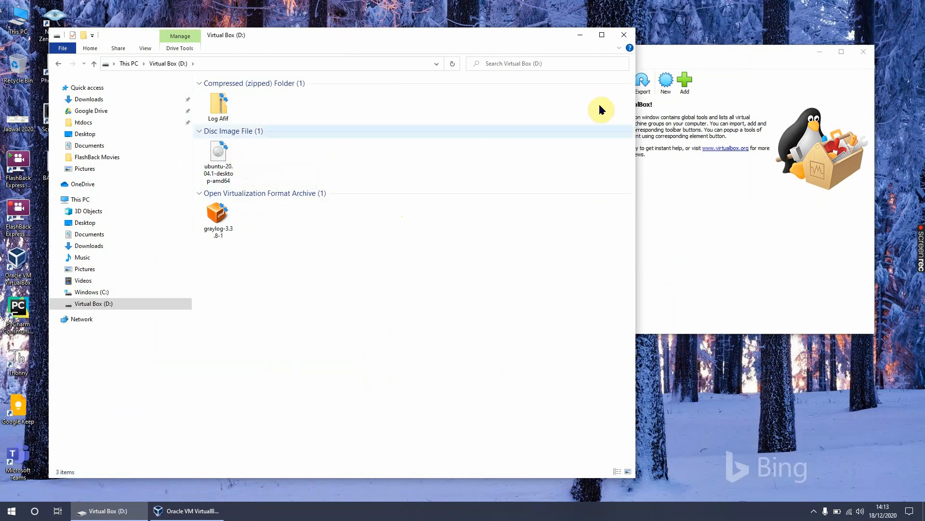
{"action": "left_click_drag", "start_coordinate": [693, 51], "coordinate": [720, 102]}
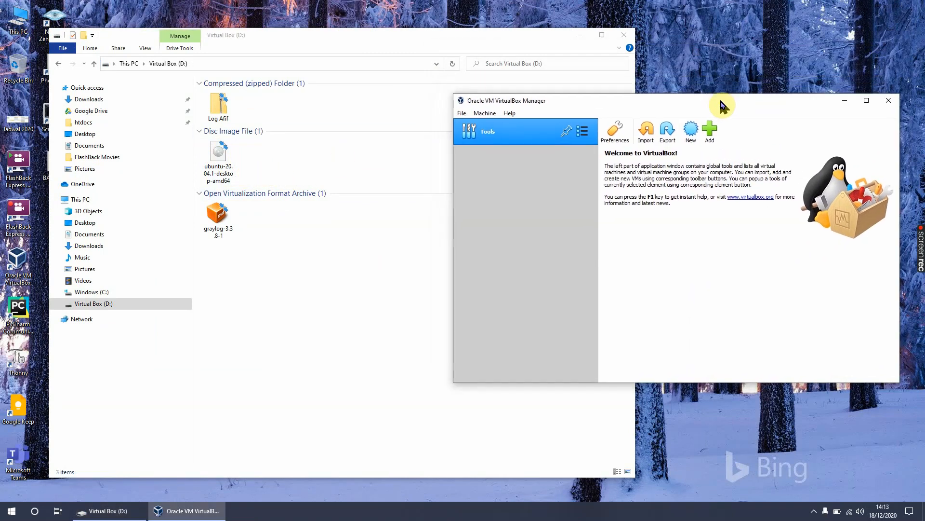
{"action": "left_click_drag", "start_coordinate": [348, 43], "coordinate": [339, 44]}
Step: Create a folder named Mesin VirtualBox on the D: drive, and return to VirtualBox Manager
{"action": "right_click", "coordinate": [346, 268]}
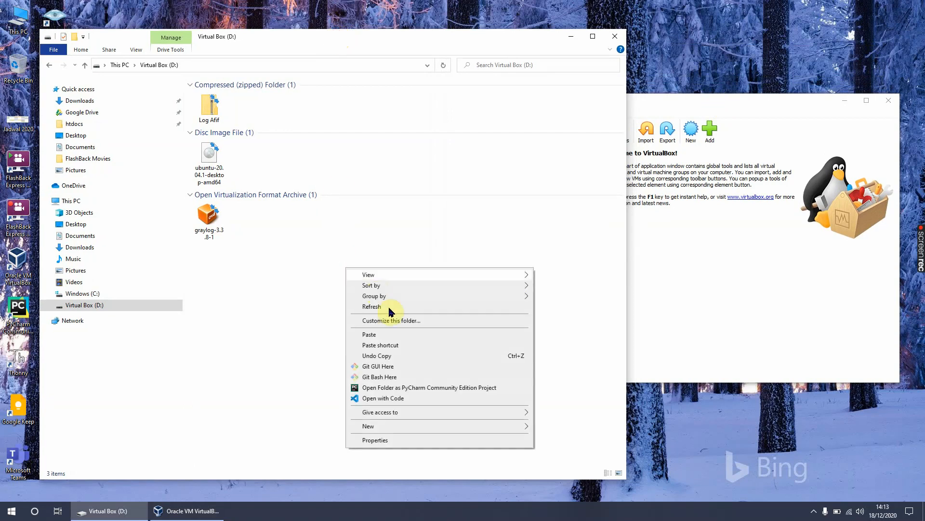
{"action": "left_click", "coordinate": [413, 426]}
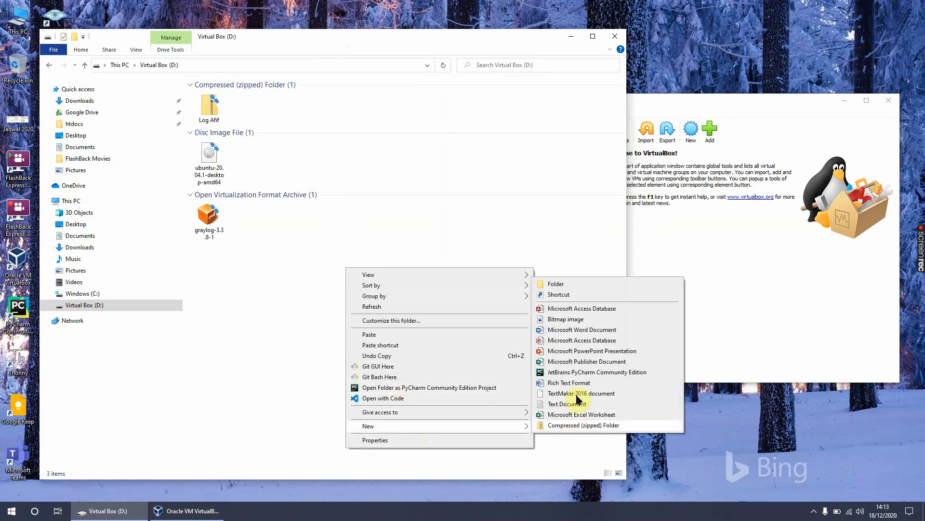
{"action": "left_click", "coordinate": [581, 284]}
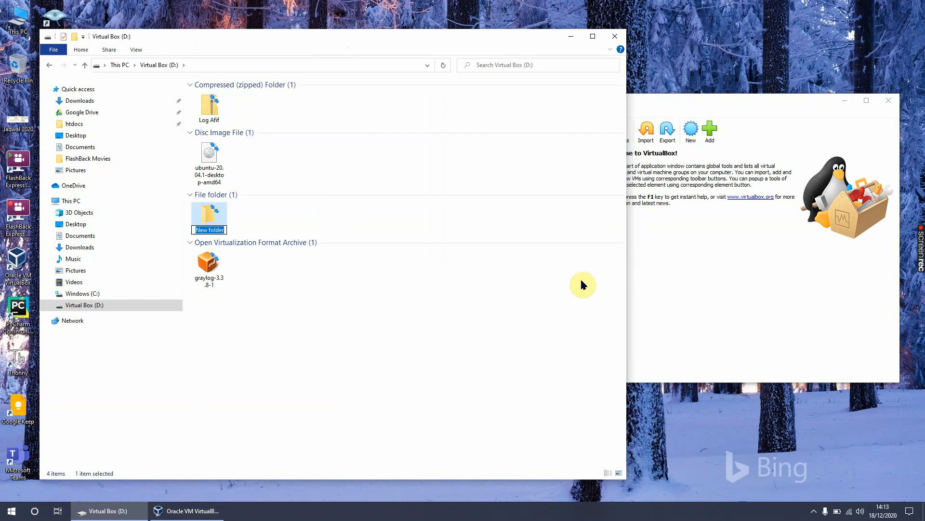
{"action": "type", "text": "Mesin Virtual"}
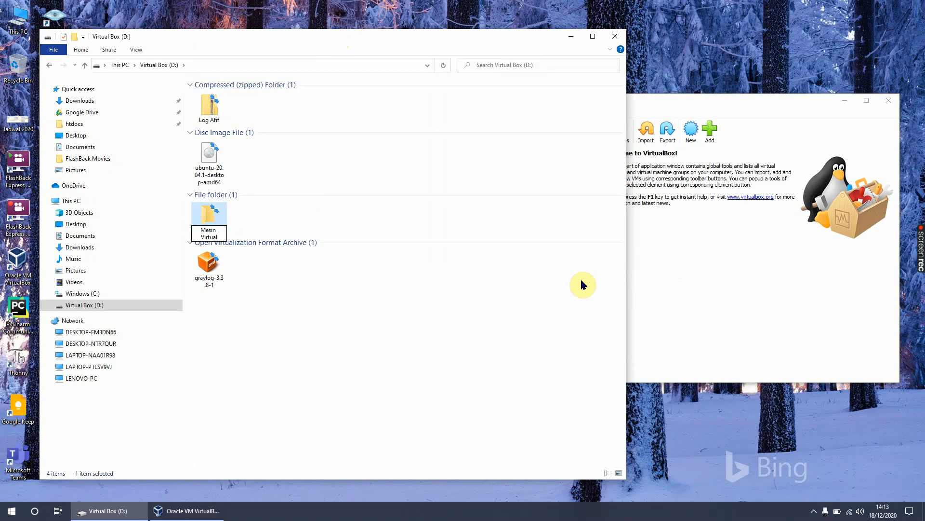
{"action": "type", "text": "Box"}
{"action": "key", "text": "Return"}
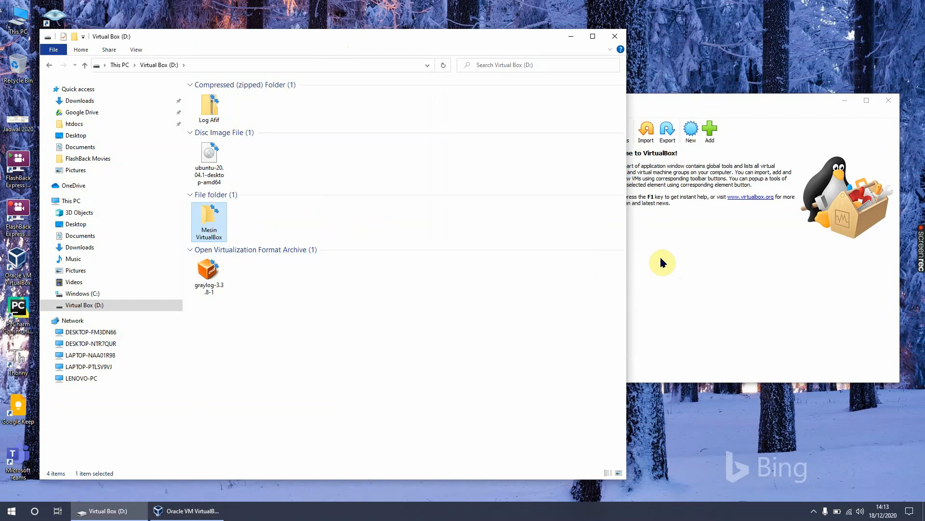
{"action": "left_click", "coordinate": [683, 249]}
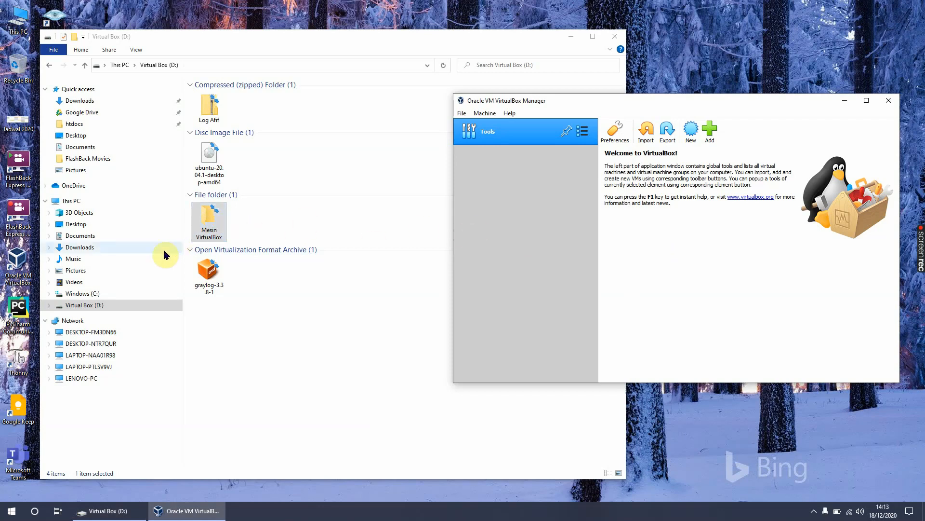
Step: Look inside the .VirtualBox folder in the Windows user's profile on the C: drive, and return to the Virtual Box (D:) drive
{"action": "left_click", "coordinate": [93, 296]}
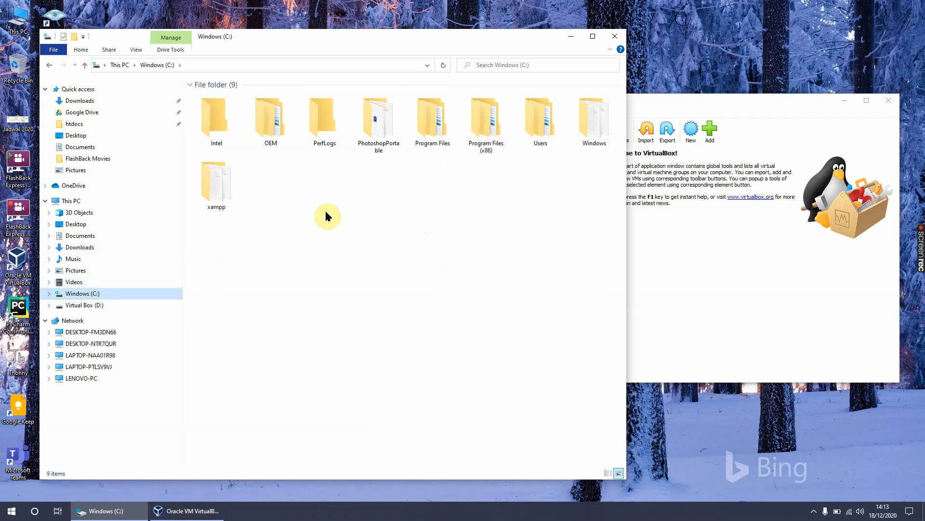
{"action": "double_click", "coordinate": [532, 128]}
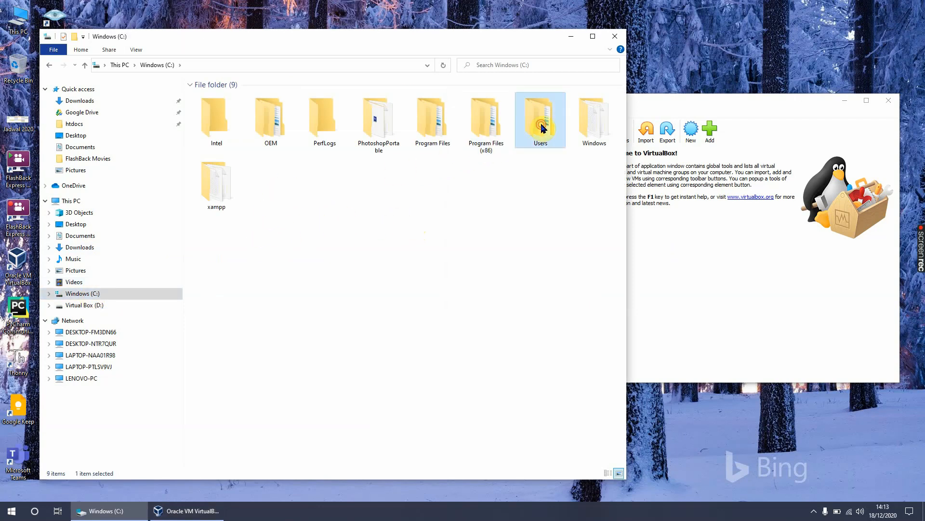
{"action": "double_click", "coordinate": [324, 102]}
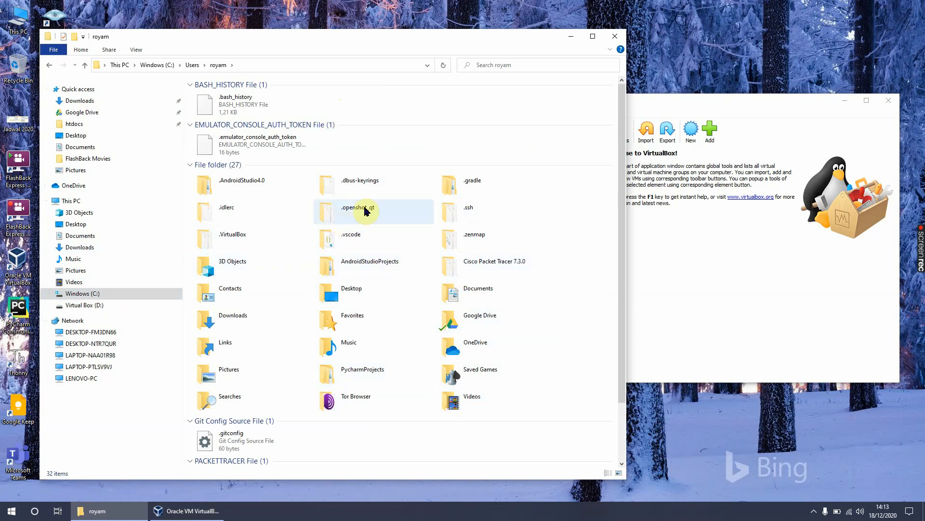
{"action": "scroll", "coordinate": [426, 302], "scroll_direction": "down", "scroll_amount": 3}
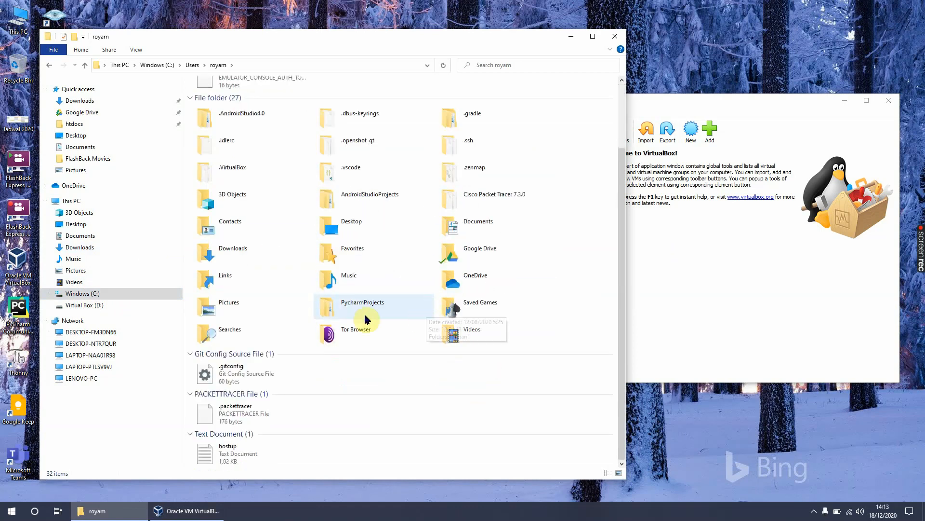
{"action": "double_click", "coordinate": [217, 170]}
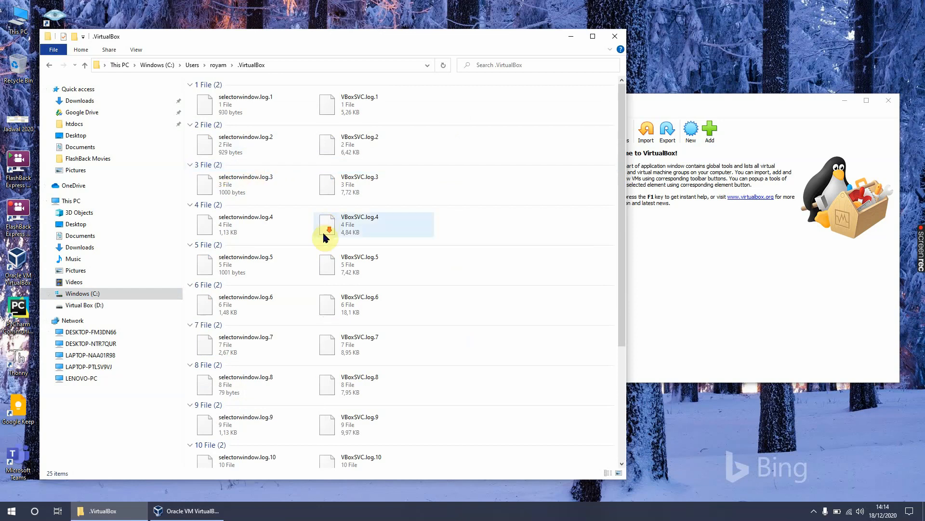
{"action": "left_click", "coordinate": [218, 65]}
{"action": "left_click", "coordinate": [88, 305]}
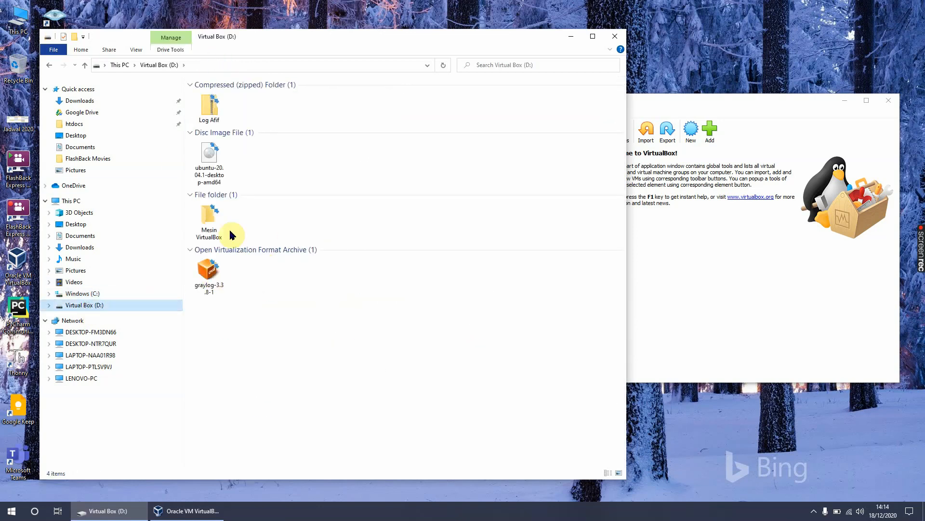
Step: Point out the Ubuntu 20.04.1 disc image and the Mesin VirtualBox folder on D:, and return to VirtualBox Manager
{"action": "left_click_drag", "start_coordinate": [734, 102], "coordinate": [658, 108]}
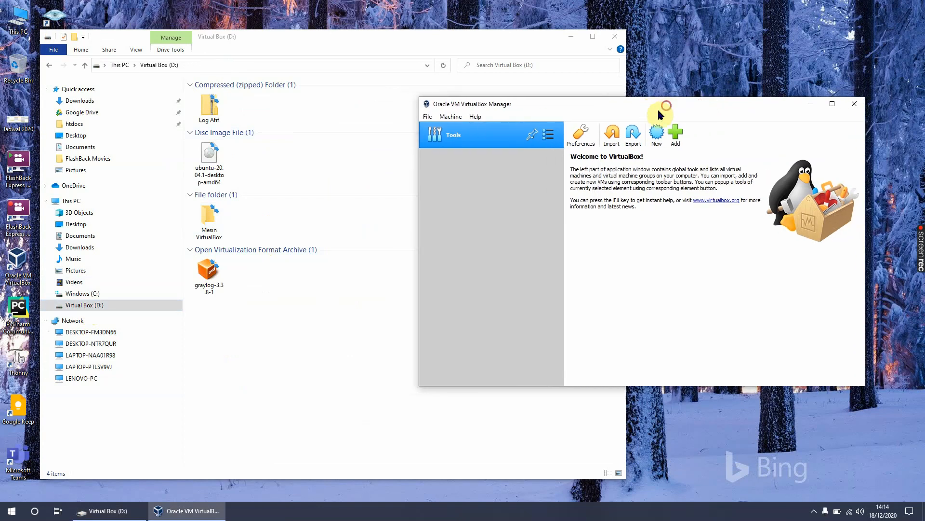
{"action": "left_click", "coordinate": [206, 157]}
{"action": "left_click", "coordinate": [208, 226]}
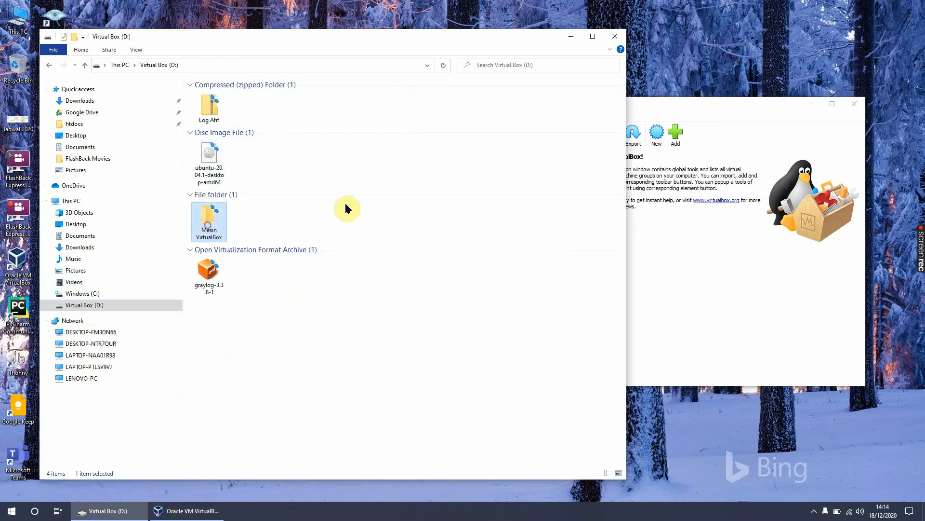
{"action": "left_click", "coordinate": [675, 103]}
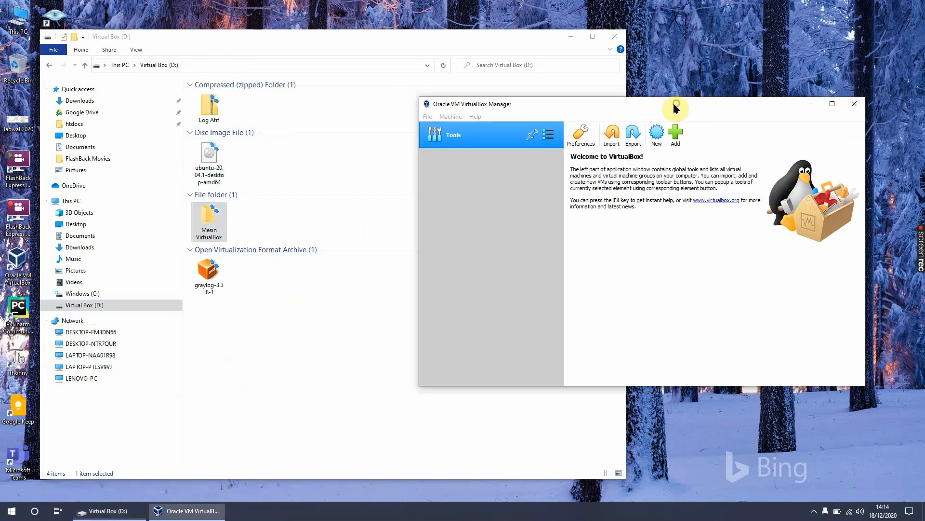
Step: Set the default machine folder in the VirtualBox preferences to D:\Mesin VirtualBox
{"action": "left_click", "coordinate": [439, 121]}
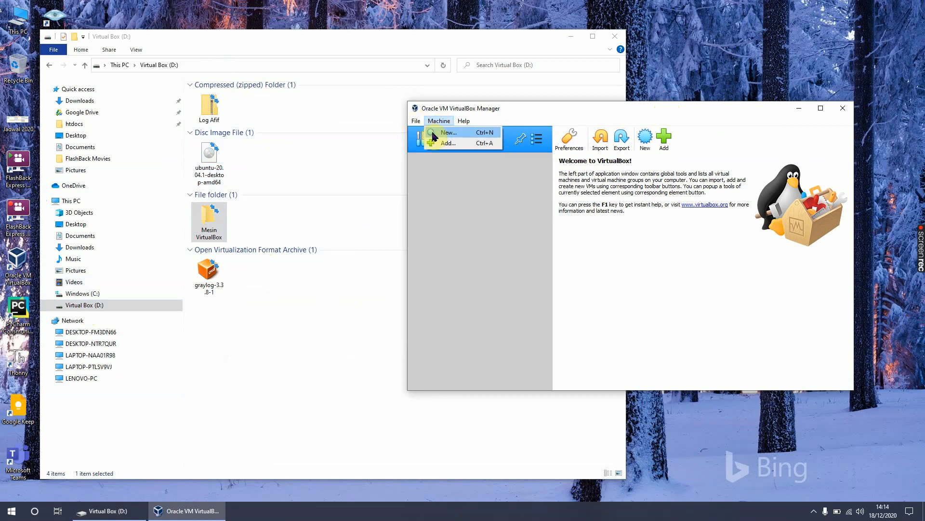
{"action": "left_click", "coordinate": [426, 134]}
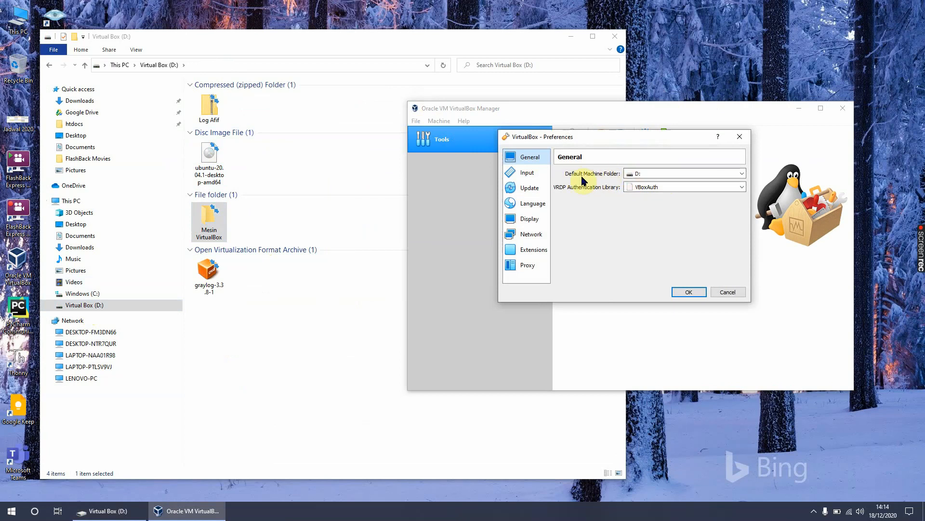
{"action": "left_click", "coordinate": [740, 174]}
{"action": "left_click", "coordinate": [684, 191]}
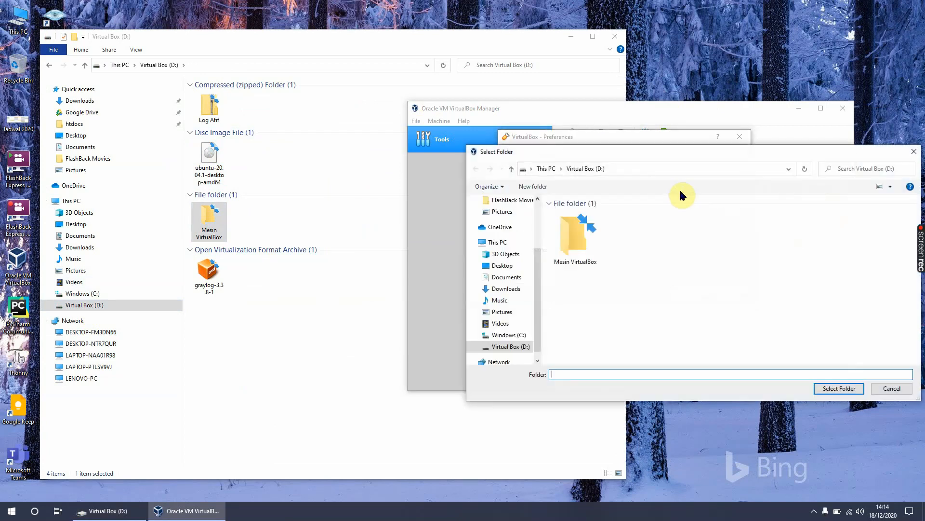
{"action": "double_click", "coordinate": [576, 233]}
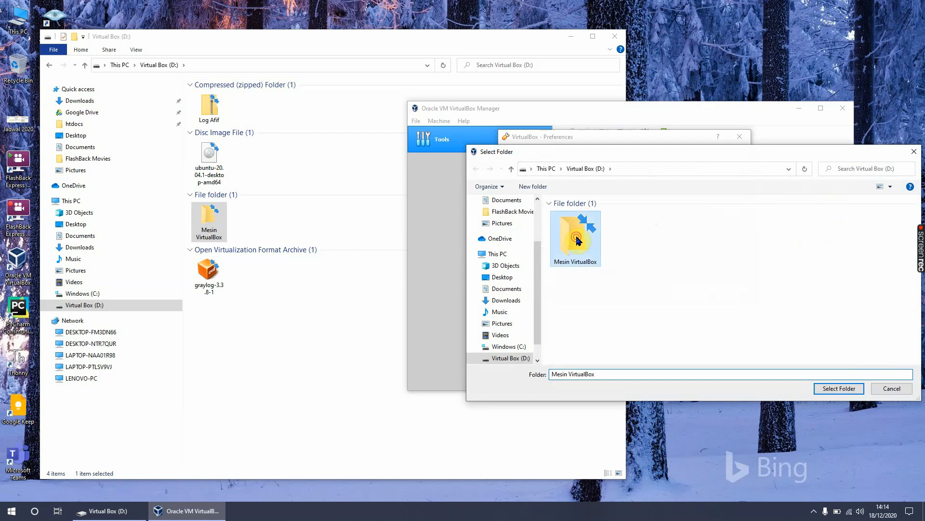
{"action": "left_click", "coordinate": [838, 388]}
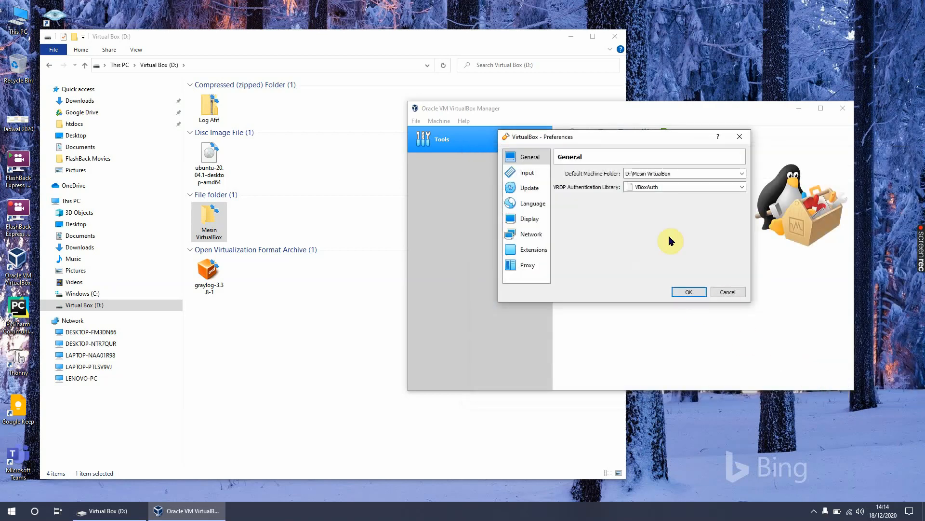
Step: Review the Input, Update, Language, Display, Network, Extensions and Proxy preferences without changing them, and save the preferences
{"action": "left_click", "coordinate": [528, 174]}
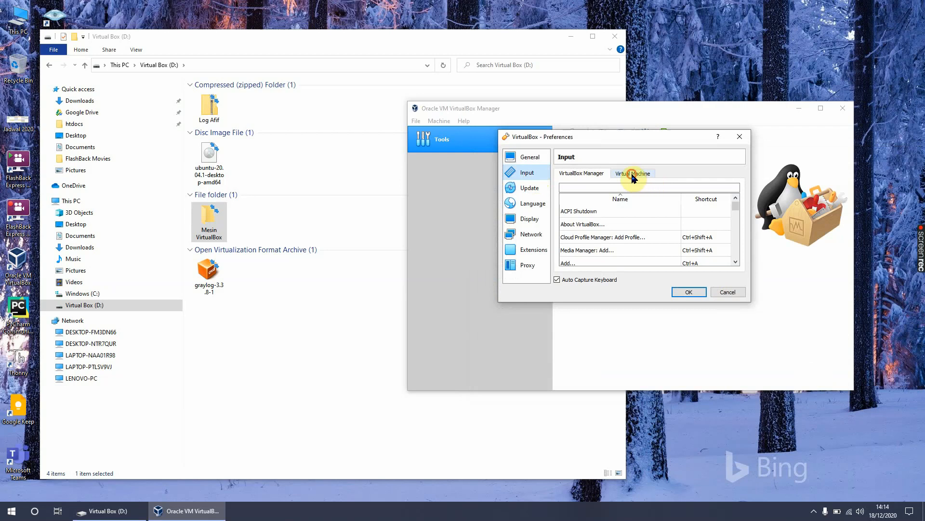
{"action": "left_click", "coordinate": [632, 174]}
{"action": "left_click", "coordinate": [525, 188]}
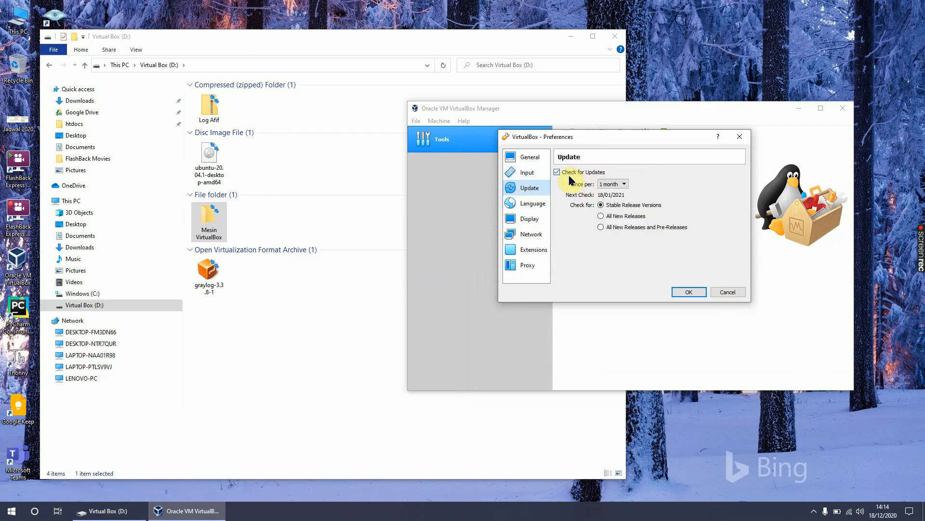
{"action": "left_click", "coordinate": [619, 187]}
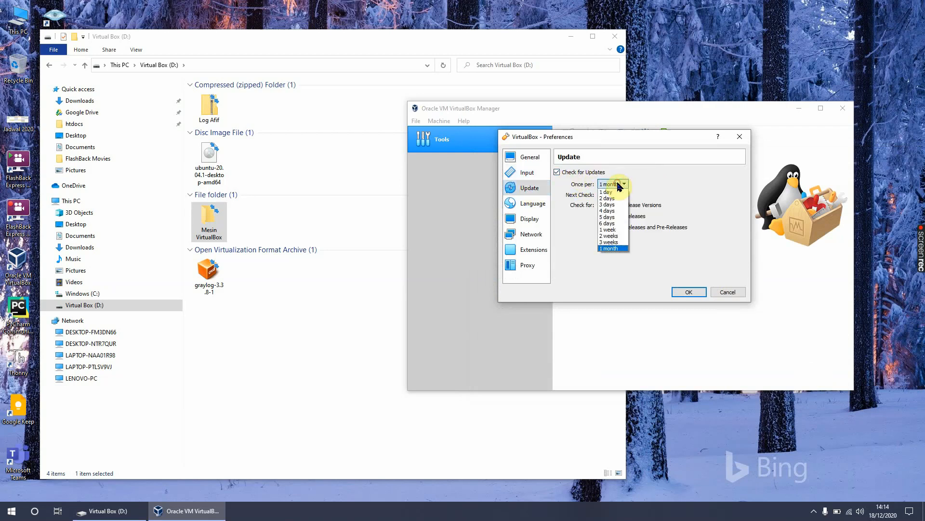
{"action": "left_click", "coordinate": [619, 186]}
{"action": "left_click", "coordinate": [529, 204]}
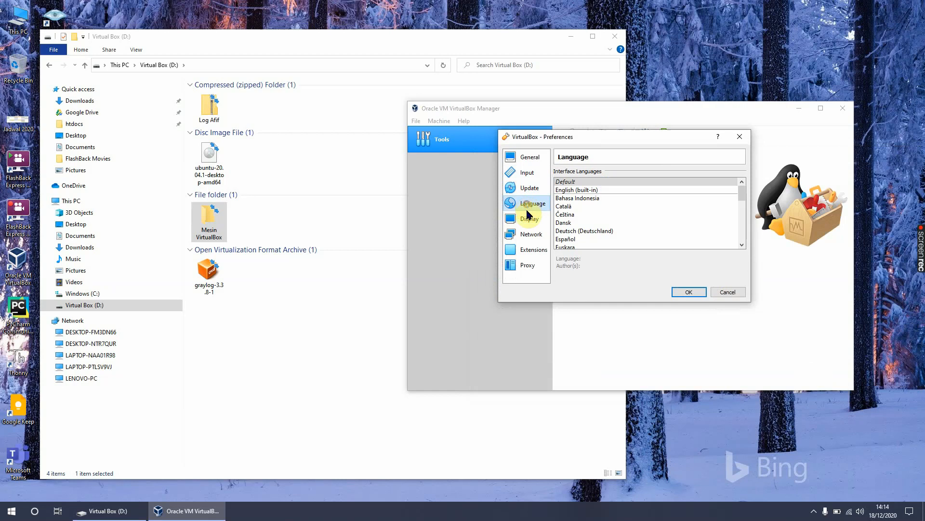
{"action": "left_click", "coordinate": [529, 220]}
{"action": "left_click", "coordinate": [531, 235]}
{"action": "left_click", "coordinate": [533, 250]}
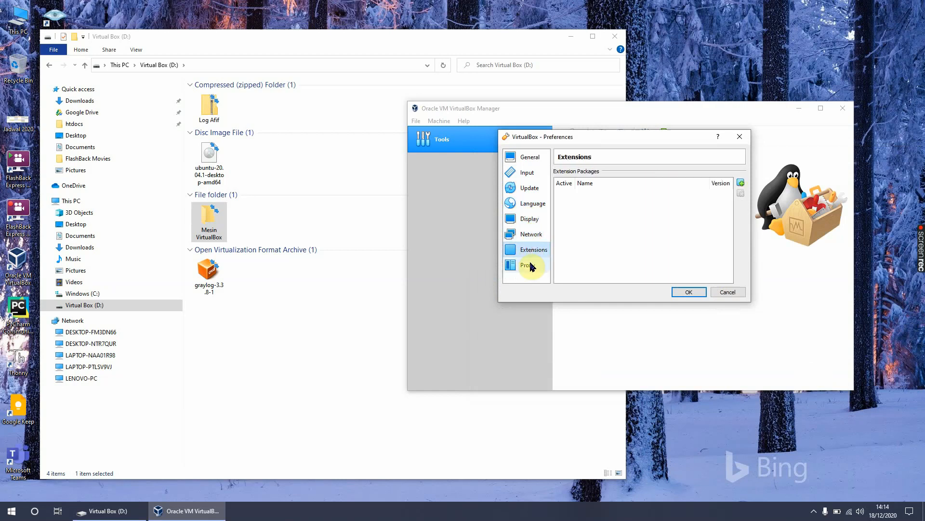
{"action": "left_click", "coordinate": [529, 265]}
{"action": "left_click", "coordinate": [682, 292]}
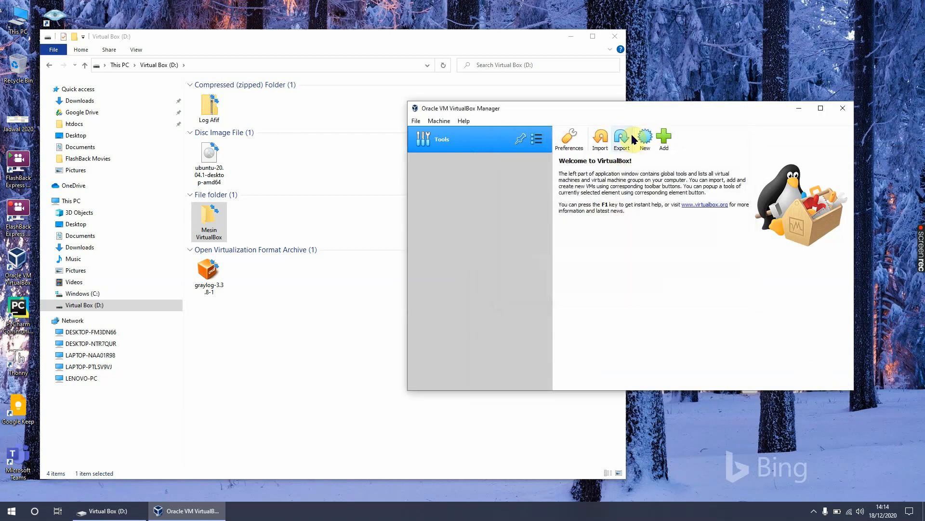
Step: Start creating a new virtual machine named Ubuntu 20.04 LTS in the D:\Mesin VirtualBox folder
{"action": "left_click_drag", "start_coordinate": [627, 114], "coordinate": [588, 113]}
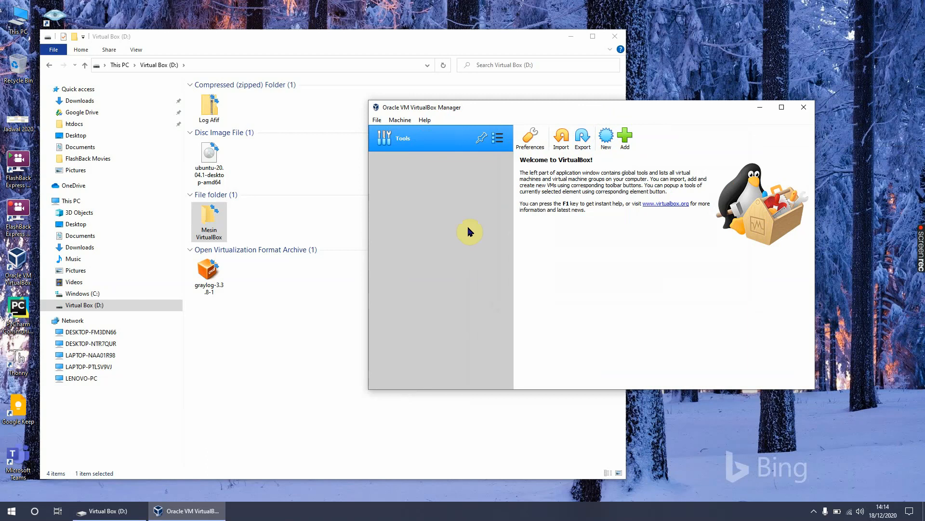
{"action": "left_click", "coordinate": [606, 139]}
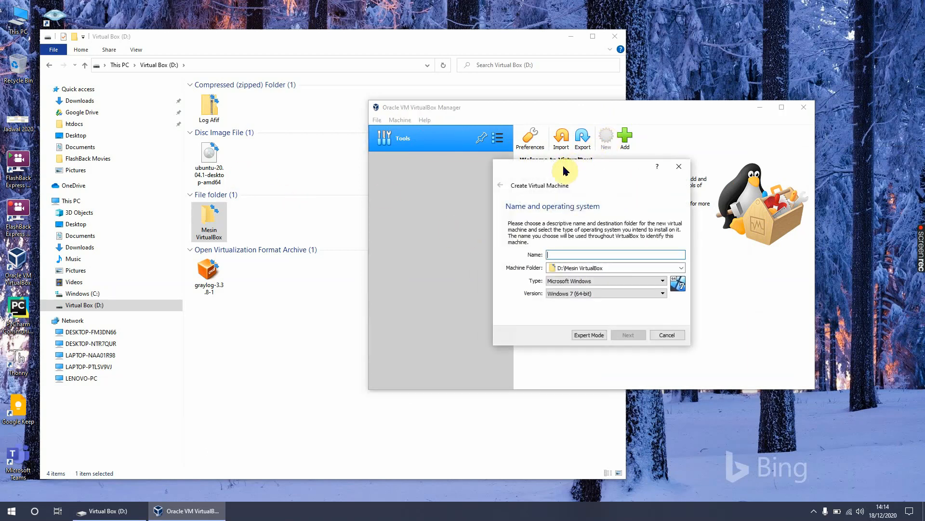
{"action": "left_click_drag", "start_coordinate": [564, 171], "coordinate": [540, 182]}
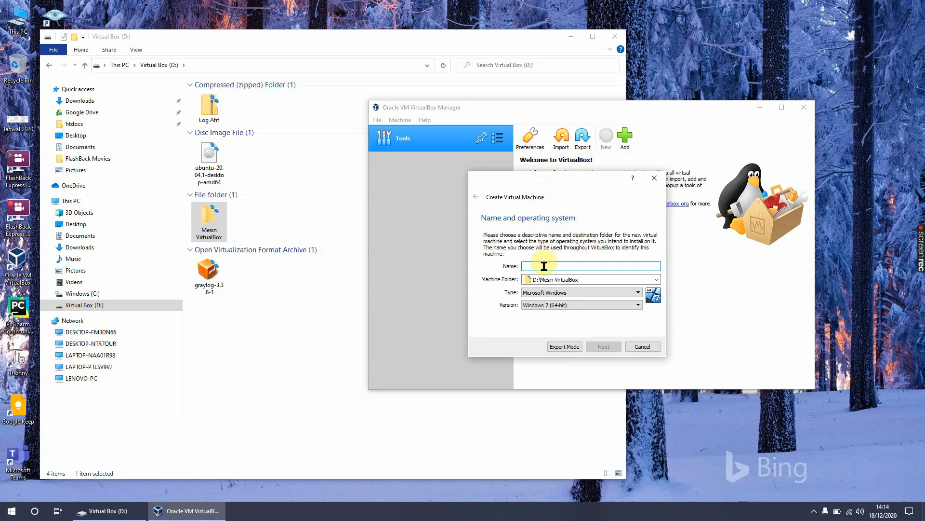
{"action": "type", "text": "Ubuntu 20.04 L"}
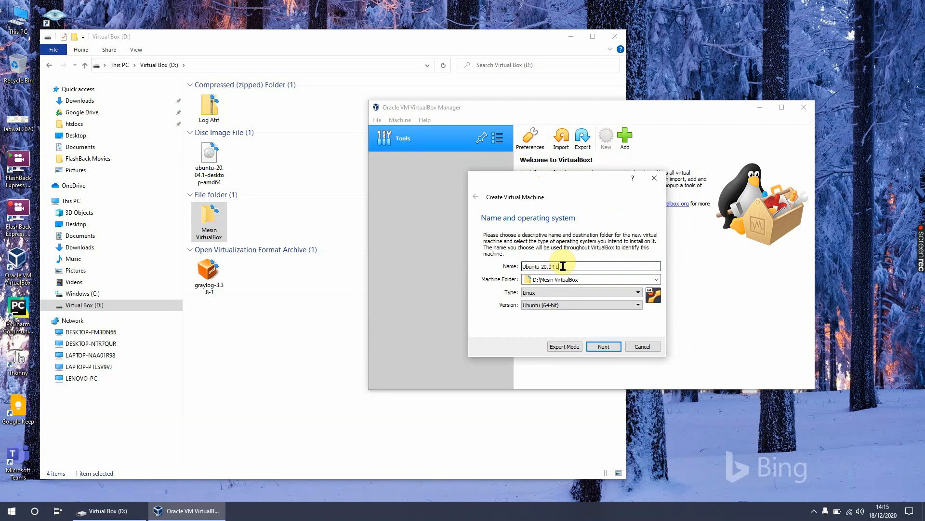
{"action": "type", "text": "TS"}
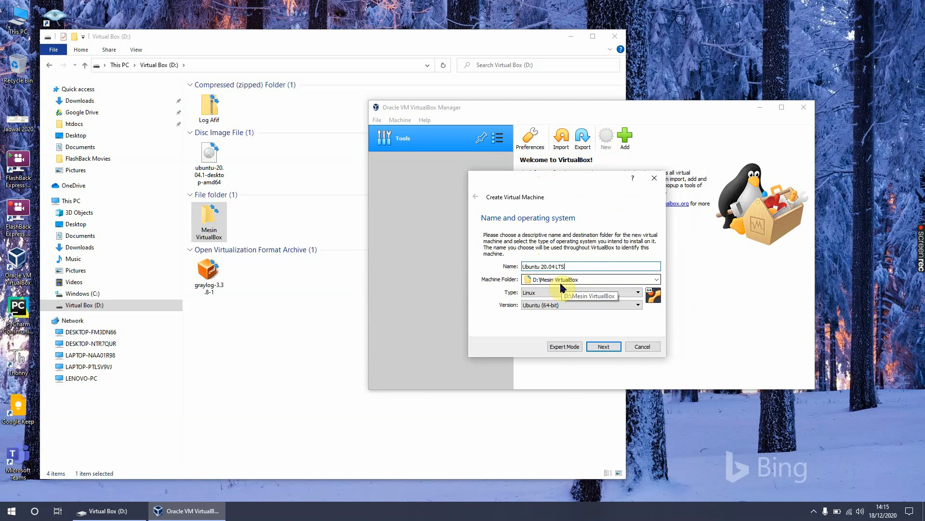
Step: Magnify the screen to examine the new machine's name, folder, type and version, and restore the normal magnification
{"action": "key", "text": "super+plus"}
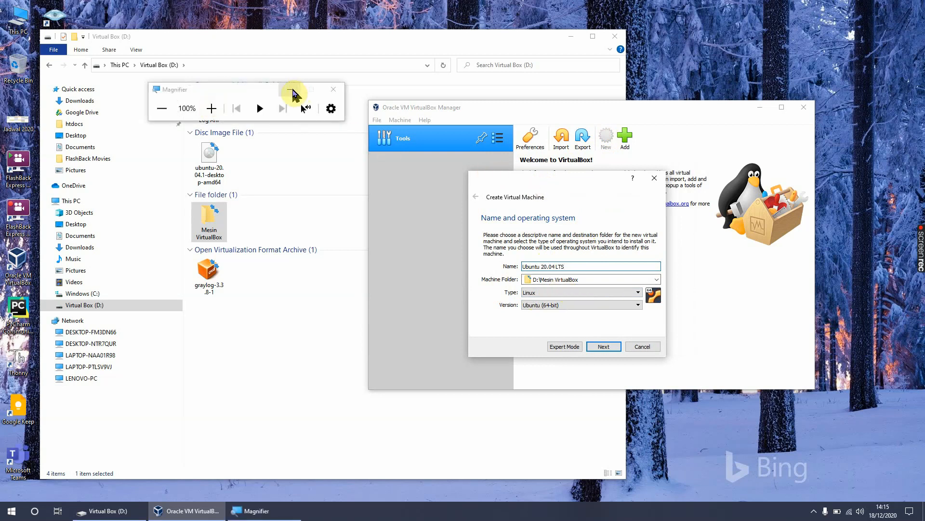
{"action": "key", "text": "super+plus"}
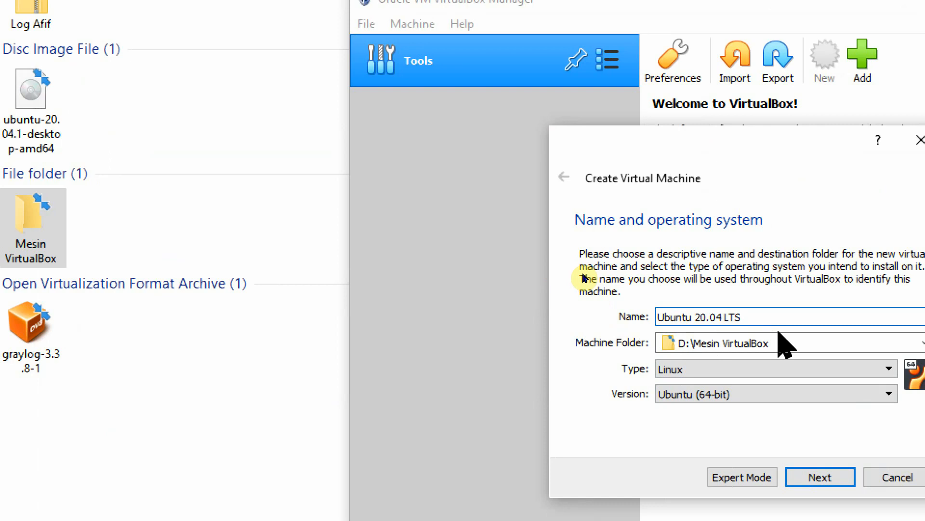
{"action": "key", "text": "super+minus"}
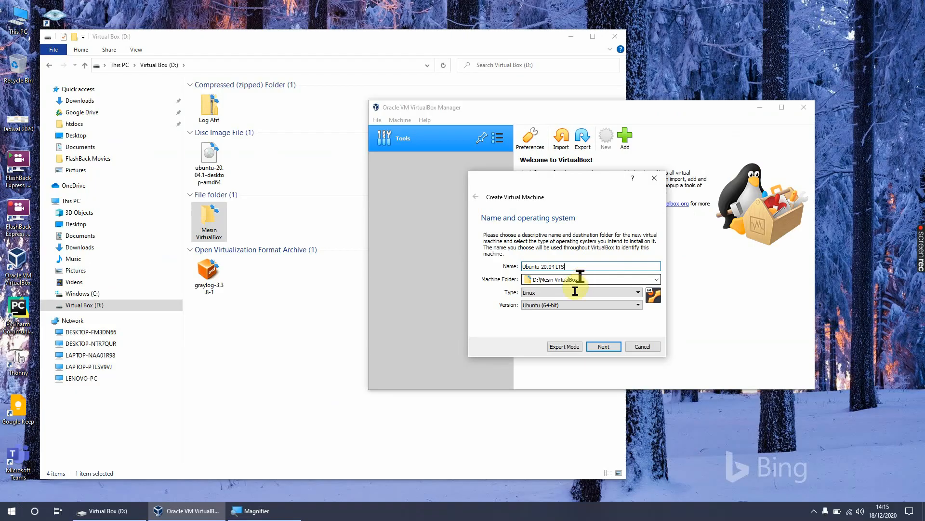
Step: Check the available operating system types and versions, keep Linux and Ubuntu (64-bit), and continue to the memory size
{"action": "left_click", "coordinate": [544, 292]}
{"action": "left_click", "coordinate": [543, 292]}
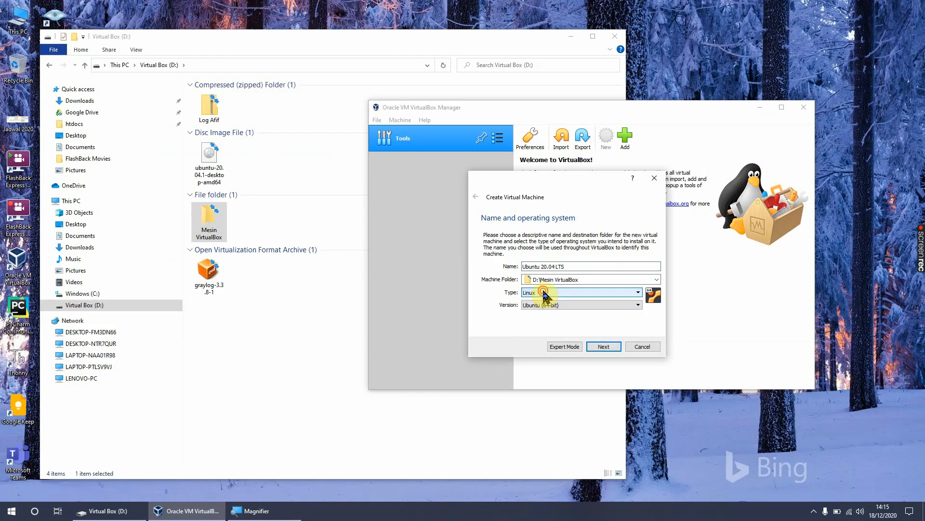
{"action": "left_click", "coordinate": [544, 292]}
{"action": "left_click", "coordinate": [543, 292]}
{"action": "left_click", "coordinate": [544, 305]}
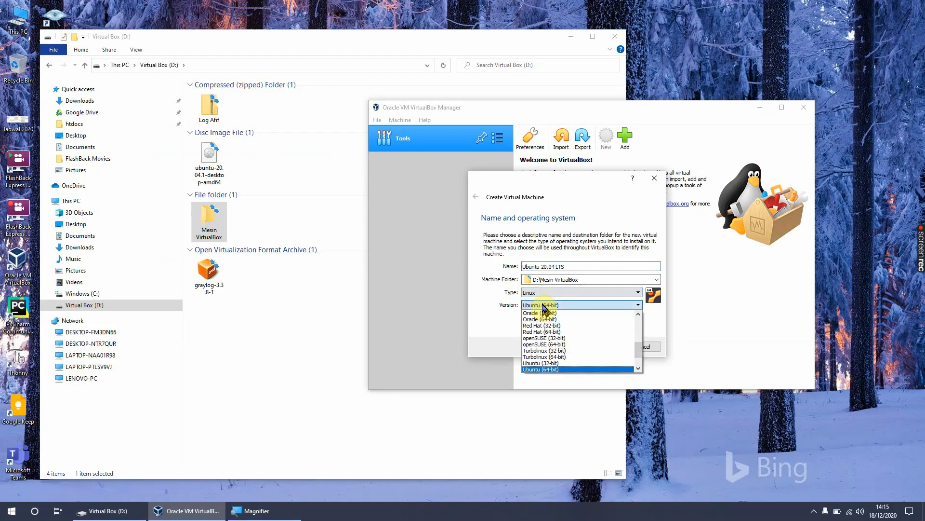
{"action": "left_click_drag", "start_coordinate": [640, 352], "coordinate": [641, 336]}
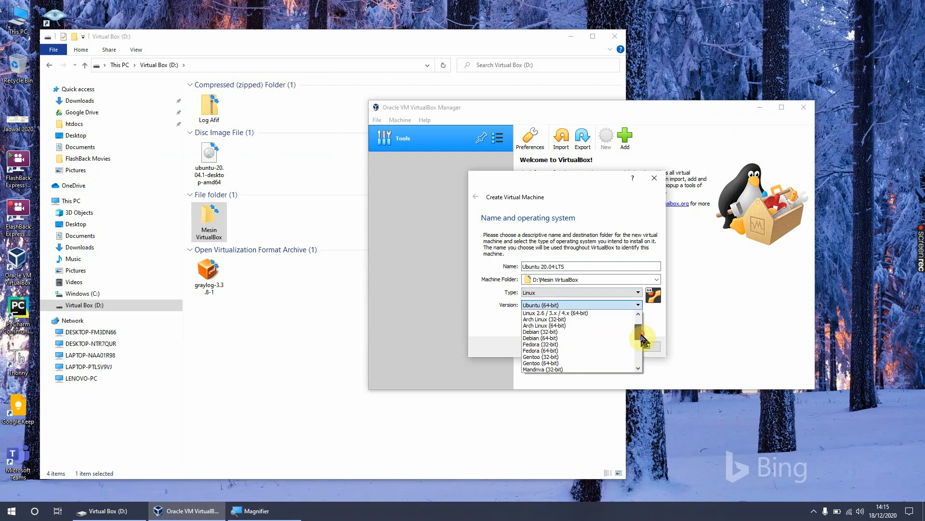
{"action": "left_click", "coordinate": [659, 329]}
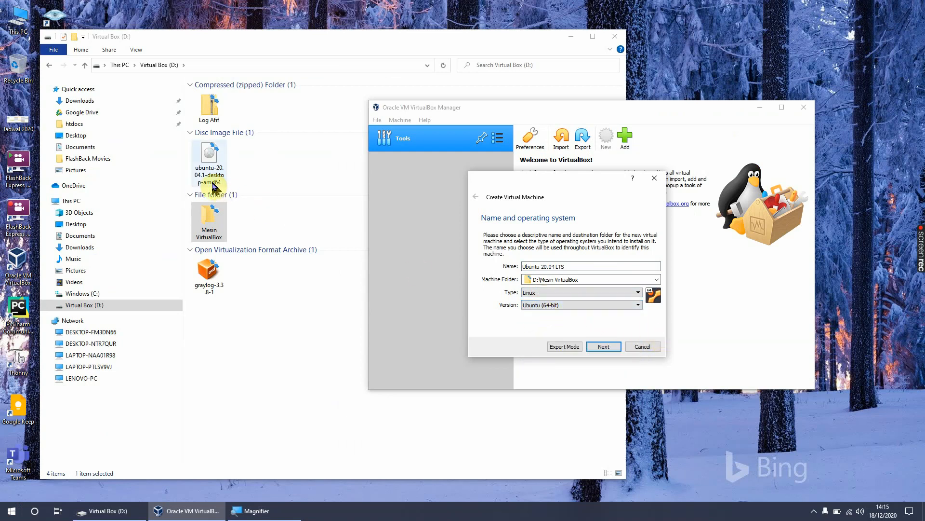
{"action": "left_click", "coordinate": [602, 347]}
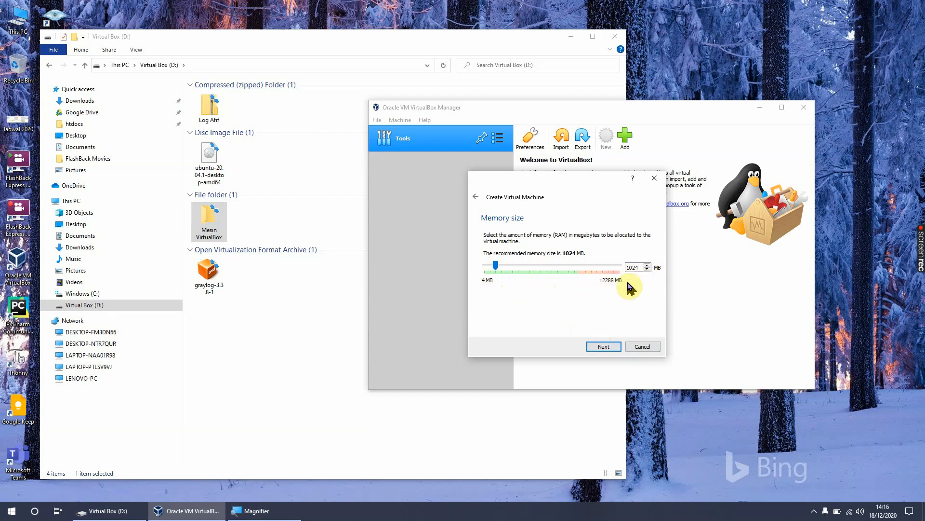
Step: Accept 1024 MB of memory for the virtual machine and choose to create a virtual hard disk now
{"action": "left_click", "coordinate": [602, 347]}
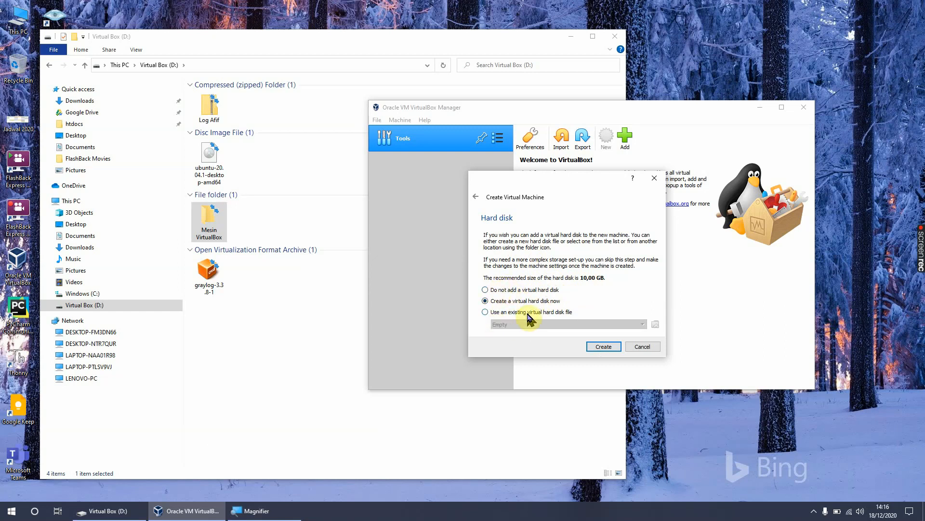
{"action": "left_click", "coordinate": [602, 347]}
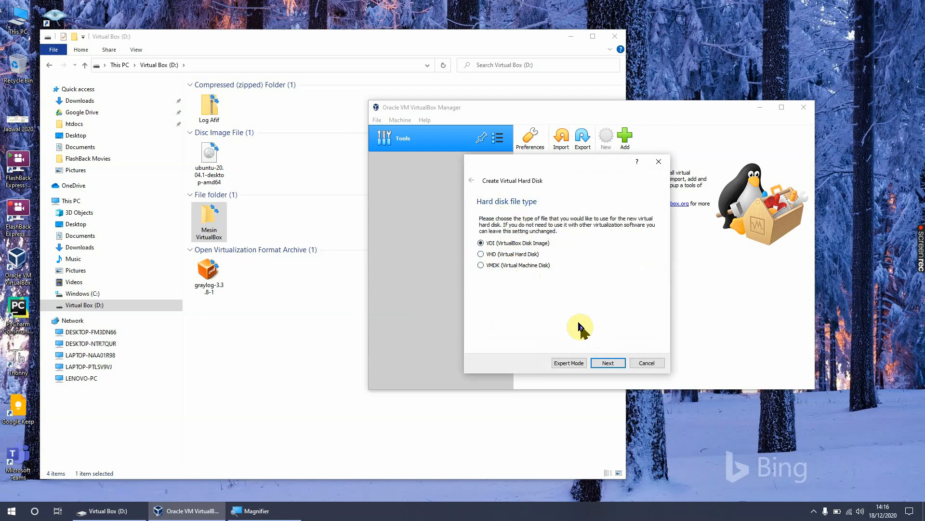
Step: Create the virtual hard disk as a dynamically allocated VDI with a size of 20 GB
{"action": "left_click", "coordinate": [606, 364]}
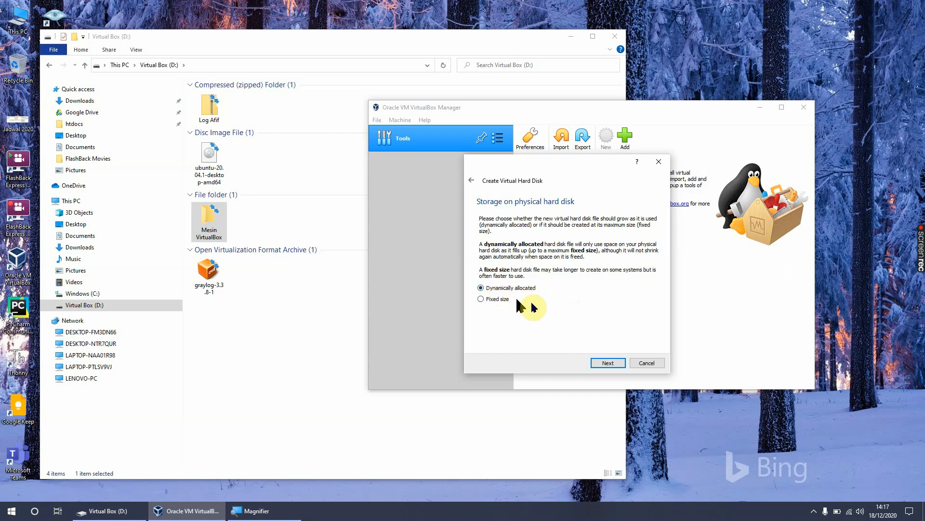
{"action": "left_click", "coordinate": [609, 363]}
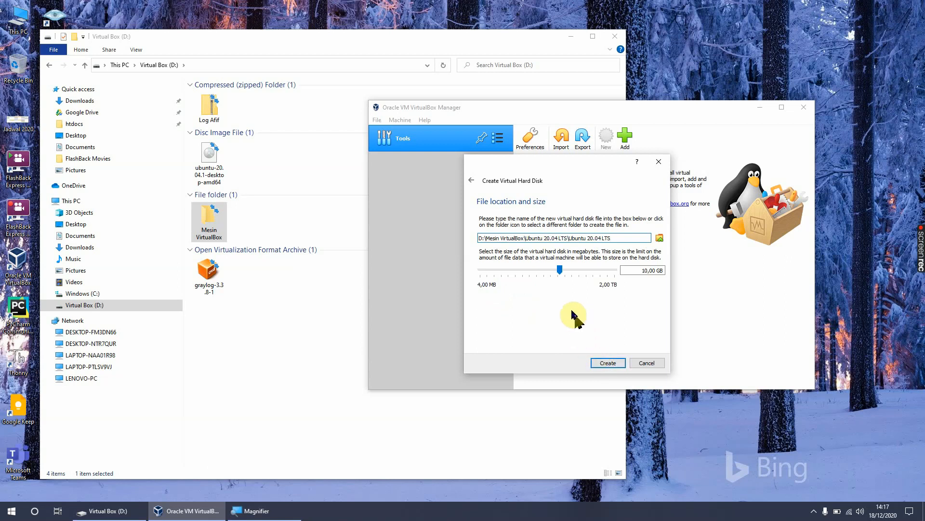
{"action": "double_click", "coordinate": [632, 270]}
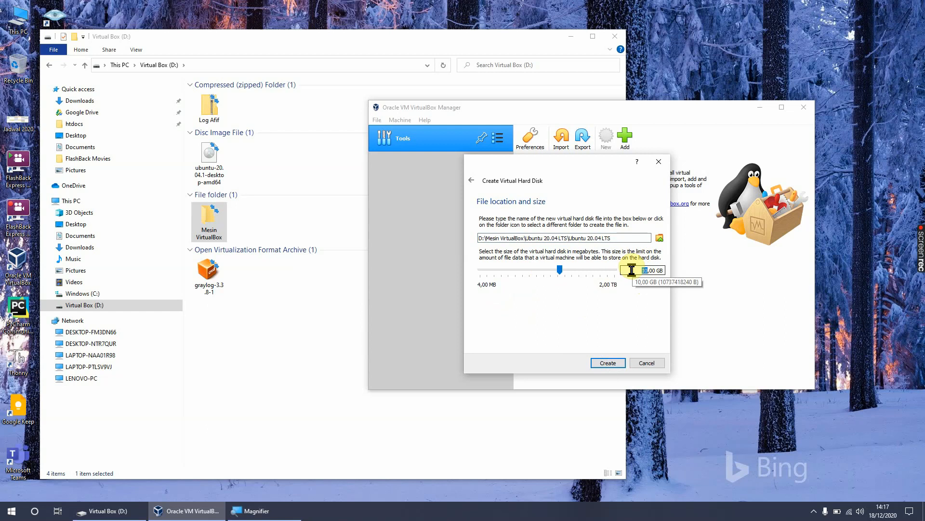
{"action": "type", "text": "20"}
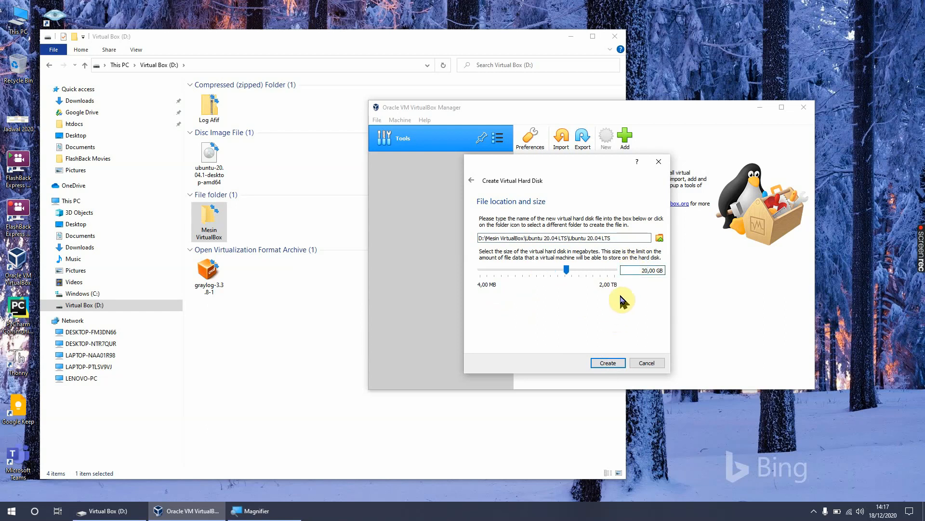
{"action": "left_click", "coordinate": [633, 269]}
{"action": "left_click", "coordinate": [608, 364]}
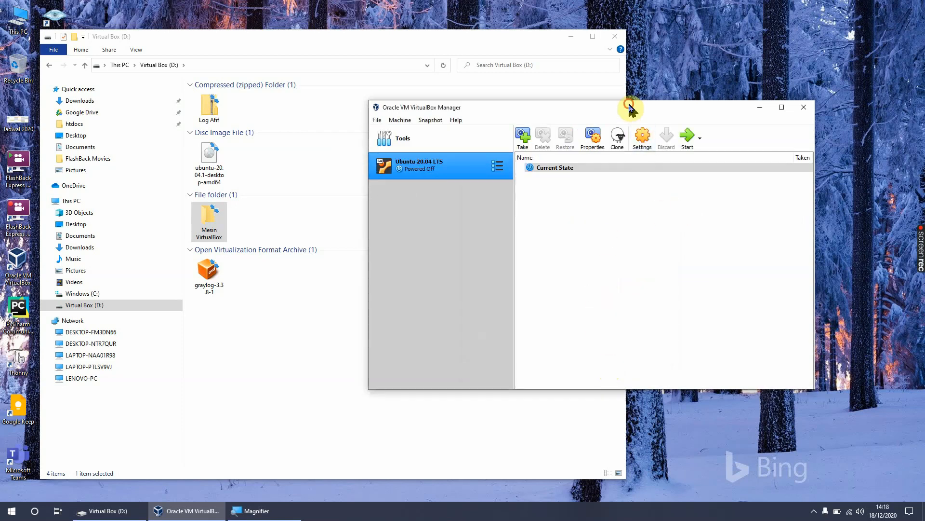
Step: In the Ubuntu 20.04 LTS machine's settings, set Shared Clipboard and Drag'n'Drop to Bidirectional, and check the description and disk encryption options
{"action": "left_click_drag", "start_coordinate": [628, 104], "coordinate": [586, 112]}
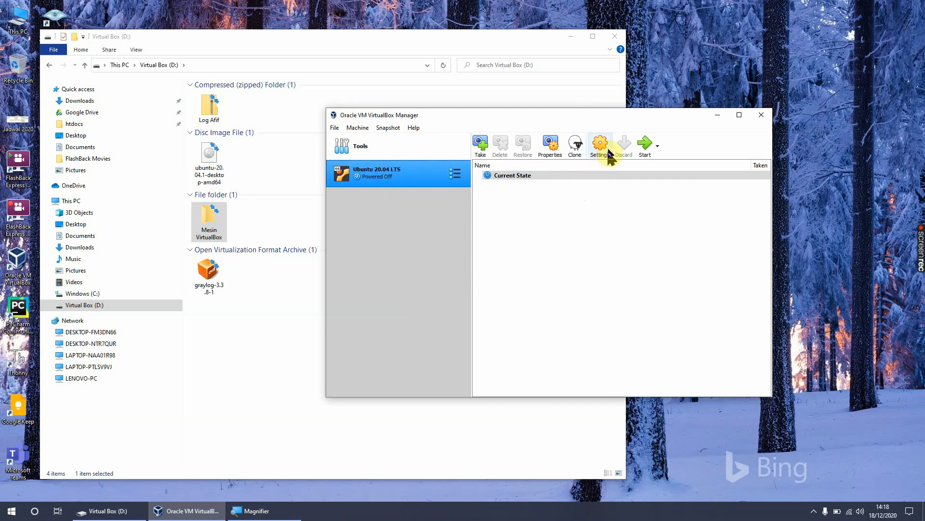
{"action": "right_click", "coordinate": [388, 177]}
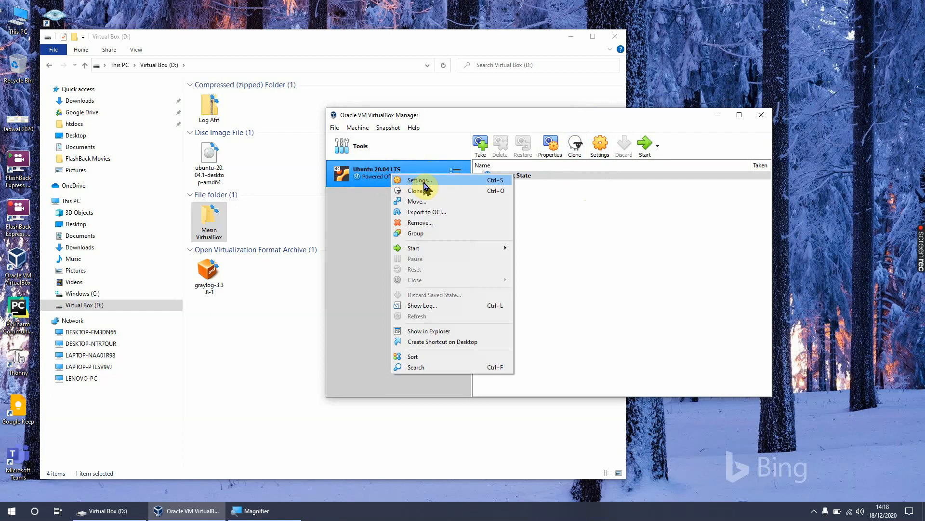
{"action": "left_click", "coordinate": [371, 177]}
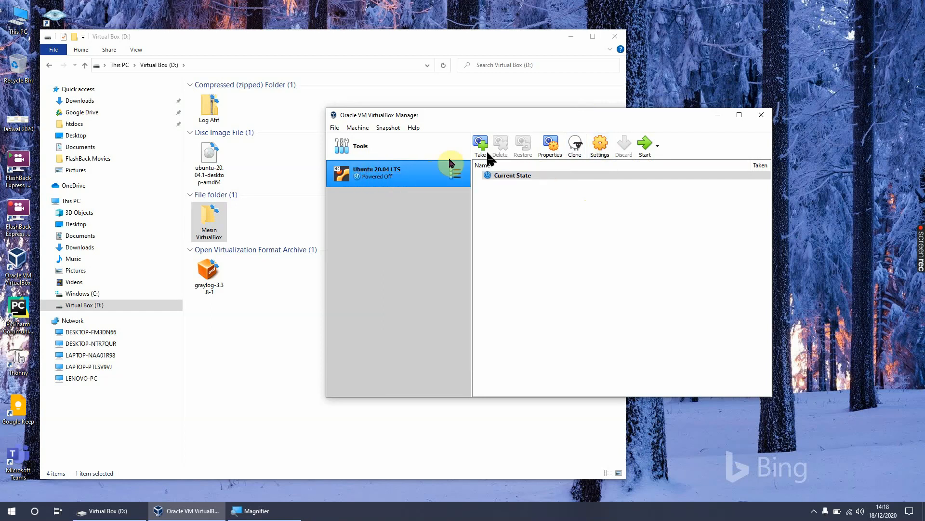
{"action": "left_click", "coordinate": [601, 144]}
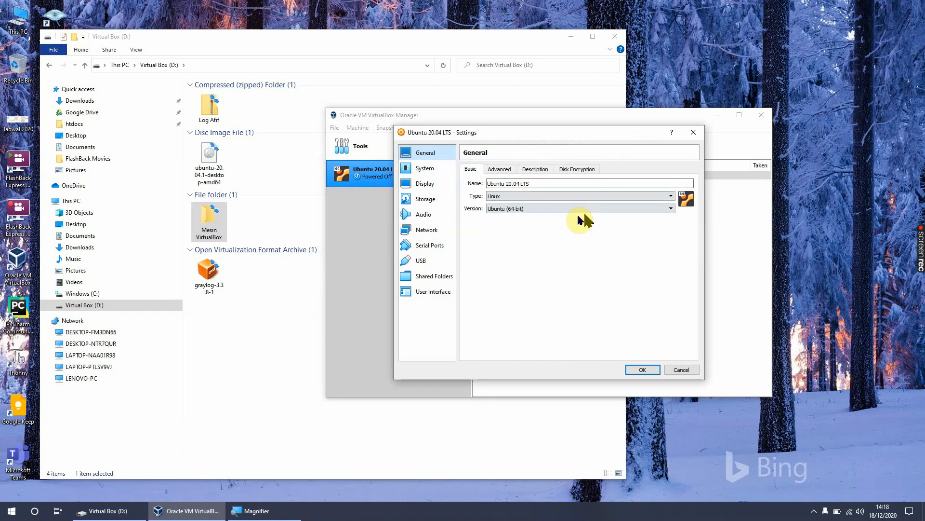
{"action": "left_click", "coordinate": [502, 171]}
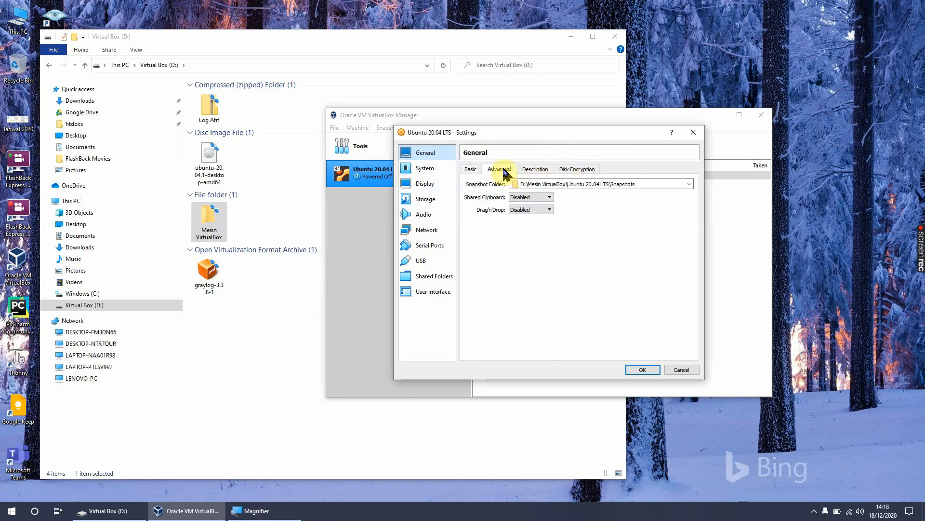
{"action": "left_click", "coordinate": [536, 197]}
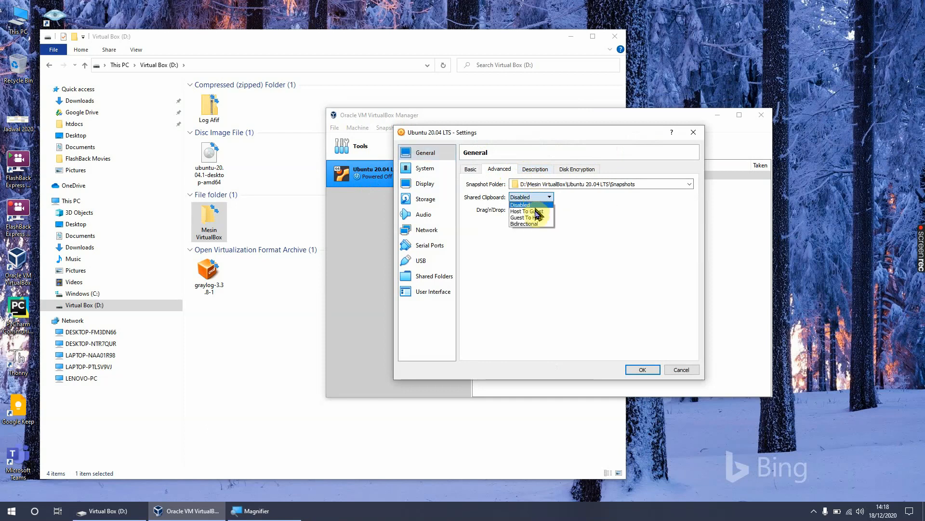
{"action": "left_click", "coordinate": [538, 224]}
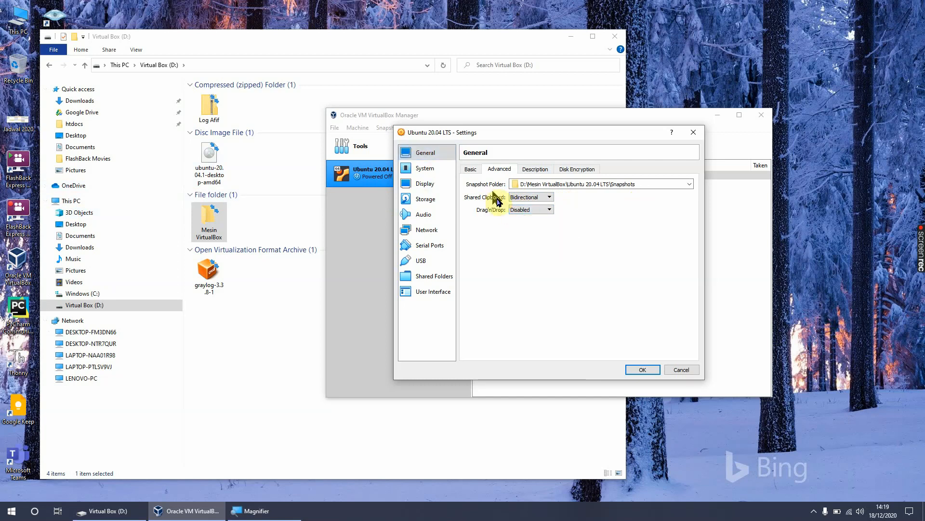
{"action": "left_click", "coordinate": [528, 211]}
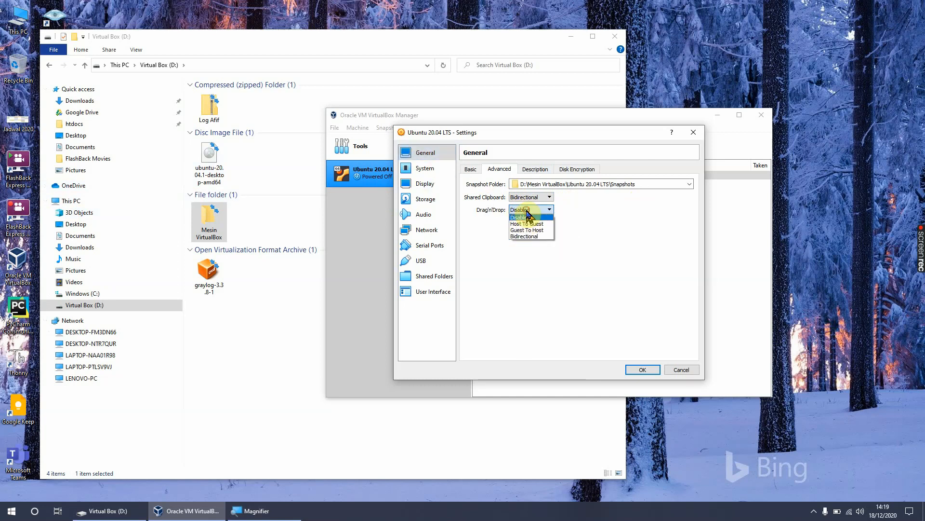
{"action": "left_click", "coordinate": [536, 236]}
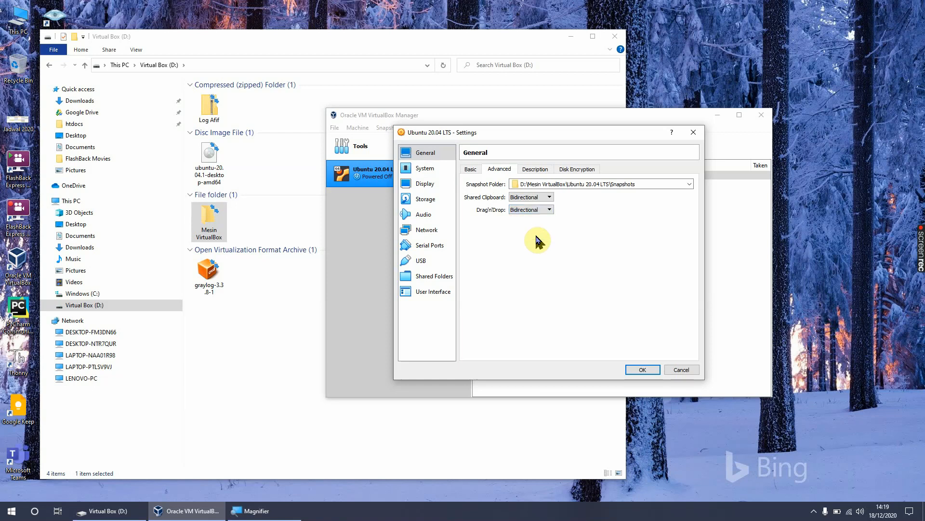
{"action": "left_click", "coordinate": [535, 169]}
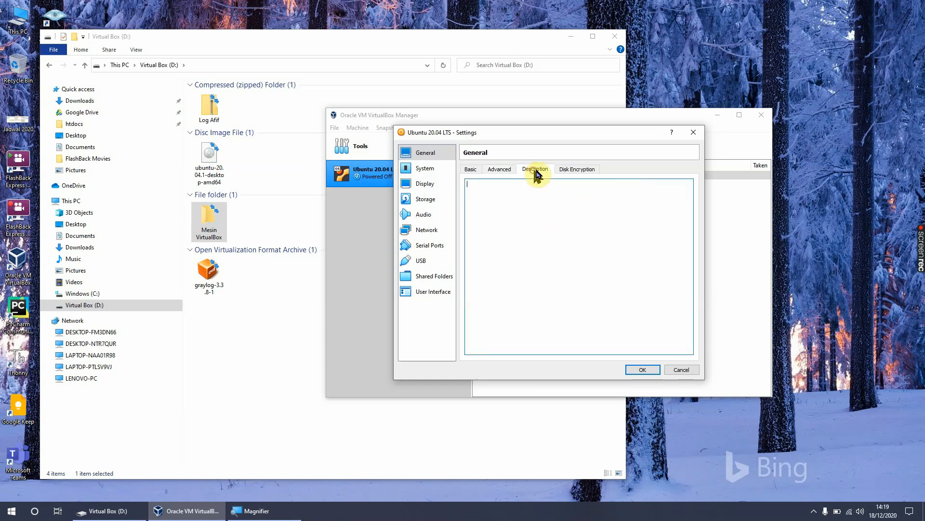
{"action": "left_click", "coordinate": [580, 172]}
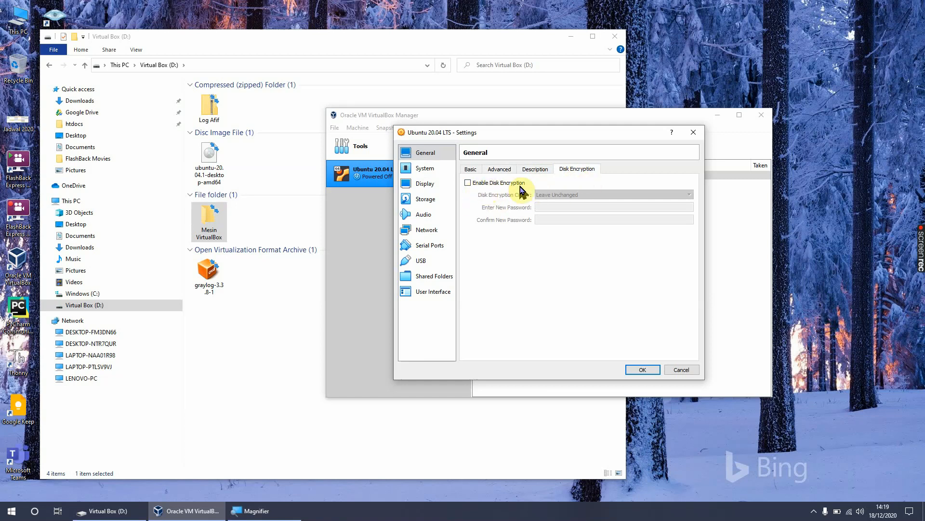
Step: Disable Floppy in the machine's boot order and arrange Hard Disk first, followed by Optical
{"action": "left_click", "coordinate": [425, 169]}
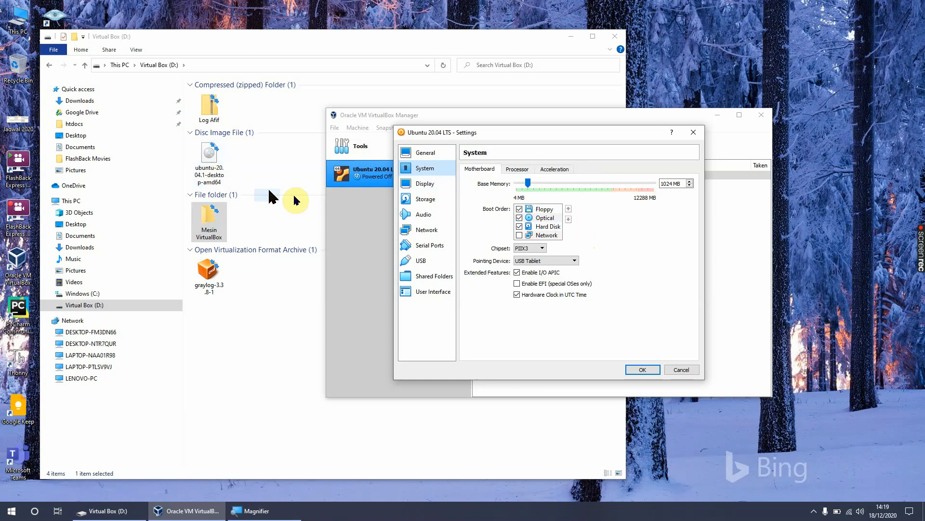
{"action": "left_click", "coordinate": [553, 217]}
{"action": "left_click", "coordinate": [569, 212]}
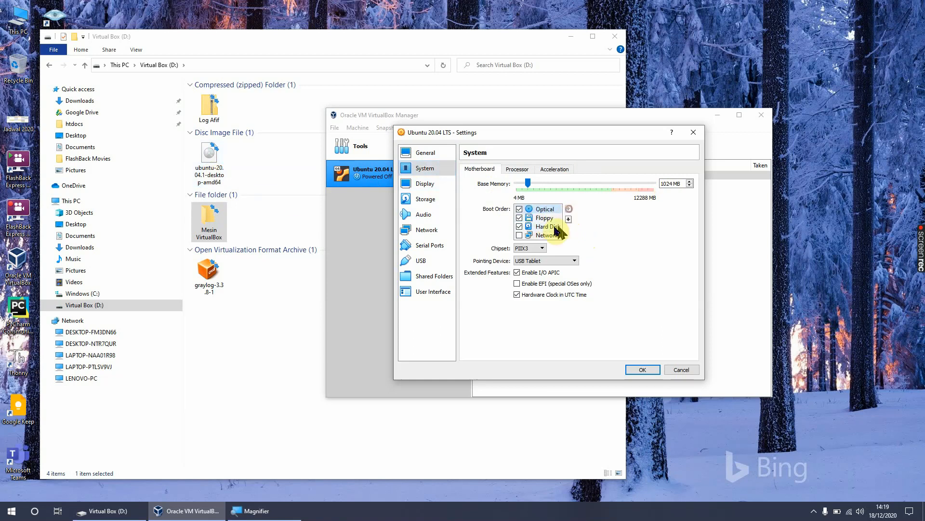
{"action": "left_click", "coordinate": [519, 218]}
{"action": "left_click", "coordinate": [554, 226]}
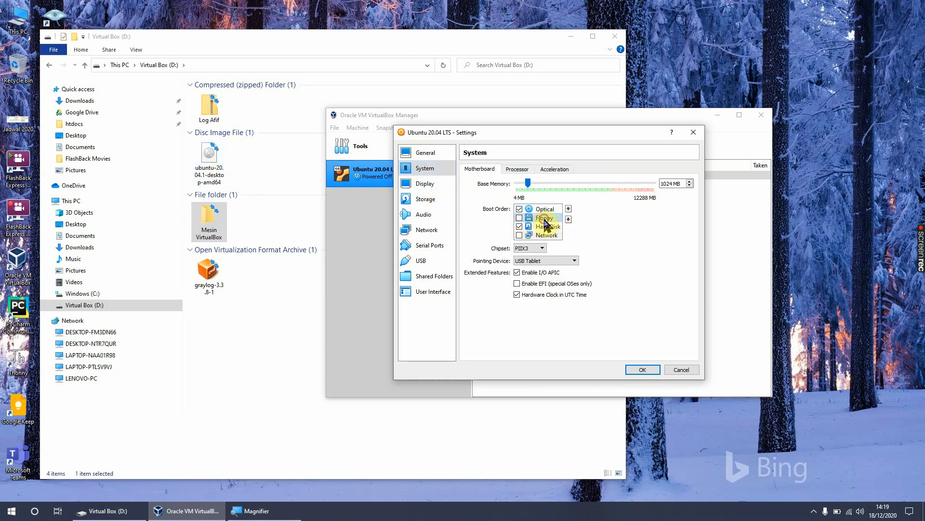
{"action": "left_click", "coordinate": [569, 209]}
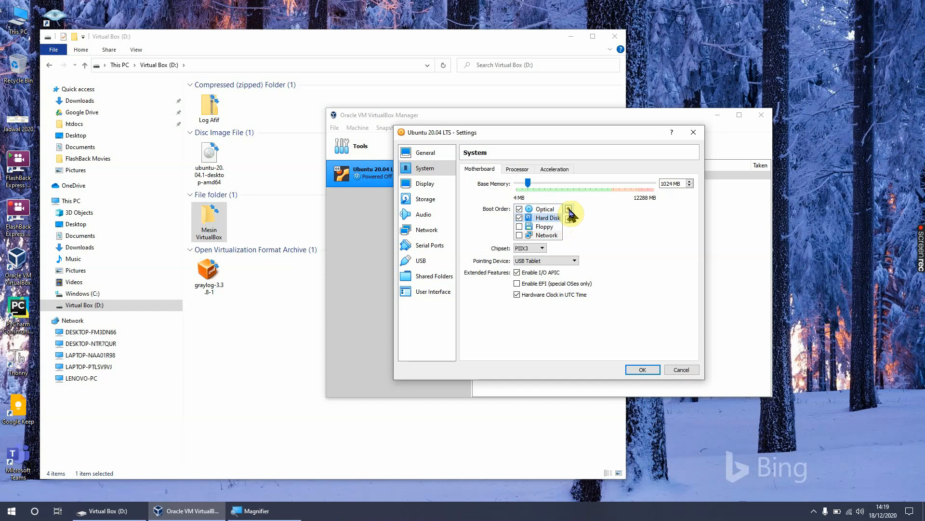
{"action": "left_click", "coordinate": [569, 209]}
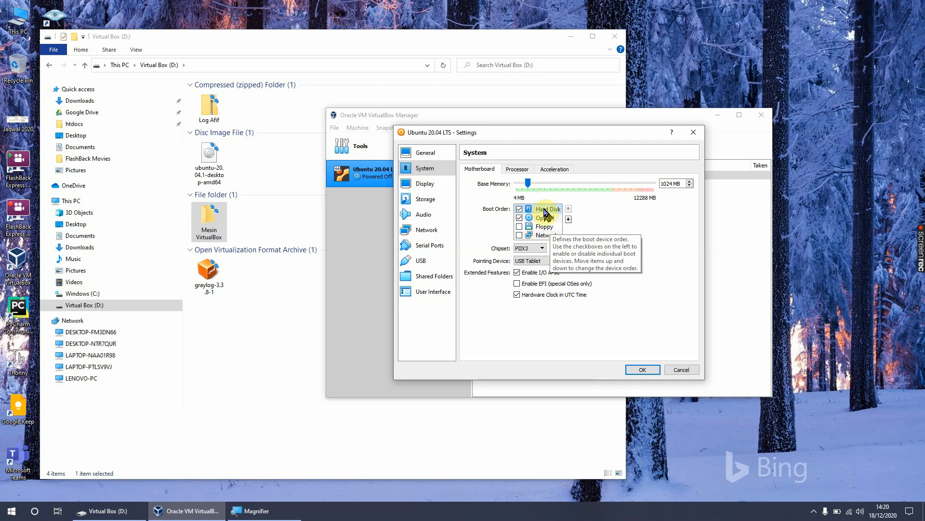
Step: Try Optical as the first boot device, and put Hard Disk back in first place
{"action": "left_click", "coordinate": [543, 218]}
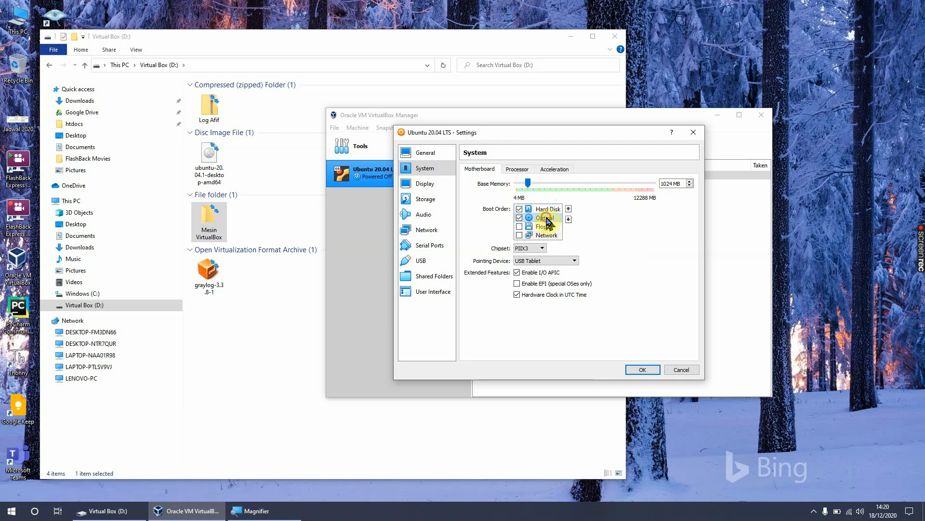
{"action": "left_click", "coordinate": [568, 208]}
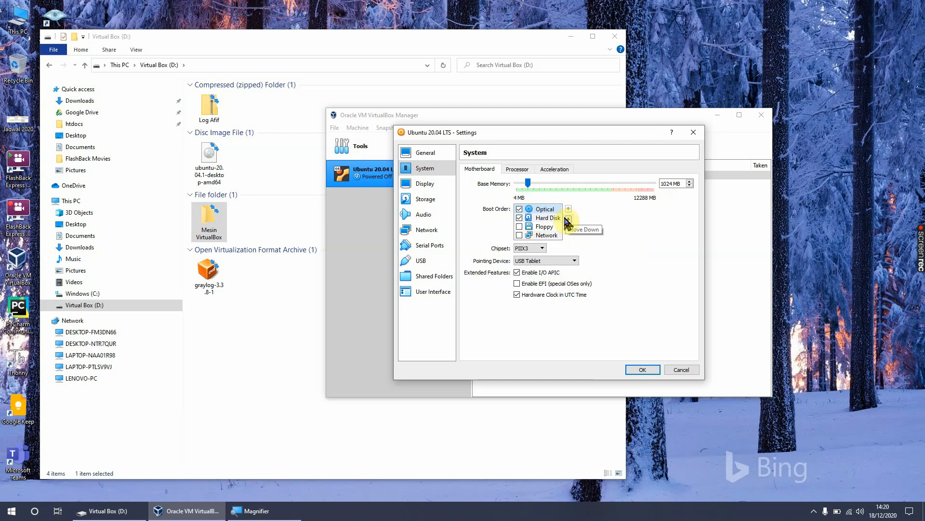
{"action": "left_click", "coordinate": [567, 220]}
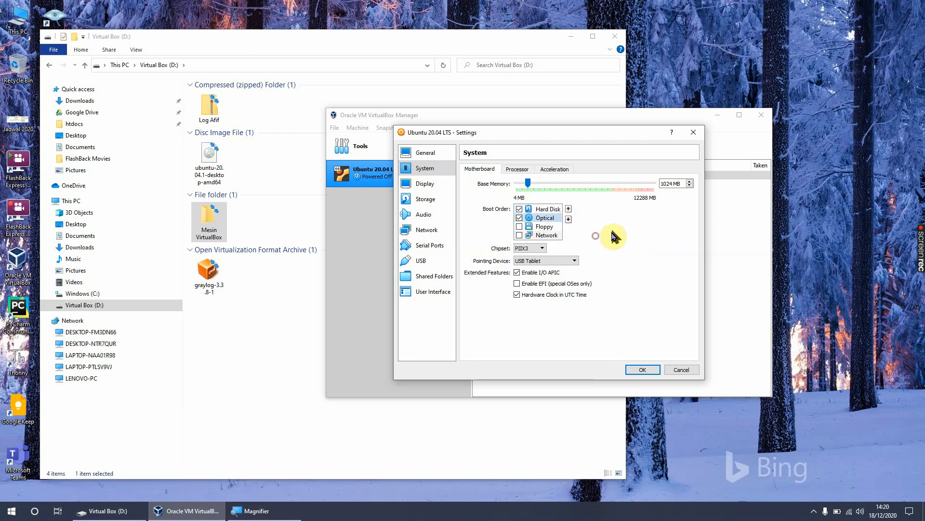
Step: Assign 2 processors to the virtual machine and set its video memory to 128 MB
{"action": "left_click", "coordinate": [515, 170]}
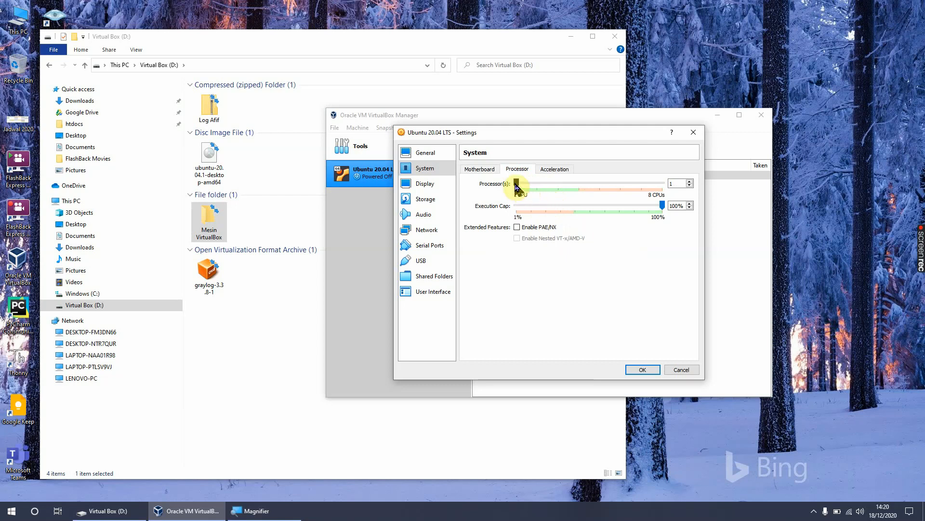
{"action": "left_click_drag", "start_coordinate": [516, 183], "coordinate": [559, 188]}
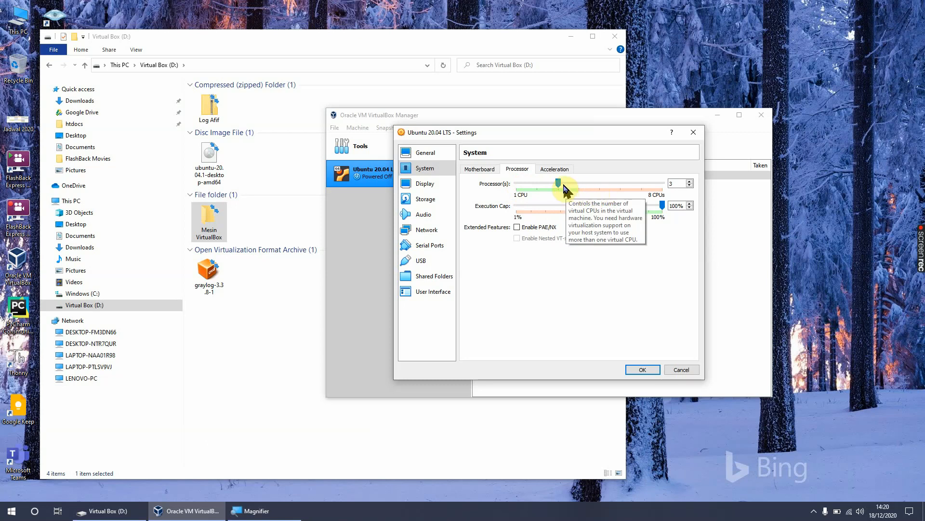
{"action": "left_click_drag", "start_coordinate": [558, 183], "coordinate": [540, 188]}
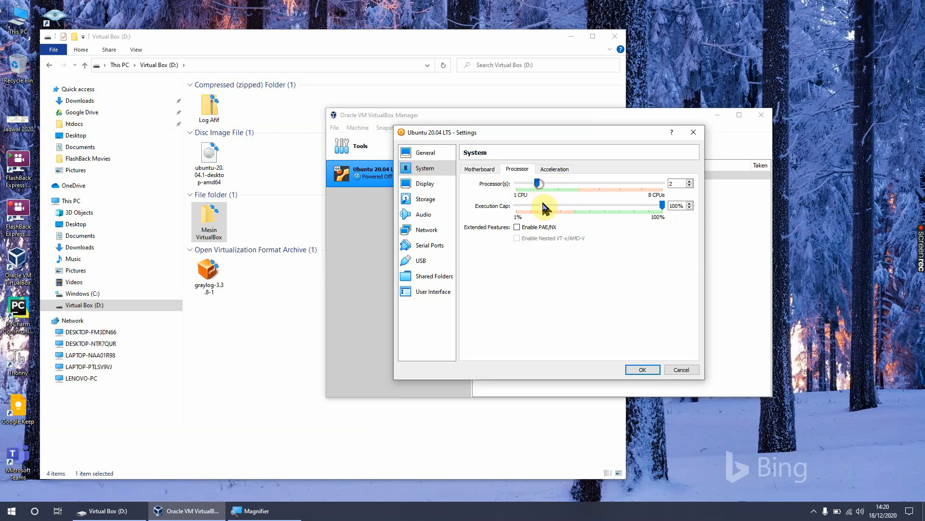
{"action": "left_click", "coordinate": [560, 171]}
{"action": "left_click", "coordinate": [425, 184]}
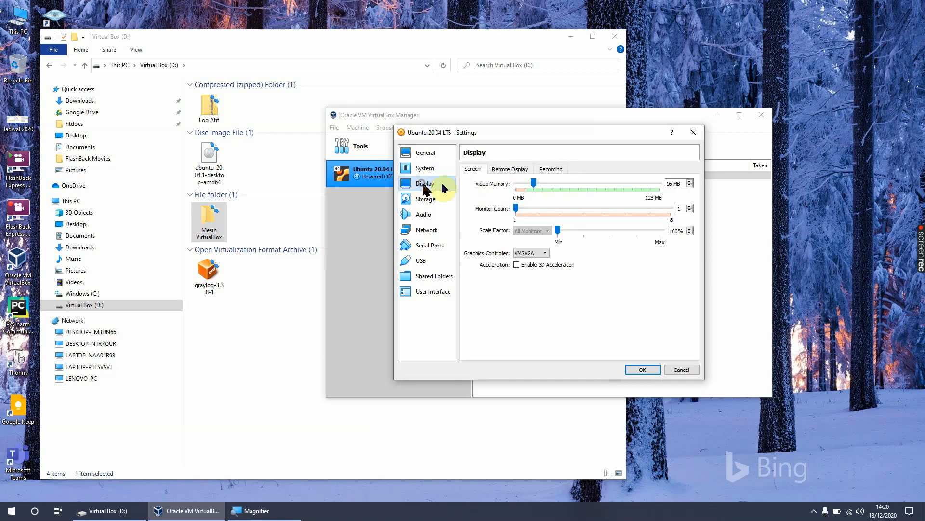
{"action": "left_click_drag", "start_coordinate": [534, 183], "coordinate": [669, 203]}
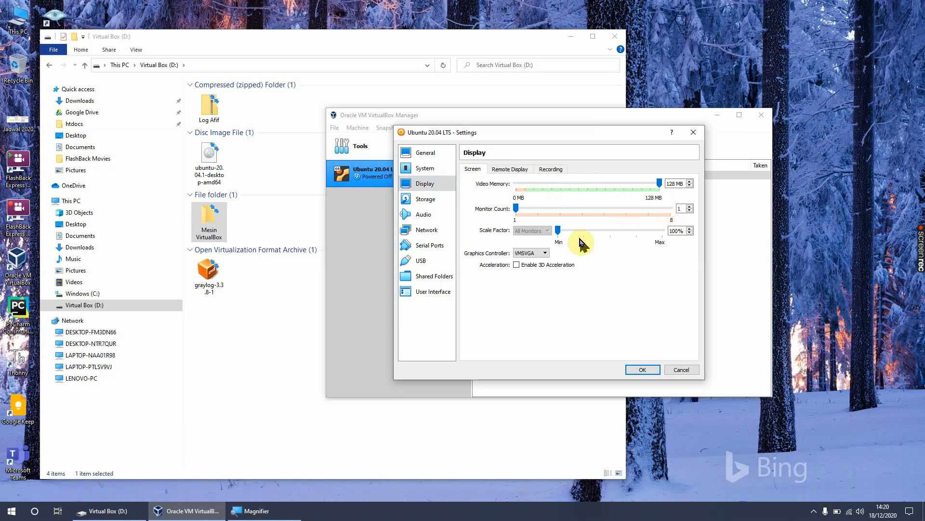
Step: Check the machine's storage and audio settings, and disable network Adapter 1
{"action": "left_click", "coordinate": [424, 199]}
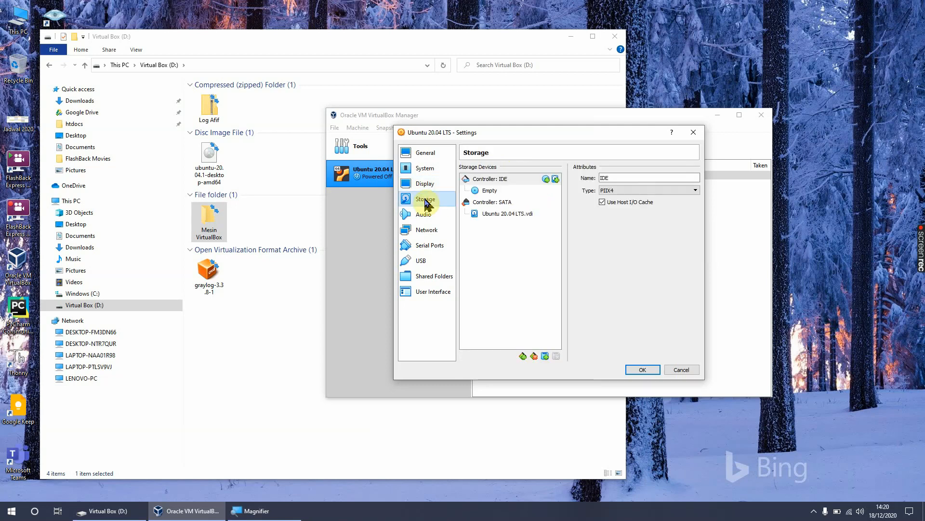
{"action": "left_click", "coordinate": [424, 216]}
{"action": "left_click", "coordinate": [427, 231]}
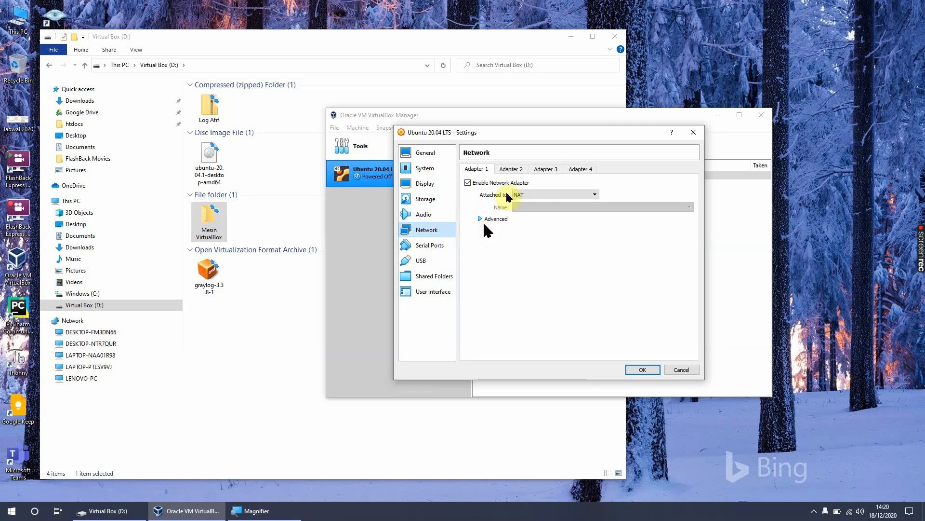
{"action": "left_click_drag", "start_coordinate": [523, 140], "coordinate": [528, 155]}
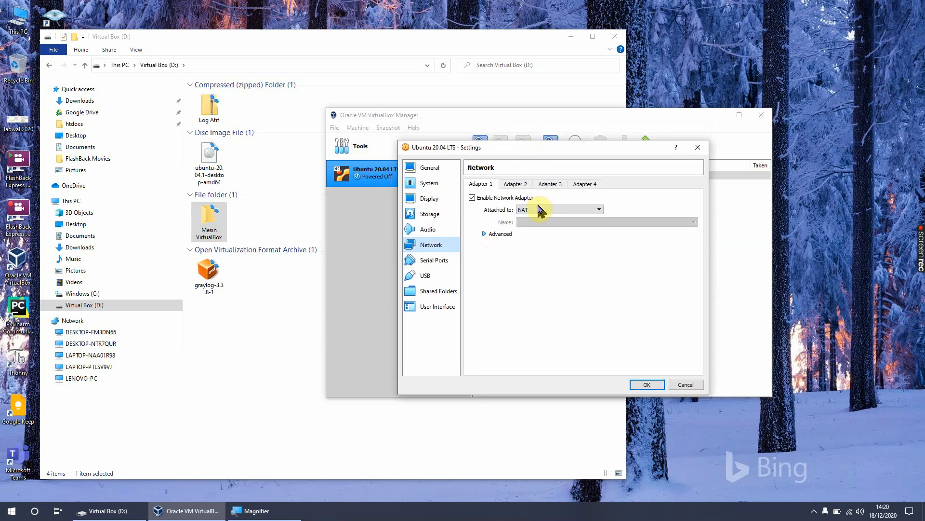
{"action": "left_click", "coordinate": [473, 197]}
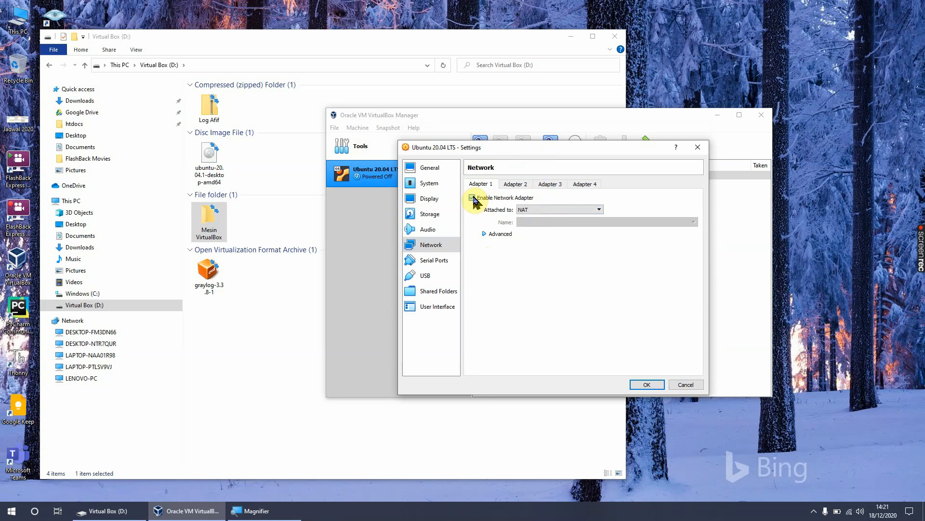
{"action": "left_click", "coordinate": [473, 198]}
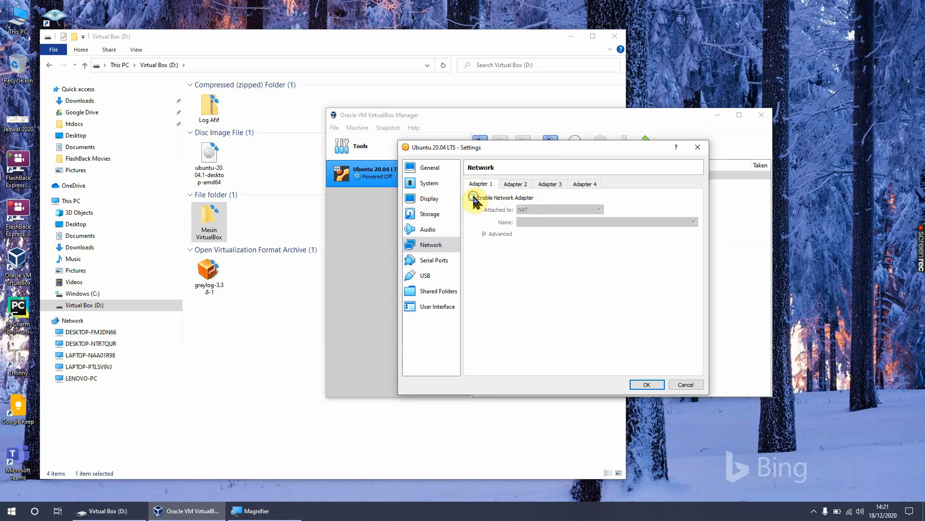
{"action": "left_click", "coordinate": [485, 199]}
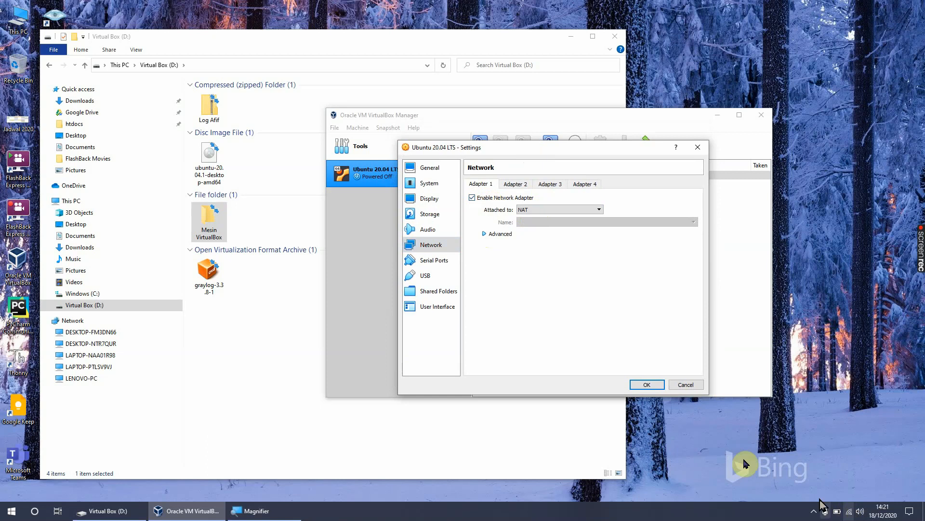
{"action": "left_click", "coordinate": [473, 199]}
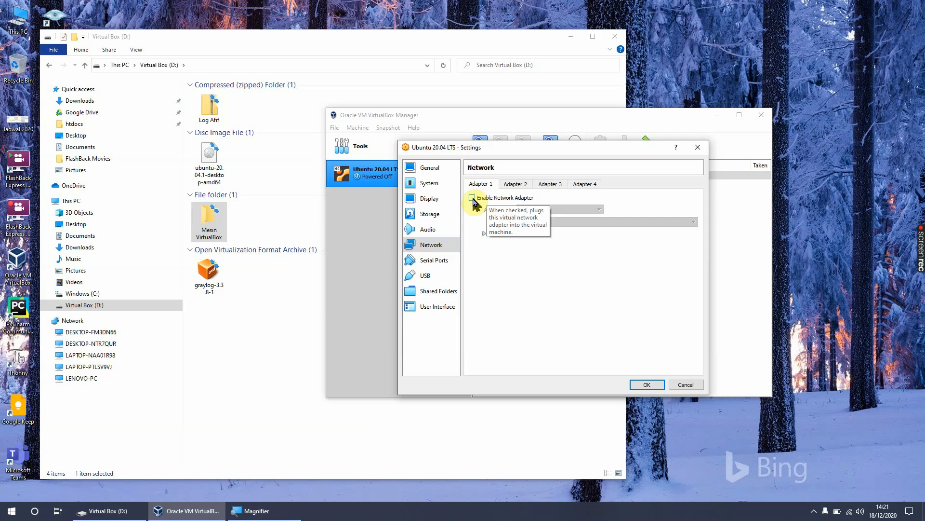
Step: Switch network Adapter 1 on and off again, and review the serial port, USB, shared folder and user interface settings
{"action": "left_click", "coordinate": [473, 198]}
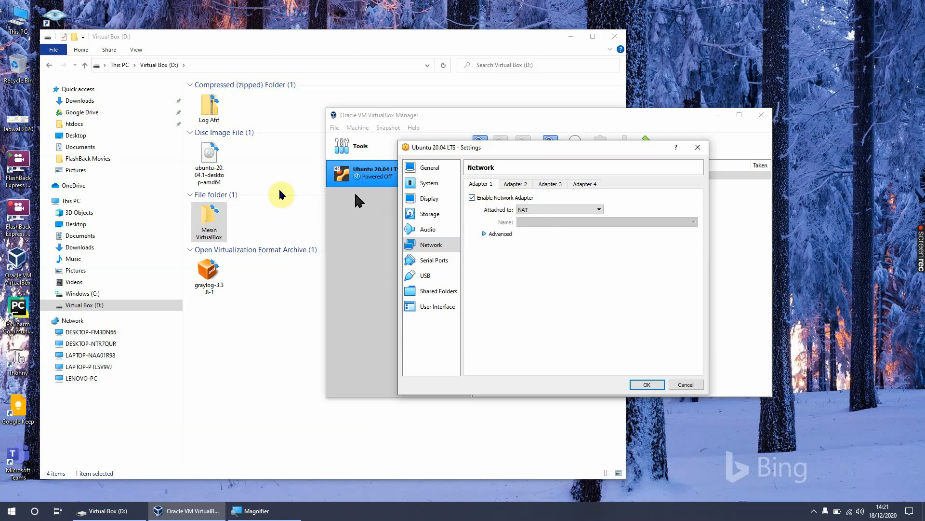
{"action": "left_click", "coordinate": [479, 198]}
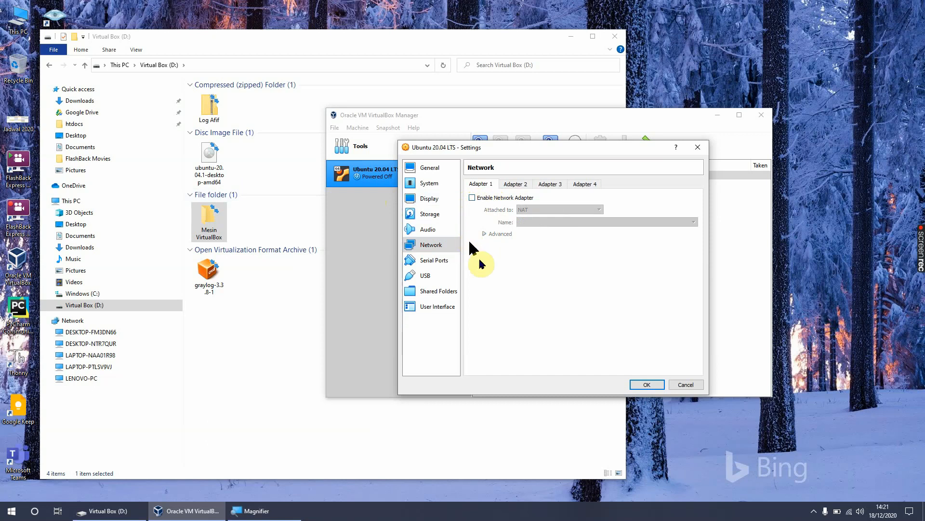
{"action": "left_click", "coordinate": [431, 264]}
{"action": "left_click", "coordinate": [430, 274]}
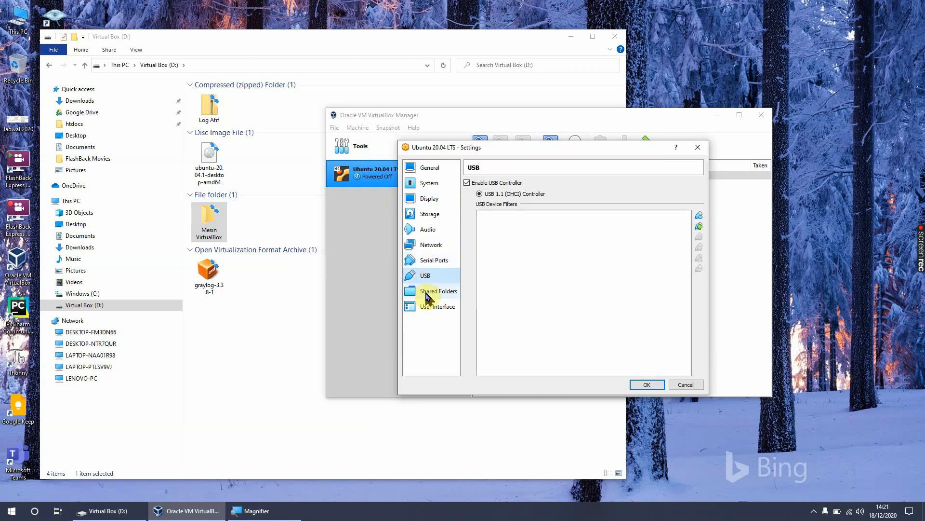
{"action": "left_click", "coordinate": [431, 291]}
{"action": "left_click", "coordinate": [430, 306]}
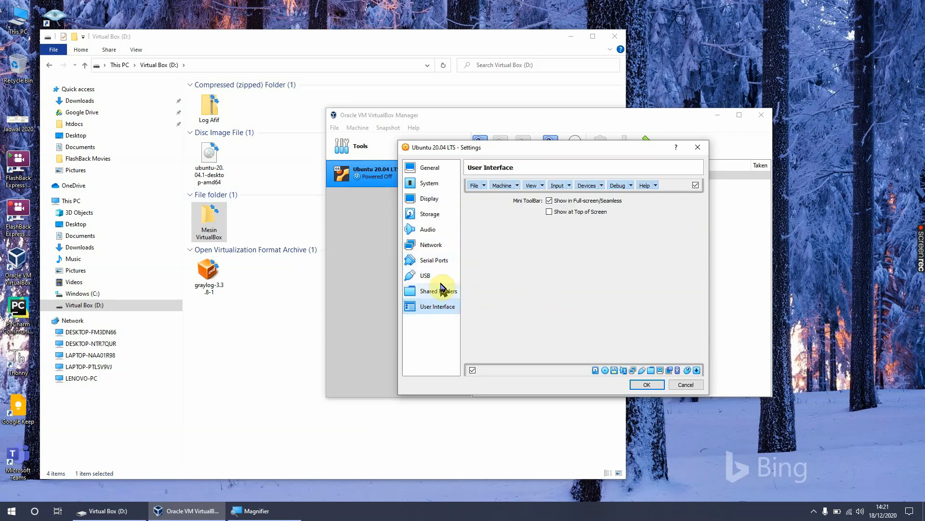
Step: Recheck the machine's general, system and network settings, and accept the configuration
{"action": "left_click", "coordinate": [436, 169]}
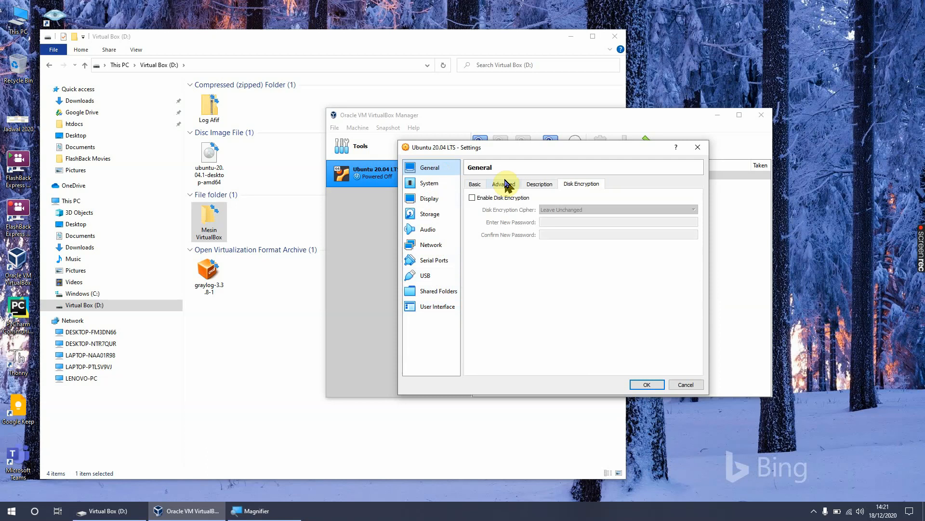
{"action": "left_click", "coordinate": [501, 184]}
{"action": "left_click", "coordinate": [429, 183]}
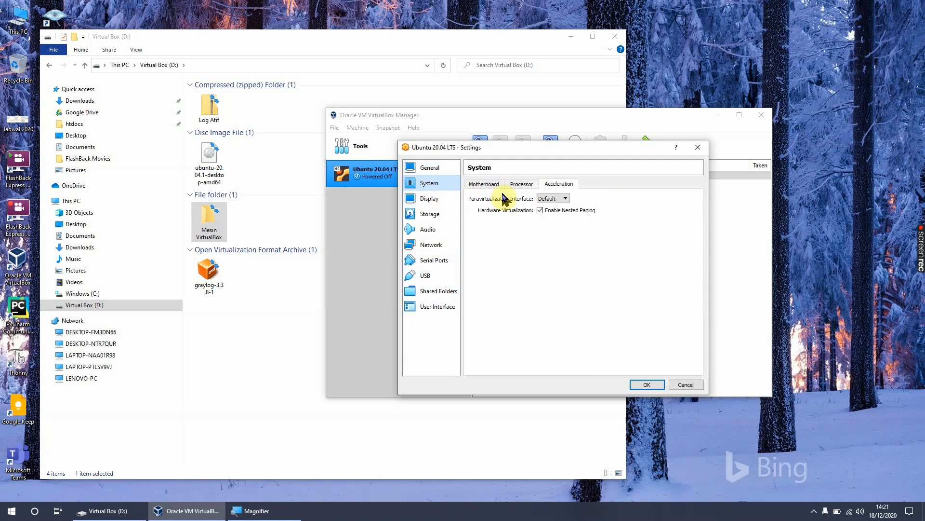
{"action": "left_click", "coordinate": [484, 183]}
{"action": "left_click", "coordinate": [521, 188]}
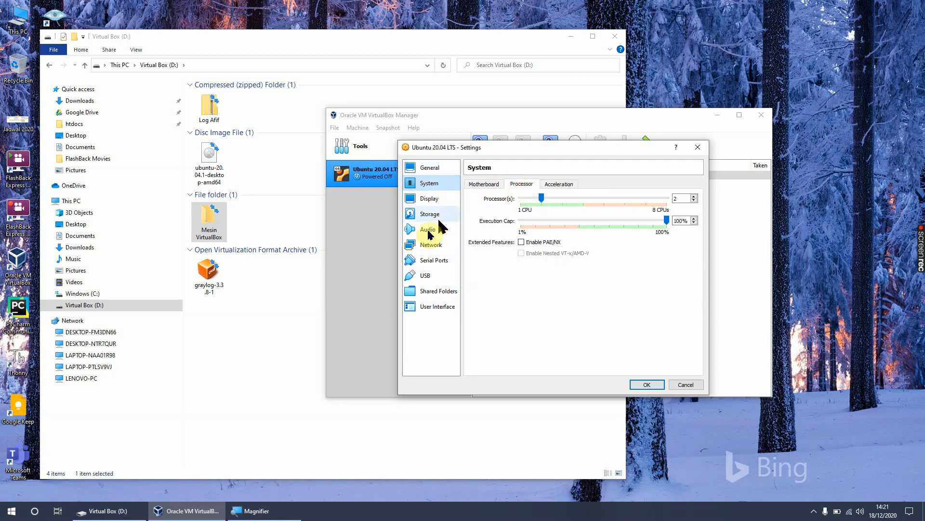
{"action": "left_click", "coordinate": [431, 246]}
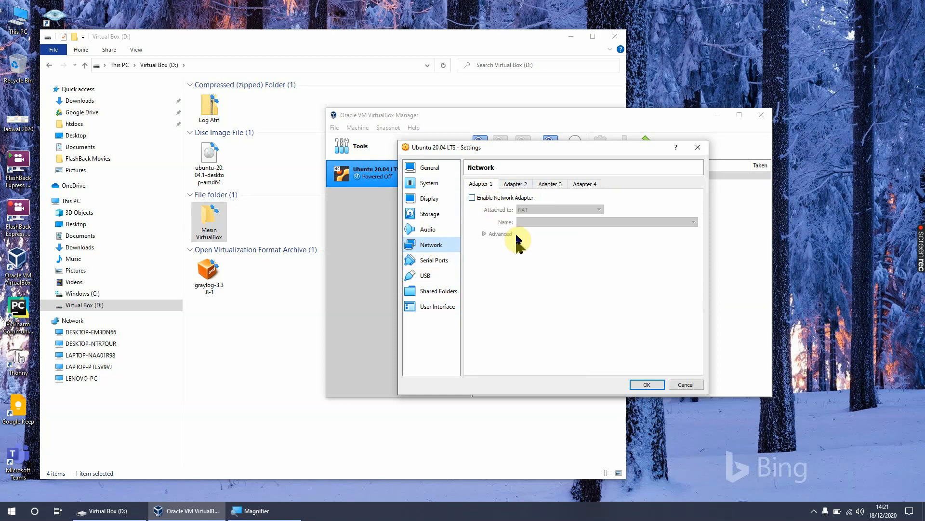
{"action": "left_click", "coordinate": [646, 384]}
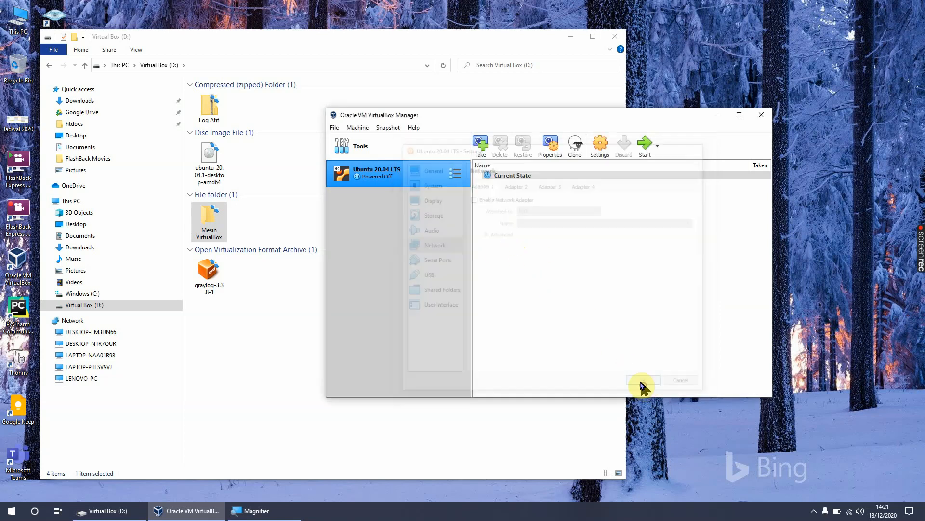
Step: Start the Ubuntu 20.04 LTS machine and add the ubuntu-20.04.1-desktop-amd64 disc image from Virtual Box (D:) to the optical disks
{"action": "double_click", "coordinate": [390, 176]}
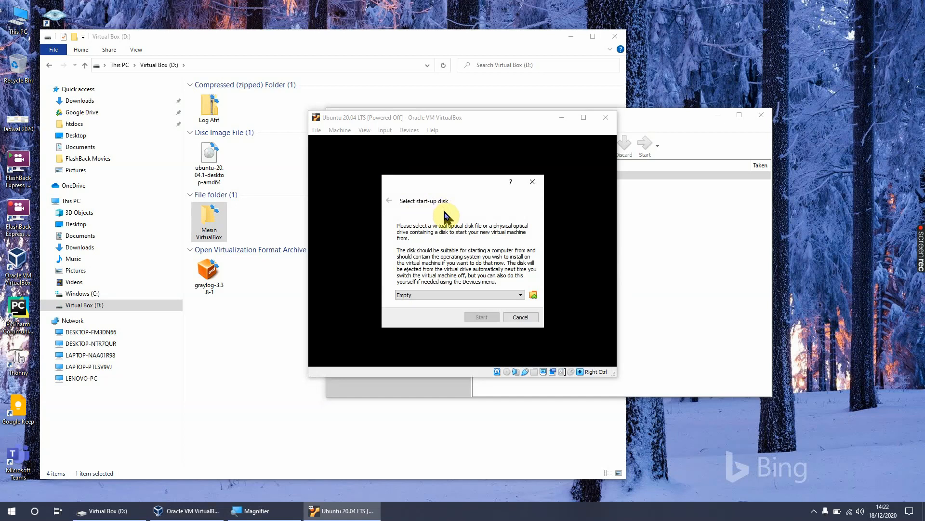
{"action": "left_click", "coordinate": [533, 295]}
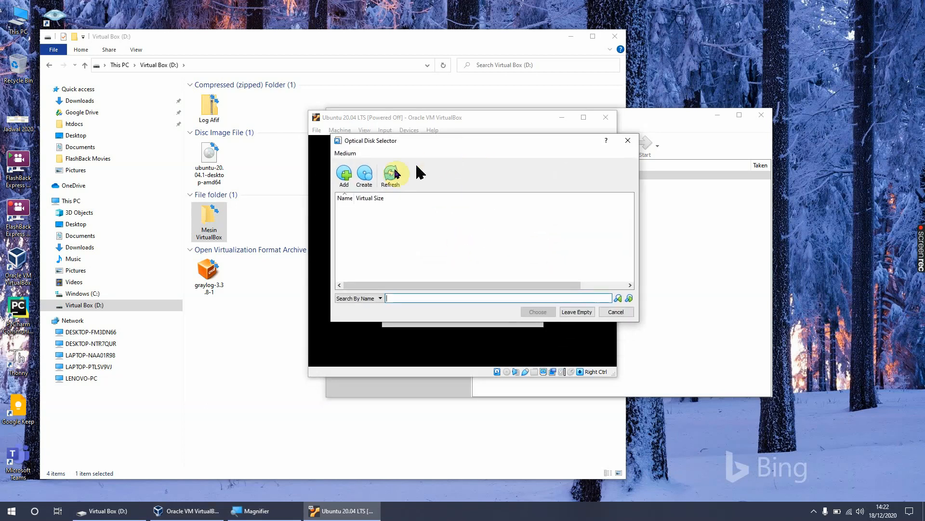
{"action": "left_click", "coordinate": [346, 174]}
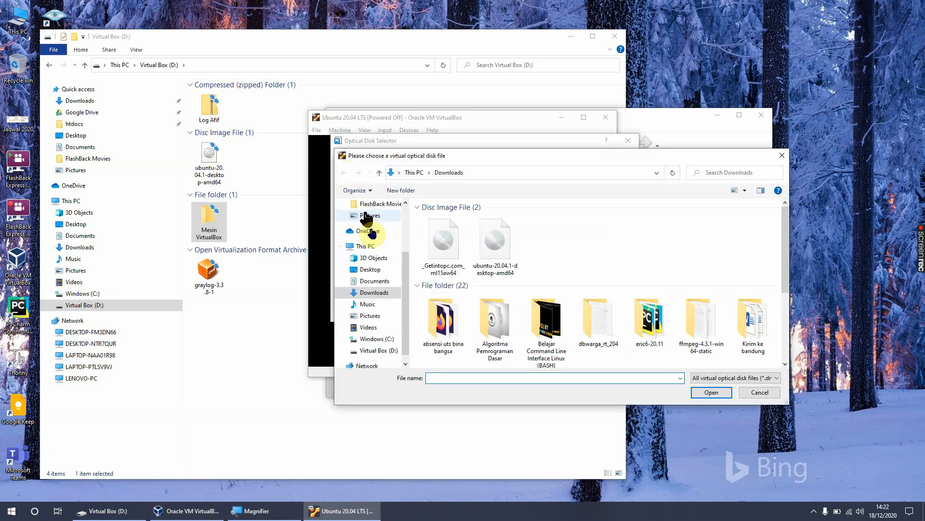
{"action": "scroll", "coordinate": [382, 309], "scroll_direction": "down", "scroll_amount": 2}
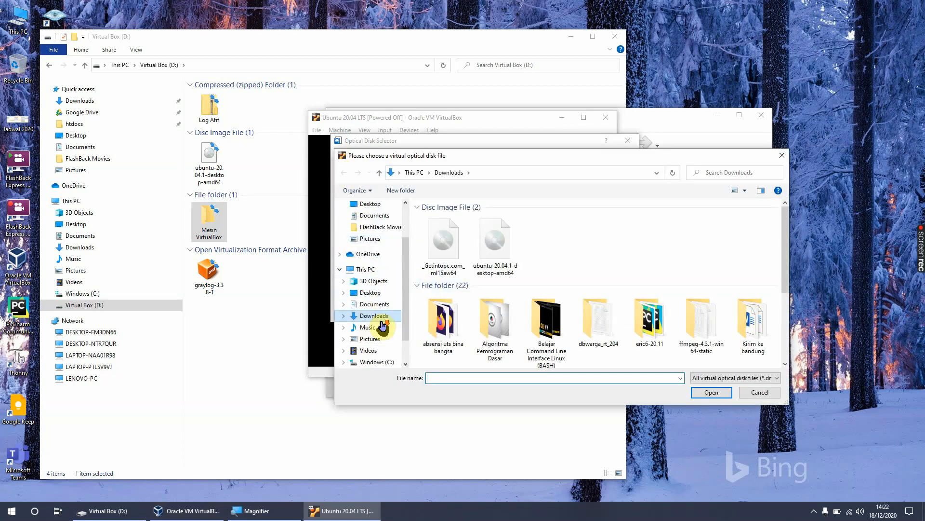
{"action": "left_click", "coordinate": [380, 350]}
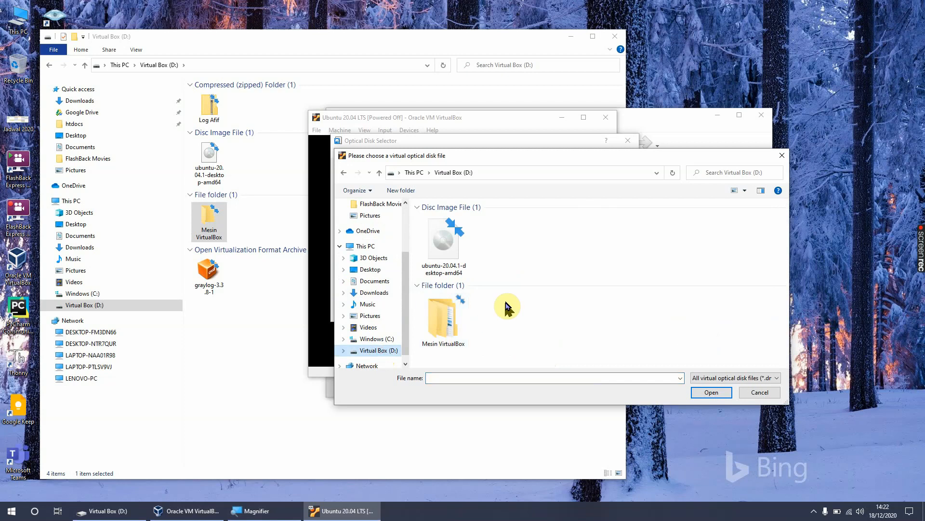
{"action": "left_click", "coordinate": [446, 253]}
{"action": "left_click", "coordinate": [712, 392]}
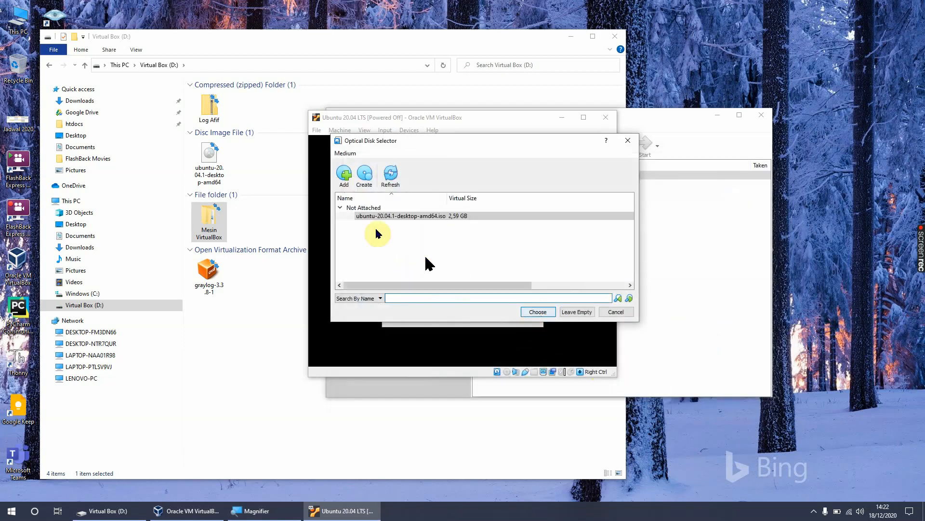
Step: Choose ubuntu-20.04.1-desktop-amd64.iso as the start-up disk and boot the machine from it
{"action": "left_click", "coordinate": [385, 217]}
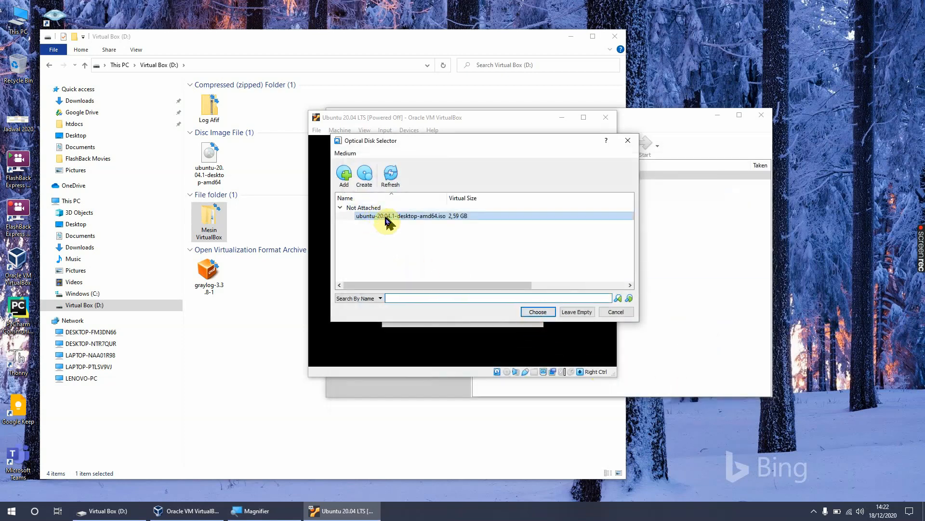
{"action": "left_click", "coordinate": [537, 312]}
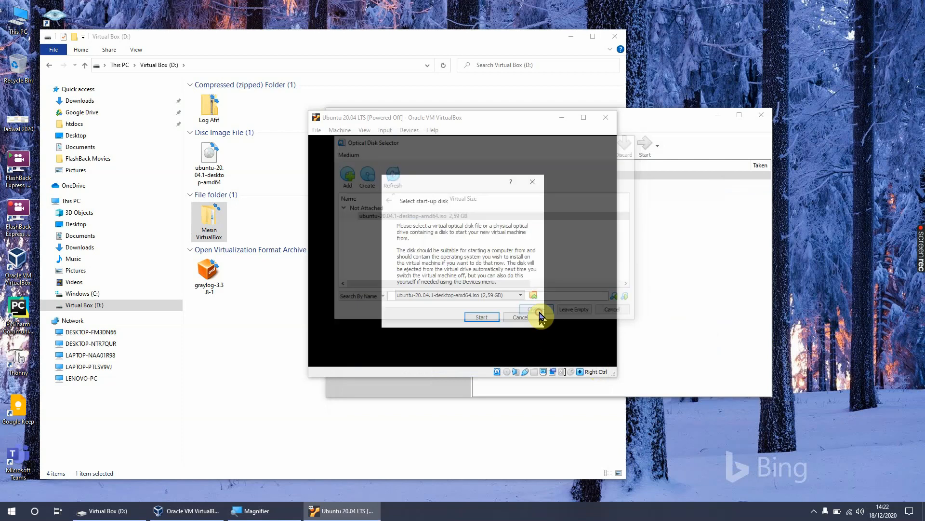
{"action": "left_click", "coordinate": [479, 317]}
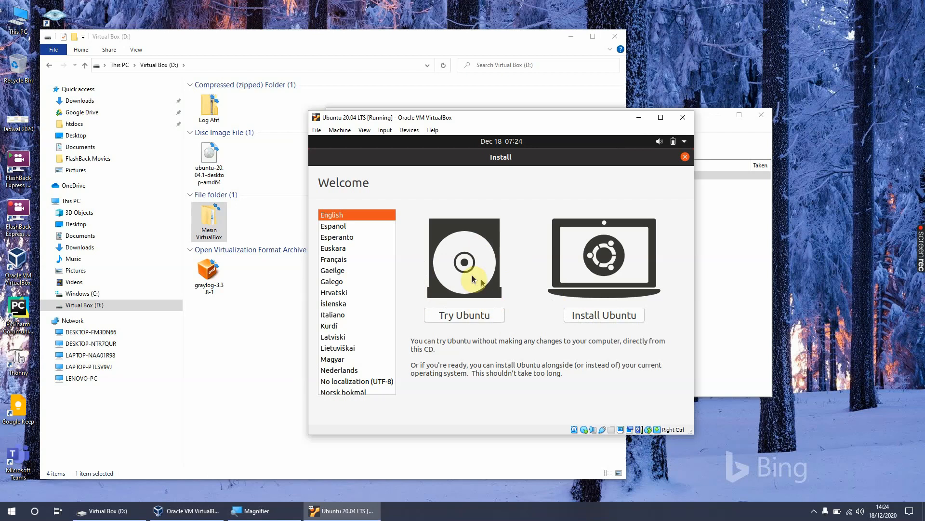
Step: Begin the Ubuntu installation in English and accept the English (US) keyboard layout
{"action": "left_click", "coordinate": [602, 317]}
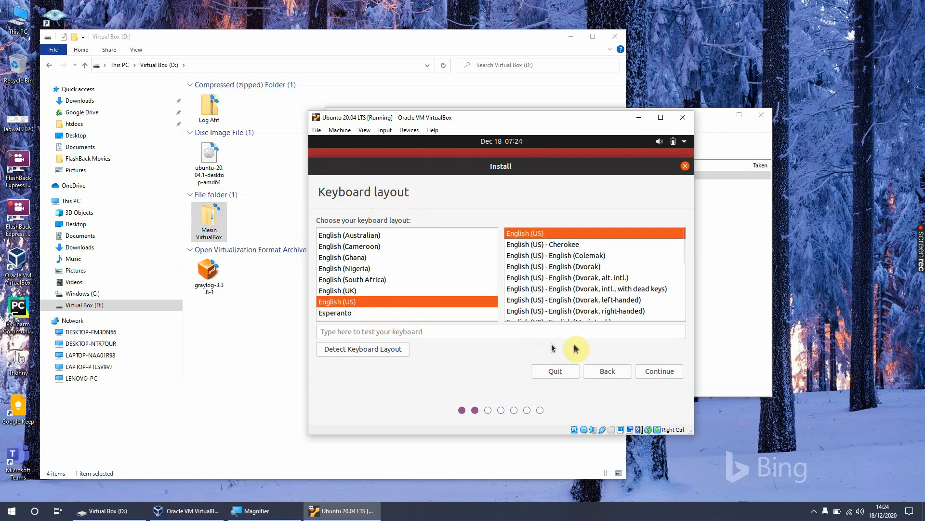
{"action": "left_click", "coordinate": [660, 372]}
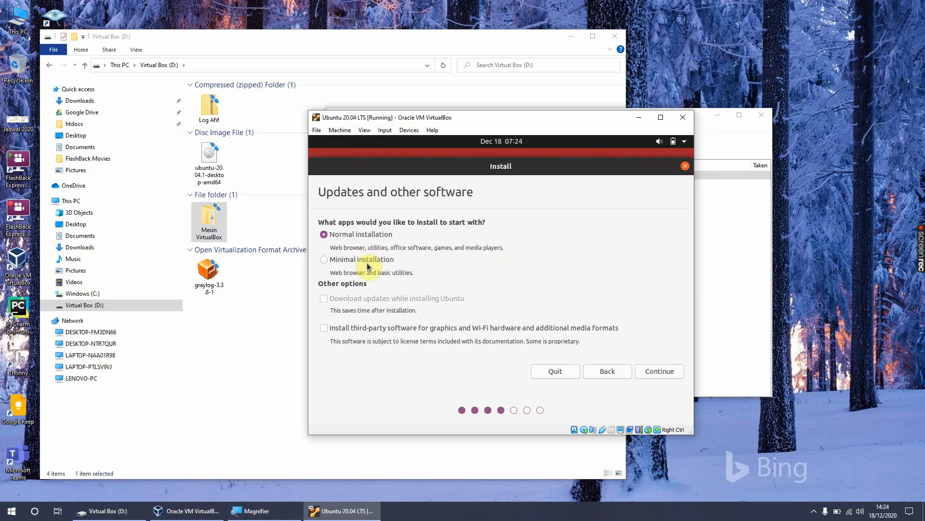
Step: Choose Minimal installation, include third-party software for graphics and Wi-Fi hardware and additional media formats, and continue
{"action": "left_click", "coordinate": [330, 262]}
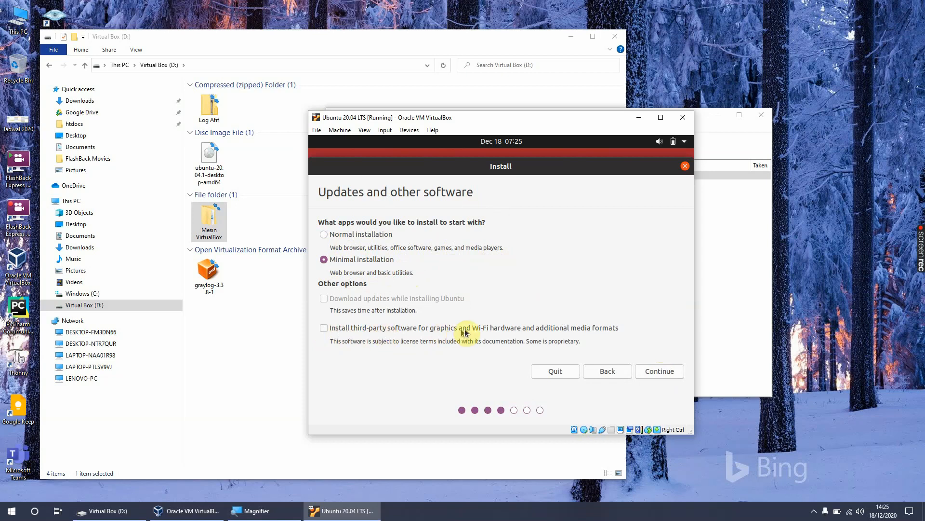
{"action": "left_click", "coordinate": [327, 331]}
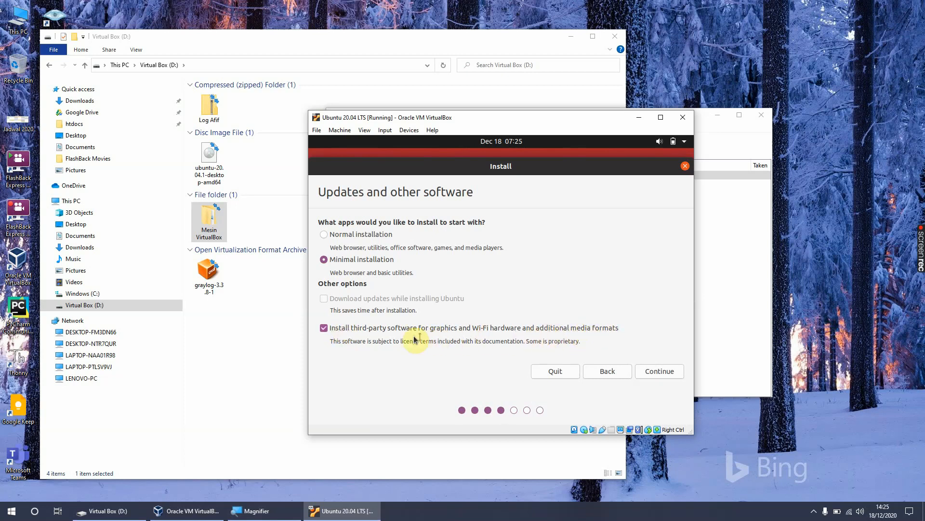
{"action": "left_click", "coordinate": [451, 332]}
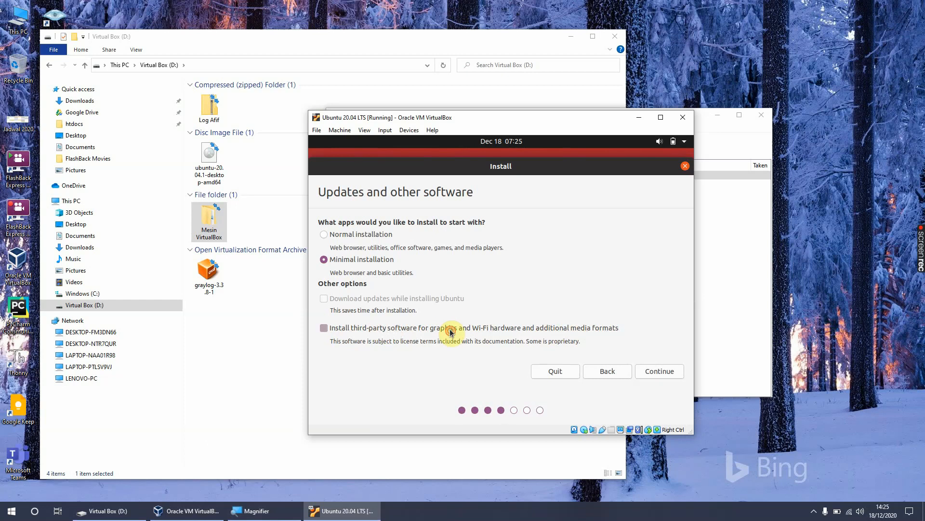
{"action": "left_click", "coordinate": [326, 330]}
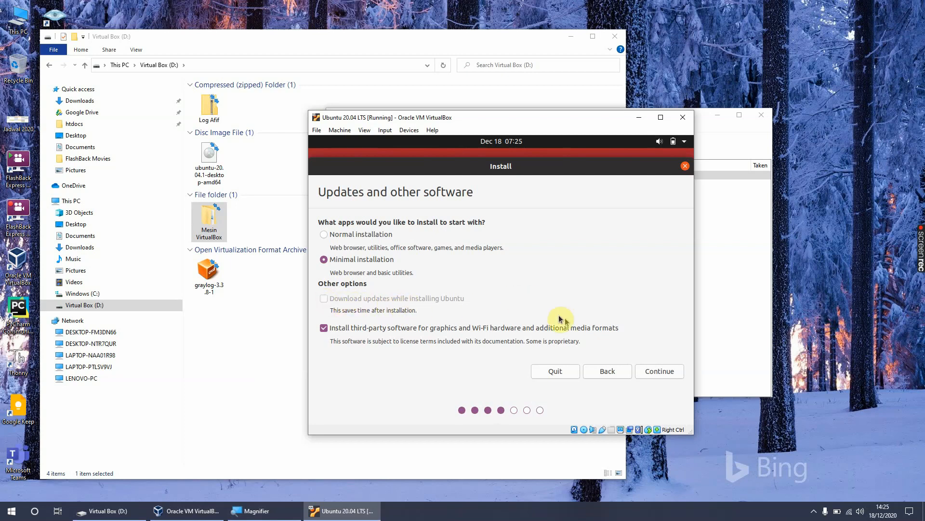
{"action": "left_click", "coordinate": [655, 372]}
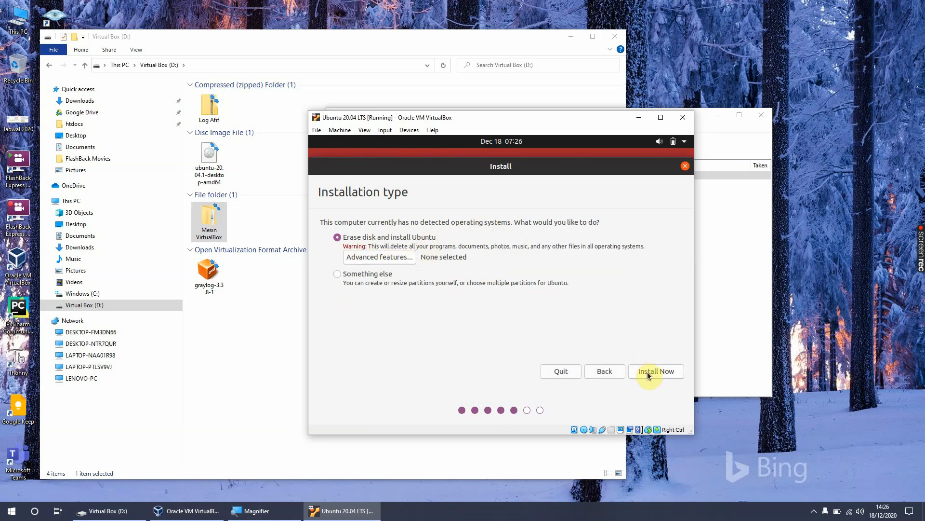
Step: Check the advanced disk features, keep Erase disk and install Ubuntu, and confirm writing the changes to disk
{"action": "left_click", "coordinate": [372, 259]}
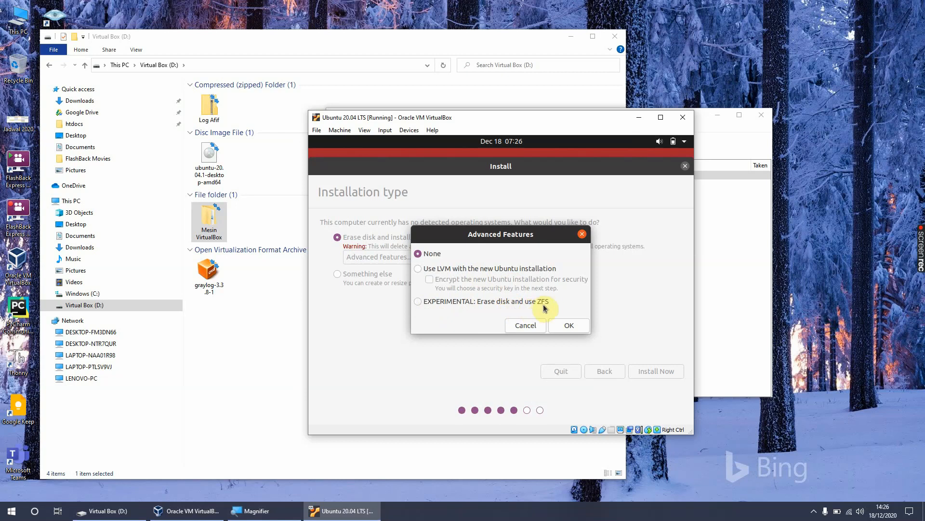
{"action": "left_click", "coordinate": [522, 326]}
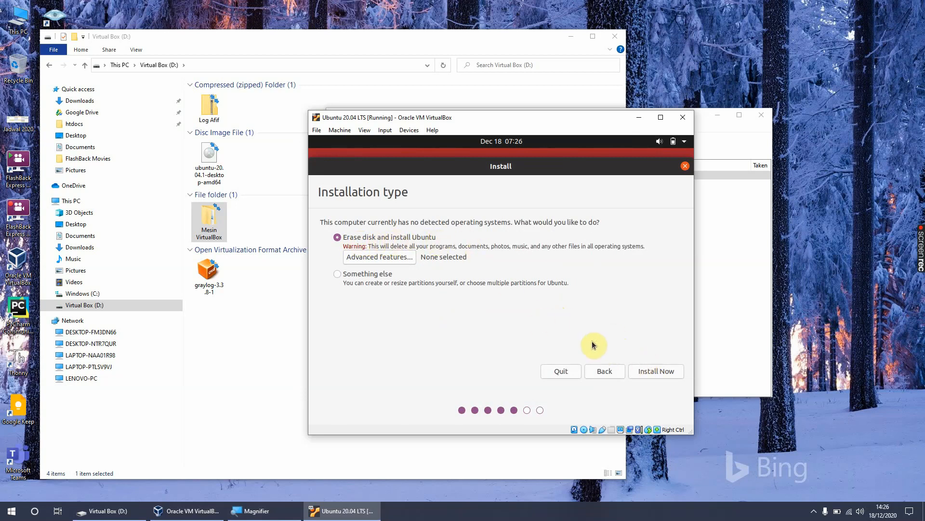
{"action": "left_click", "coordinate": [649, 371]}
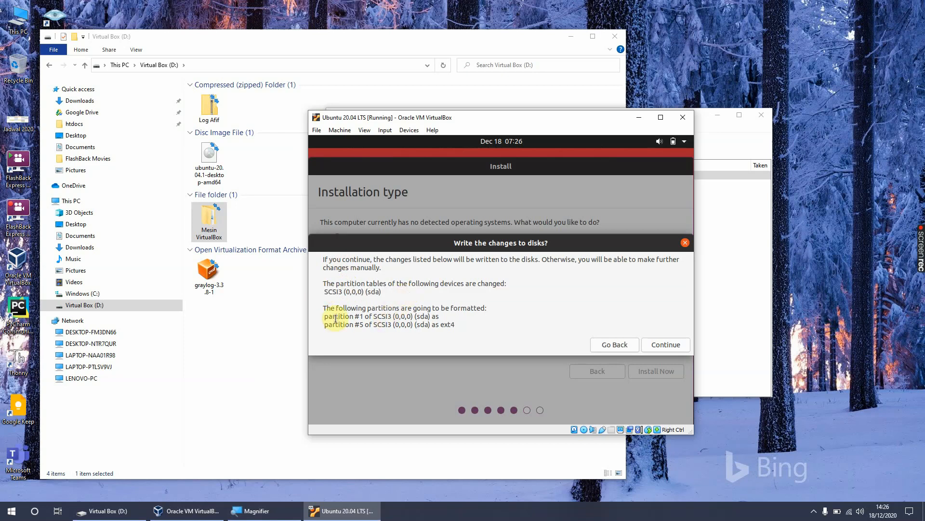
{"action": "left_click", "coordinate": [673, 346]}
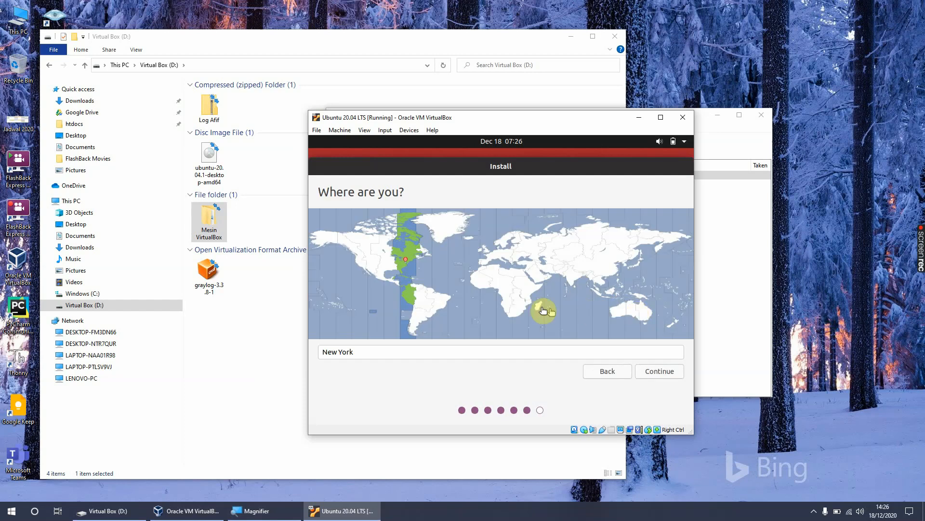
Step: Set the location on the time zone map to Jakarta and continue
{"action": "left_click", "coordinate": [603, 295]}
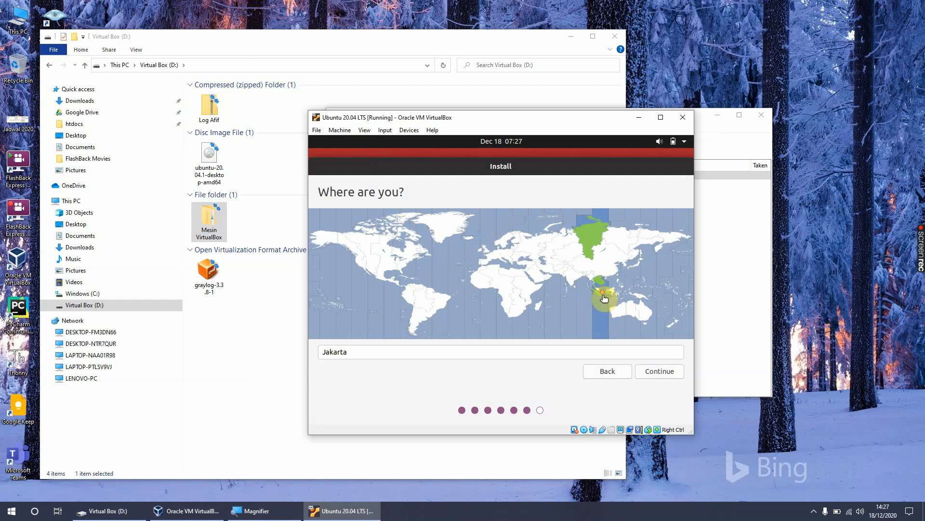
{"action": "left_click", "coordinate": [655, 374]}
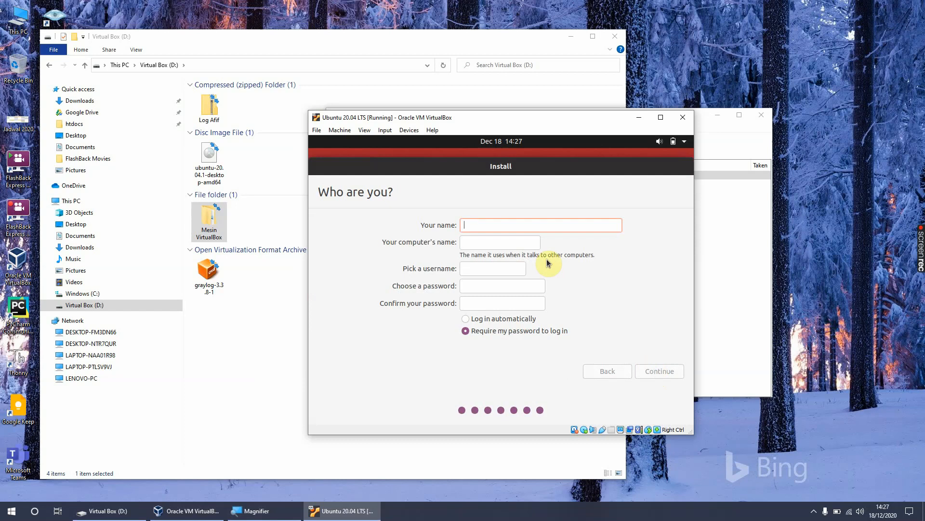
Step: Enter the account holder's full name and name the computer myvbox
{"action": "type", "text": "Roy Am"}
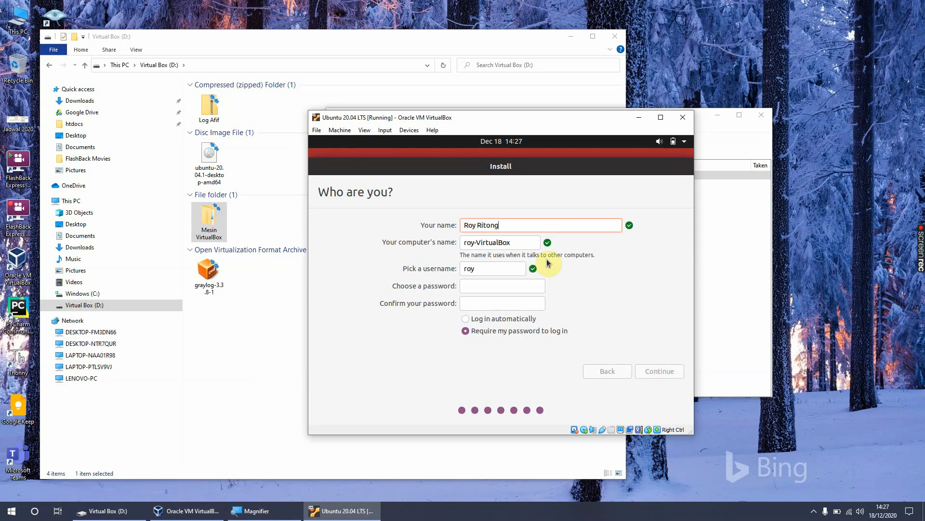
{"action": "key", "text": "Tab"}
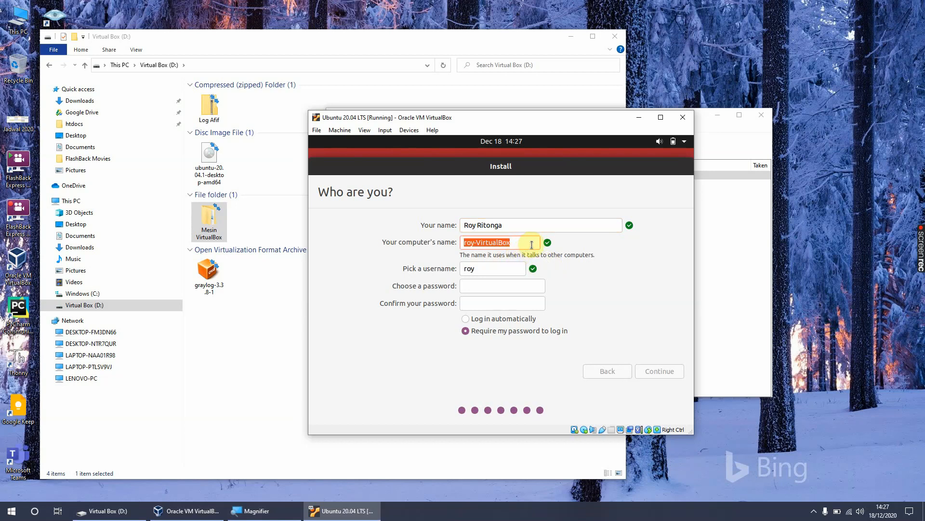
{"action": "type", "text": "myvbox"}
Step: Enter and confirm the account password, and choose to log in automatically
{"action": "left_click", "coordinate": [495, 287]}
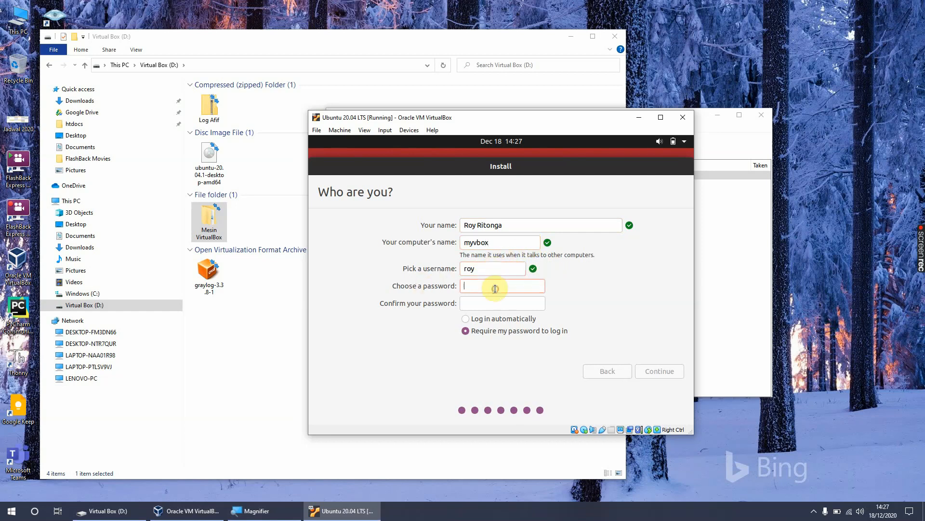
{"action": "type", "text": "•"}
{"action": "key", "text": "BackSpace"}
{"action": "type", "text": "•••••••••"}
{"action": "key", "text": "Tab"}
{"action": "type", "text": "••"}
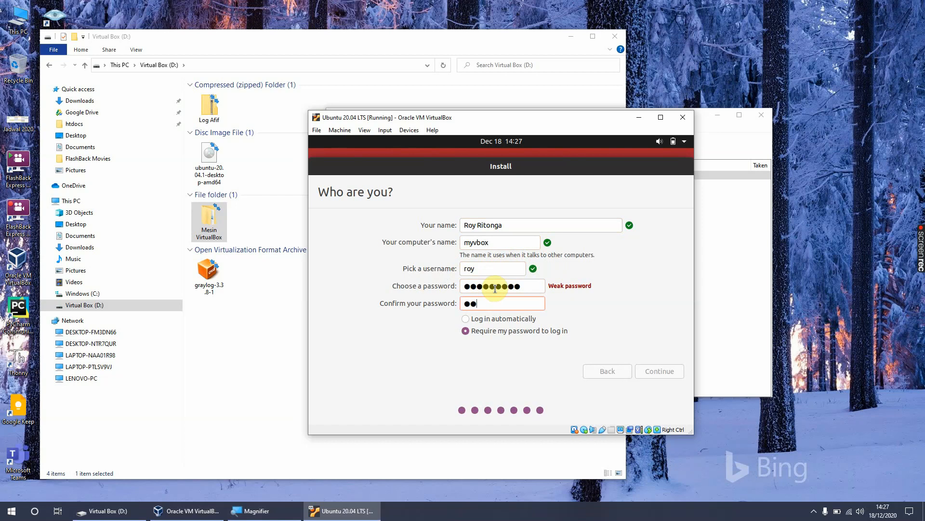
{"action": "type", "text": "•••••••"}
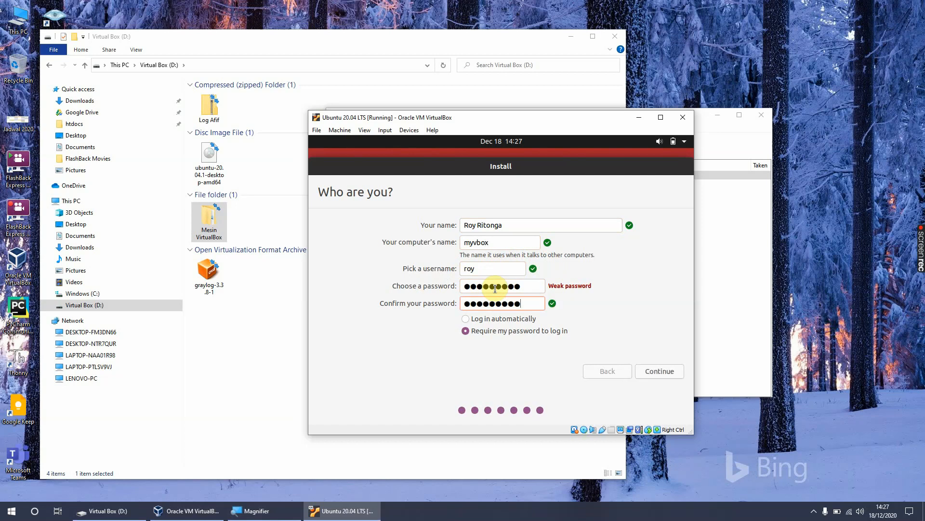
{"action": "left_click", "coordinate": [506, 320]}
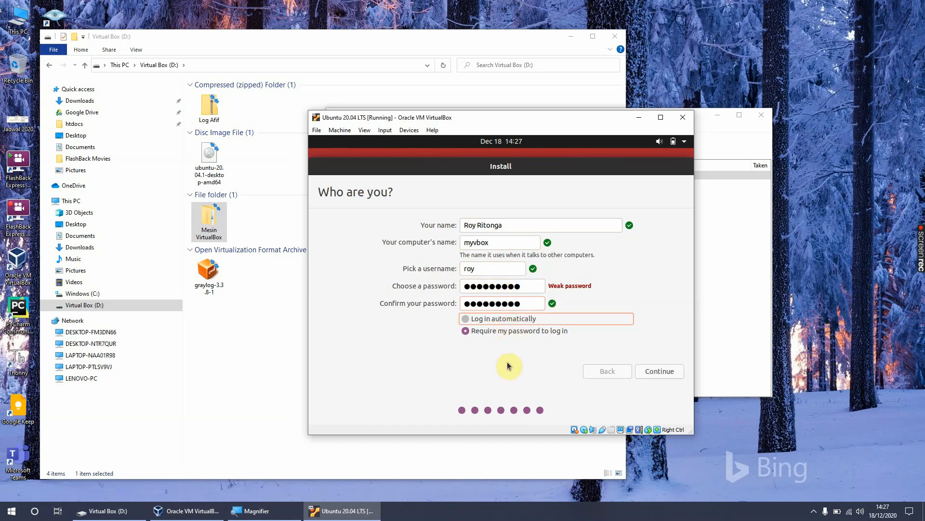
Step: Set the account to require the password to log in, and continue to start the Ubuntu installation
{"action": "left_click", "coordinate": [506, 320]}
{"action": "left_click", "coordinate": [499, 334]}
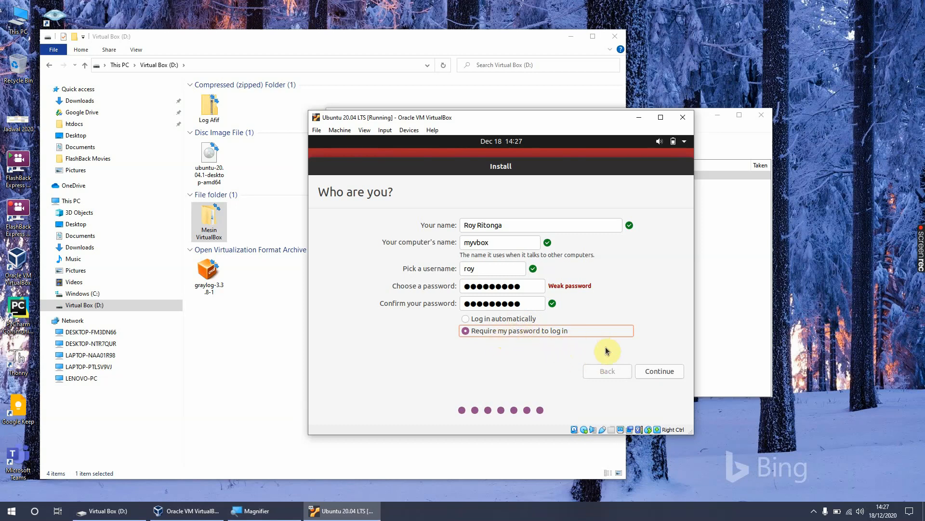
{"action": "left_click", "coordinate": [659, 372]}
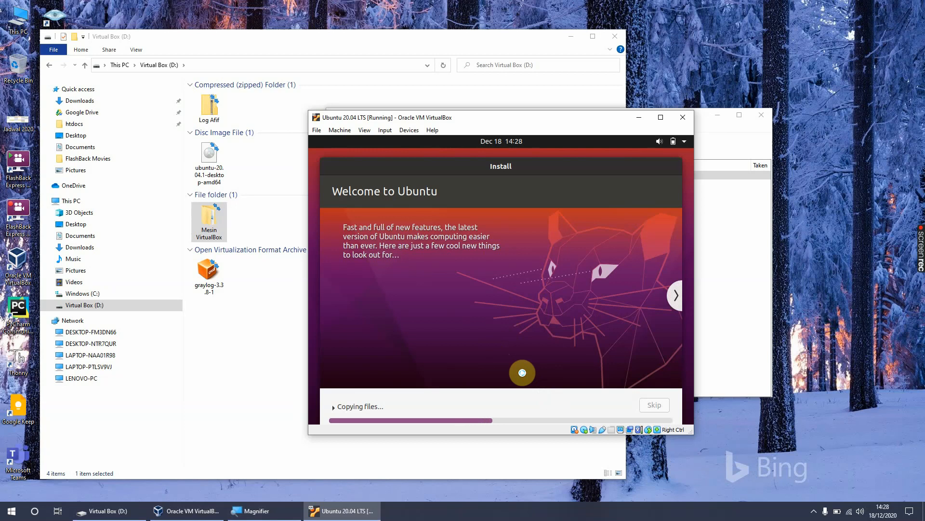
Step: Switch to Firefox on the host and arrange its window side by side with the virtual machine window
{"action": "left_click_drag", "start_coordinate": [521, 122], "coordinate": [691, 54]}
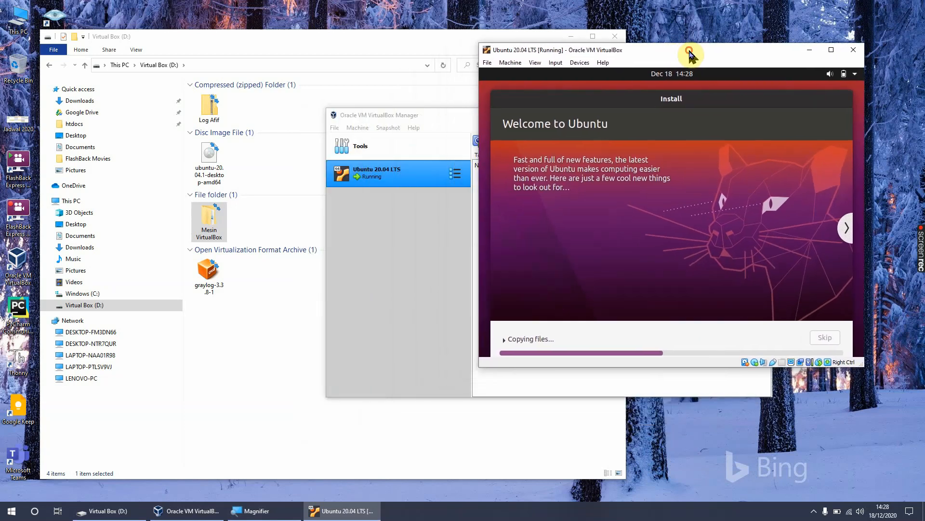
{"action": "left_click", "coordinate": [11, 511]}
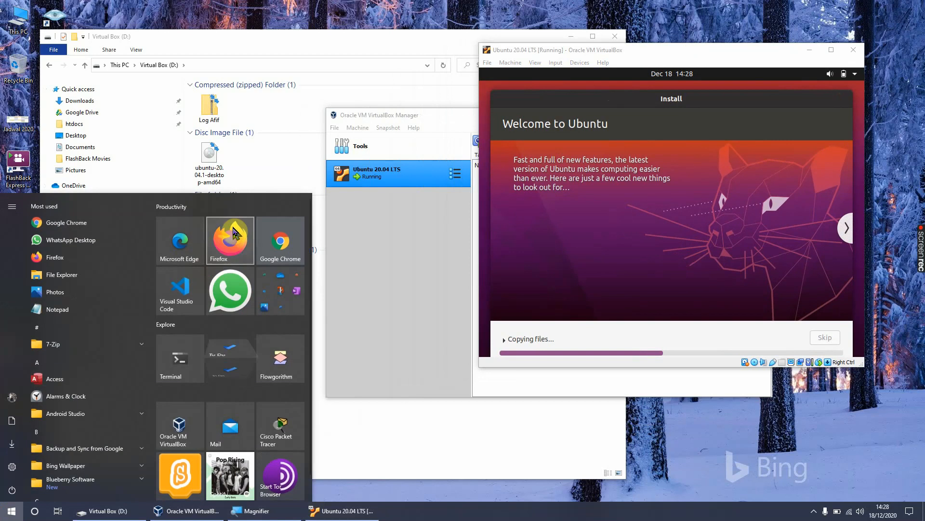
{"action": "left_click", "coordinate": [218, 254]}
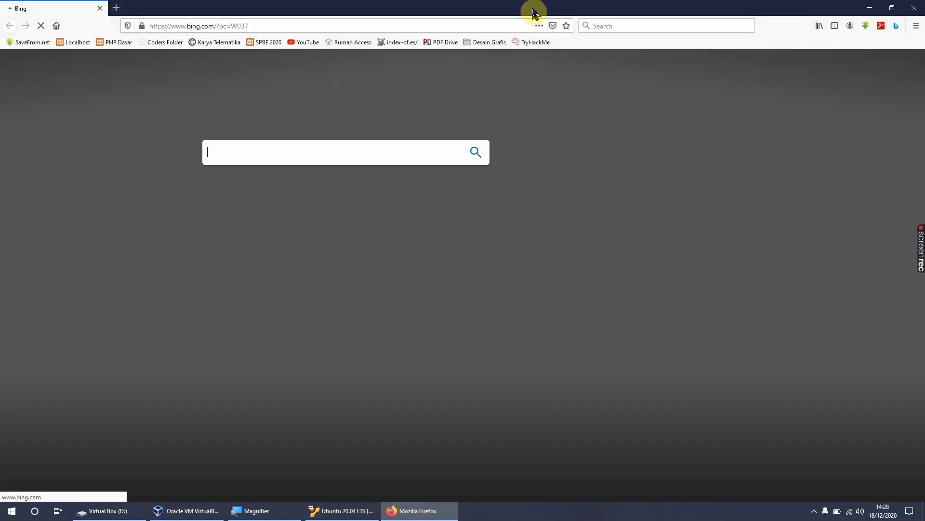
{"action": "double_click", "coordinate": [533, 8]}
{"action": "left_click_drag", "start_coordinate": [567, 51], "coordinate": [578, 51]}
{"action": "left_click_drag", "start_coordinate": [341, 12], "coordinate": [355, 15]}
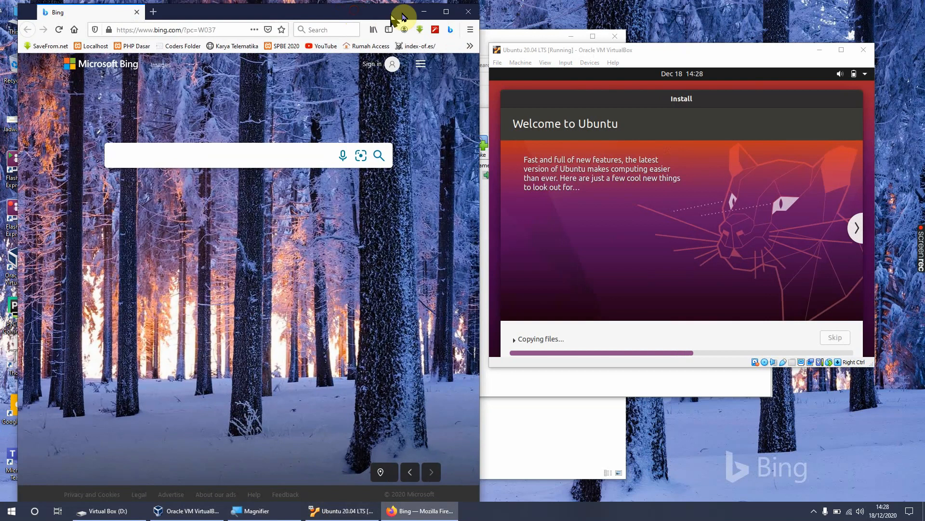
{"action": "left_click_drag", "start_coordinate": [481, 18], "coordinate": [557, 18]}
{"action": "left_click_drag", "start_coordinate": [682, 57], "coordinate": [722, 63]}
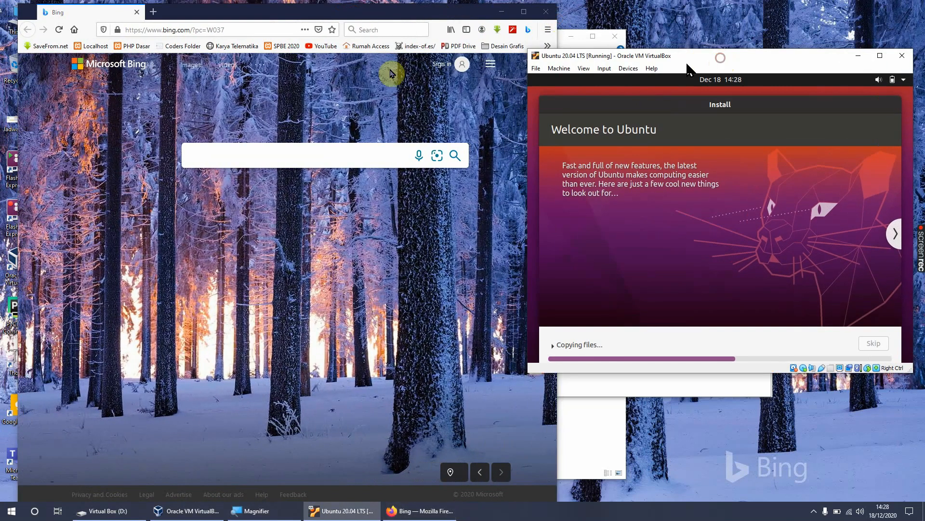
Step: Search Google for distrowatch and open the DistroWatch.com website
{"action": "left_click", "coordinate": [209, 29]}
{"action": "type", "text": "di"}
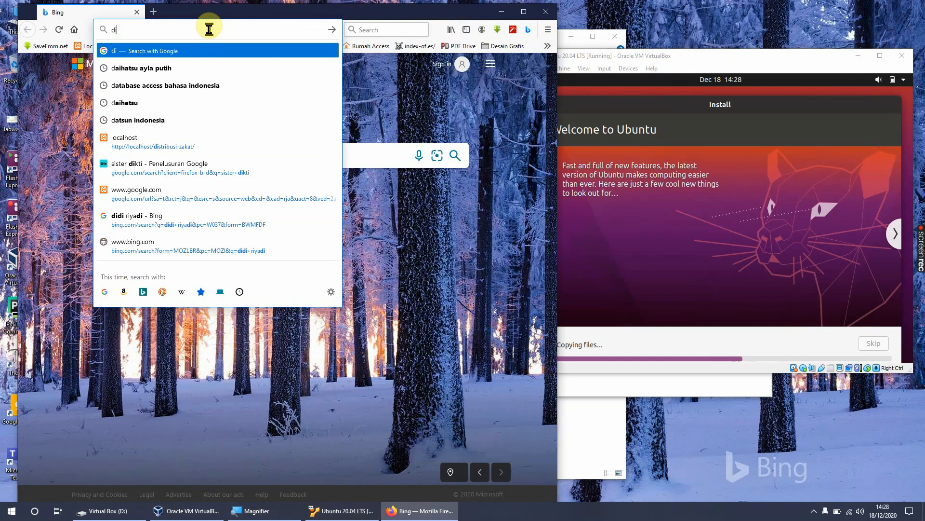
{"action": "type", "text": "strowa"}
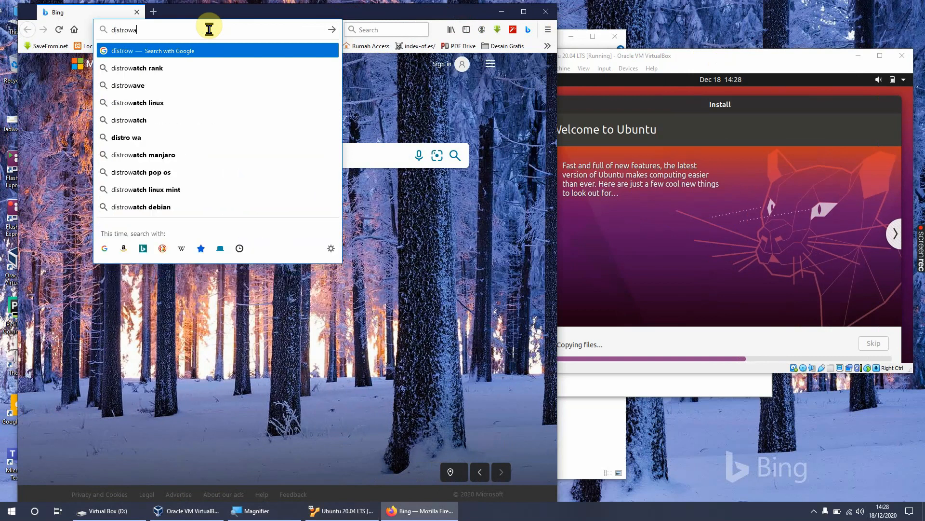
{"action": "type", "text": "t"}
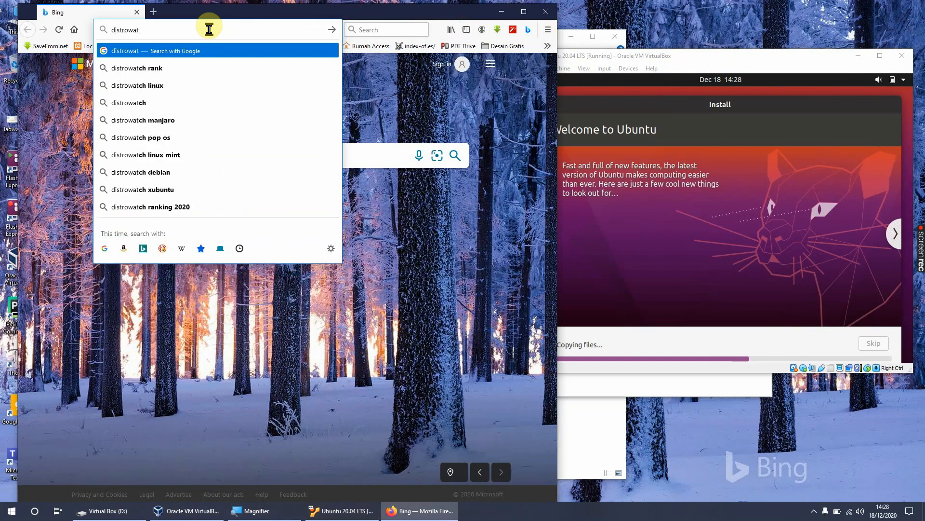
{"action": "left_click", "coordinate": [175, 103]}
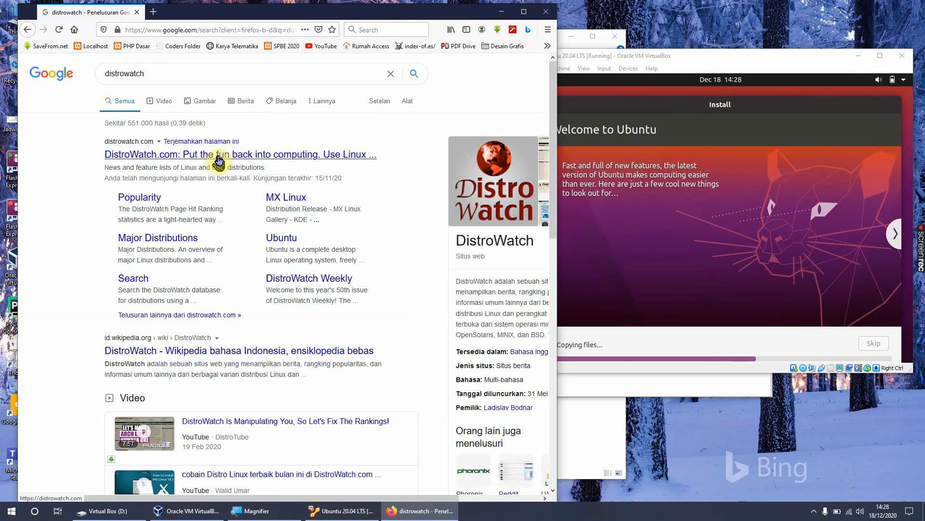
{"action": "left_click", "coordinate": [220, 158]}
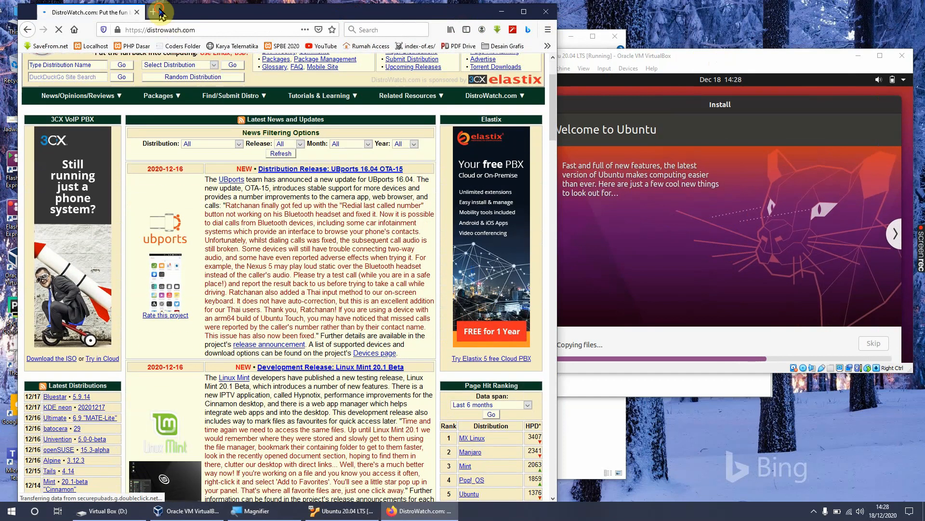
Step: Search for ubuntu in a new browser tab, open ubuntu.com, and accept all trackers
{"action": "left_click", "coordinate": [153, 12]}
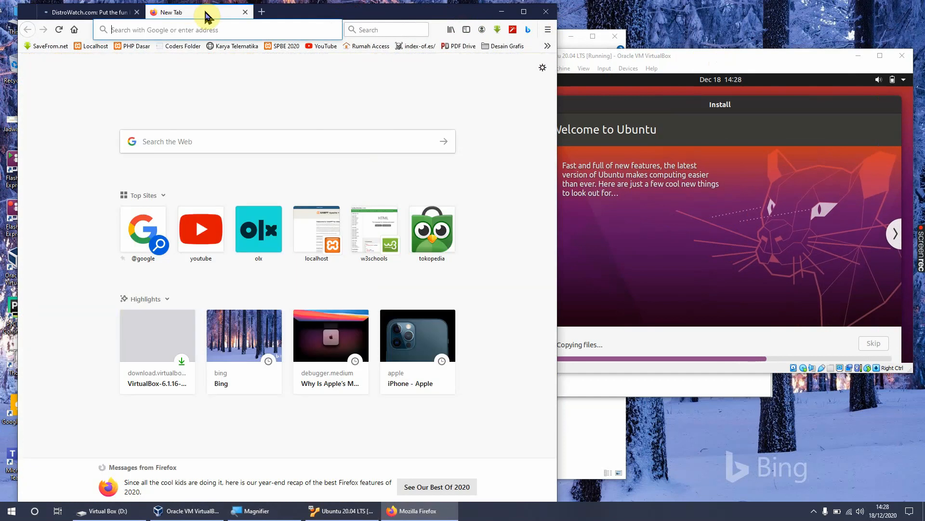
{"action": "type", "text": "ubuntu"}
{"action": "key", "text": "Return"}
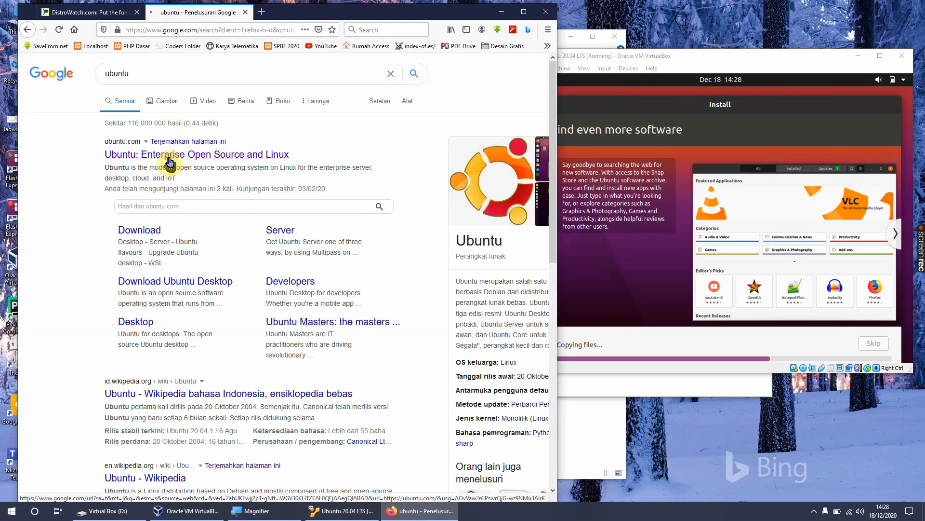
{"action": "left_click", "coordinate": [168, 160]}
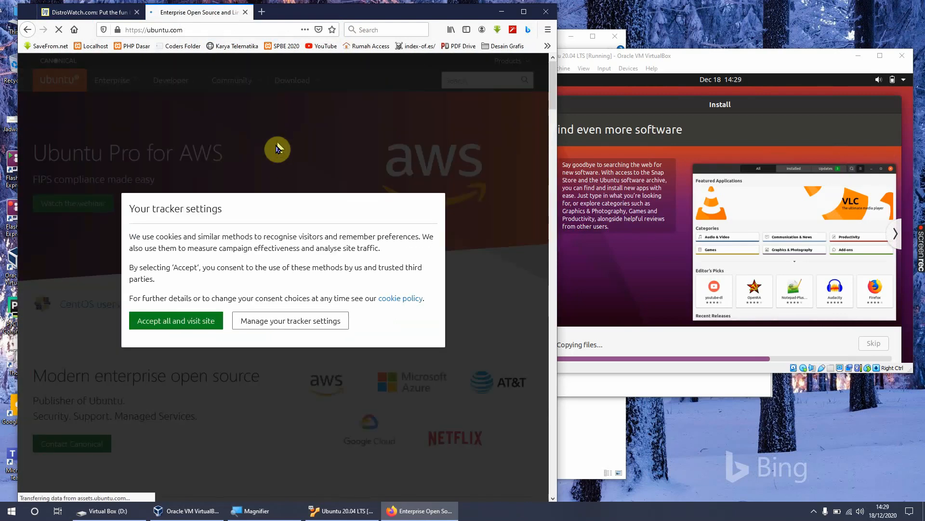
{"action": "left_click", "coordinate": [182, 322]}
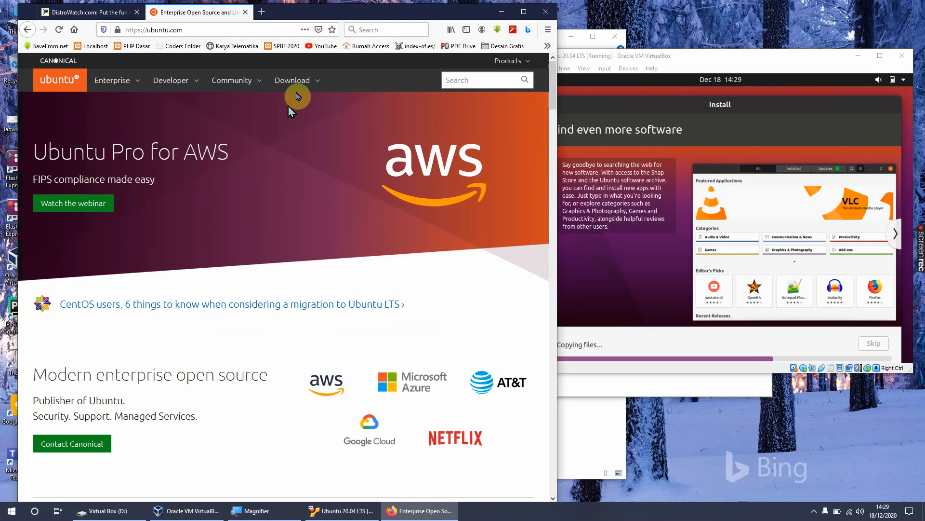
Step: Request the Ubuntu Desktop 20.10 download on ubuntu.com, cancel saving the ISO file, and return to the previous page
{"action": "left_click", "coordinate": [312, 80]}
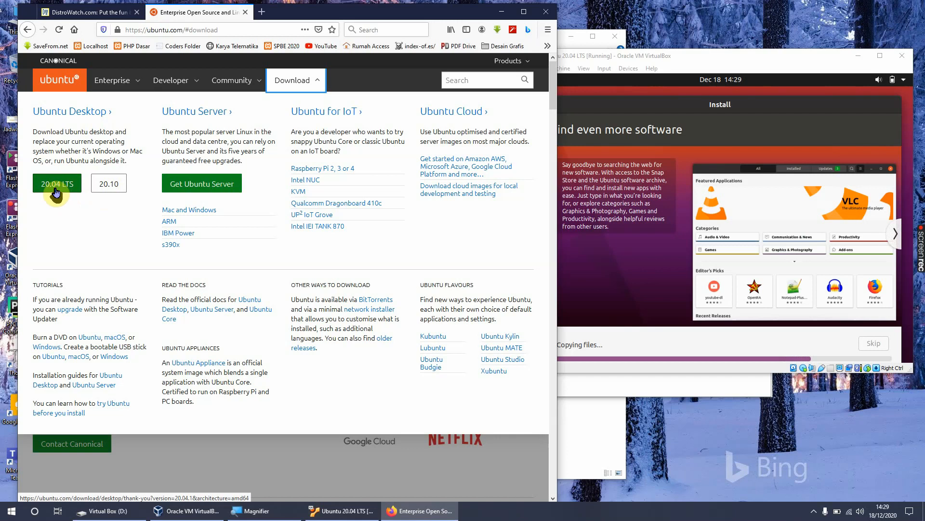
{"action": "left_click", "coordinate": [109, 185]}
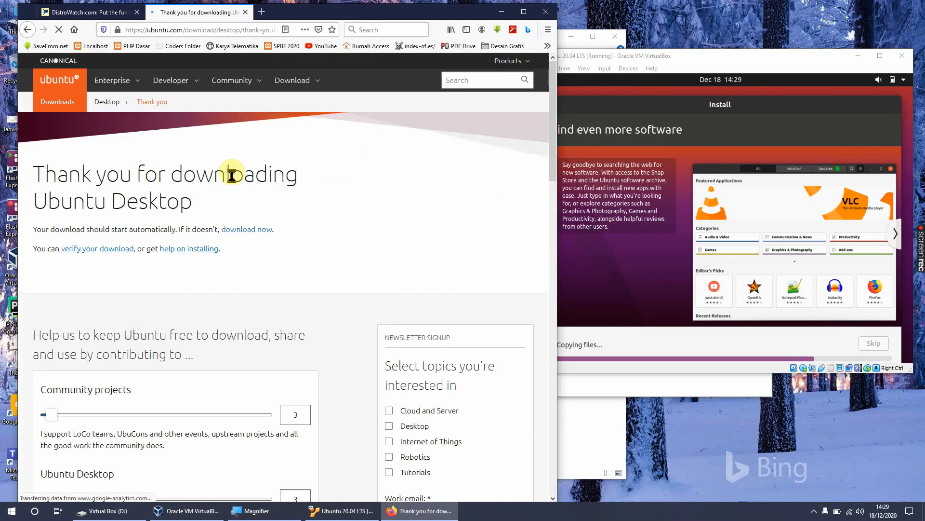
{"action": "scroll", "coordinate": [211, 213], "scroll_direction": "down", "scroll_amount": 3}
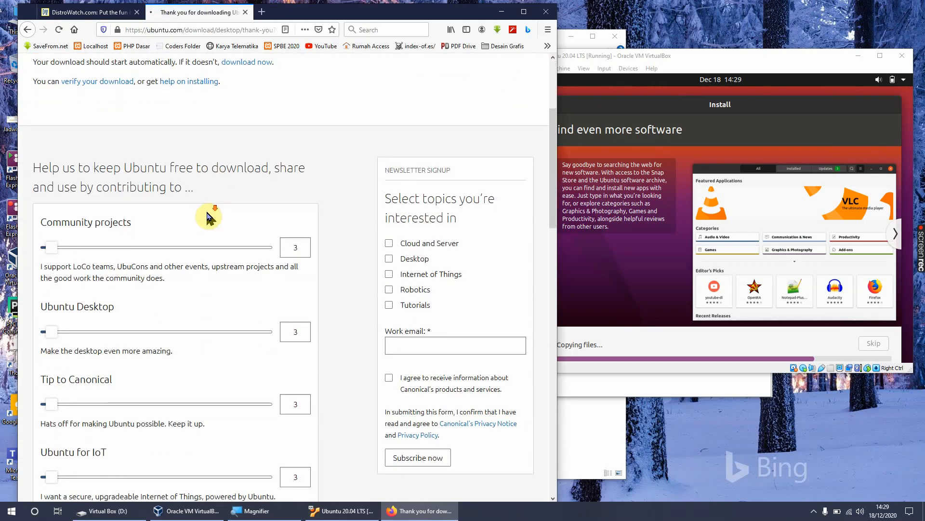
{"action": "scroll", "coordinate": [207, 215], "scroll_direction": "down", "scroll_amount": 5}
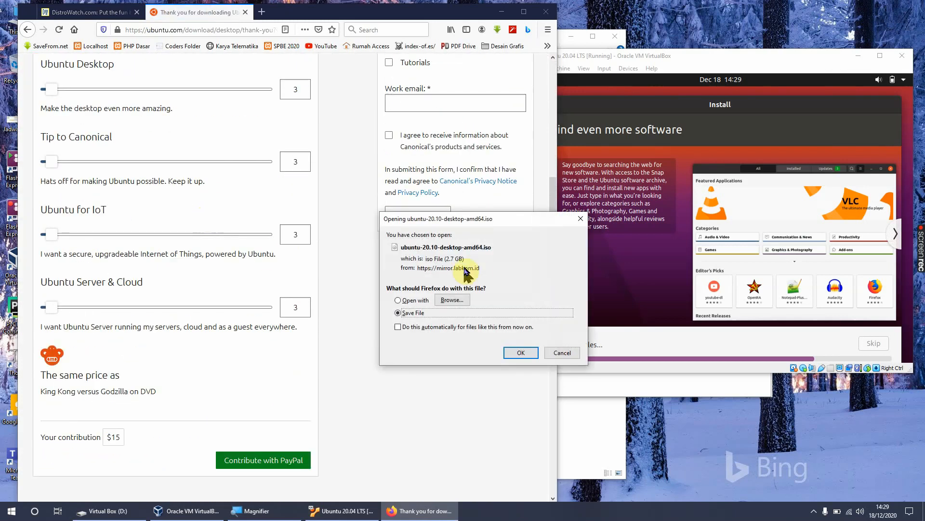
{"action": "left_click", "coordinate": [560, 353]}
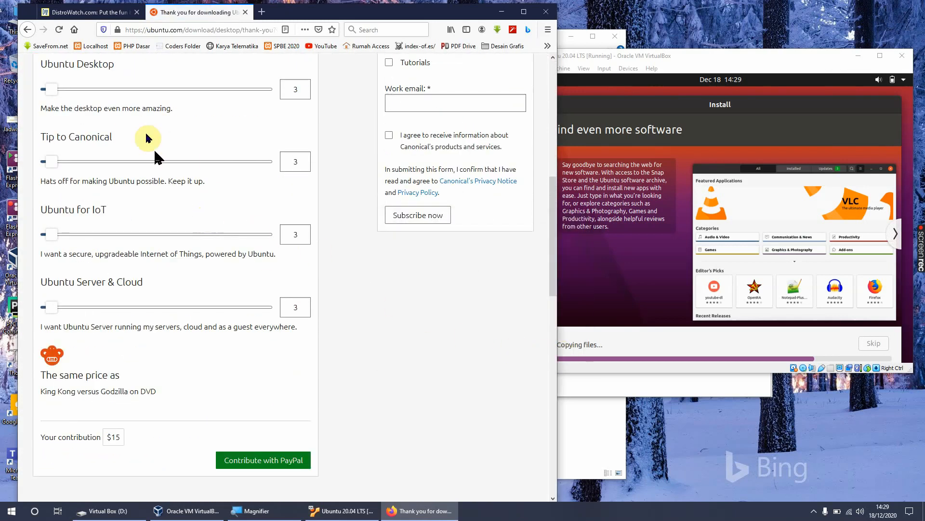
{"action": "scroll", "coordinate": [147, 140], "scroll_direction": "up", "scroll_amount": 1}
{"action": "scroll", "coordinate": [192, 164], "scroll_direction": "down", "scroll_amount": 2}
{"action": "left_click", "coordinate": [28, 30]}
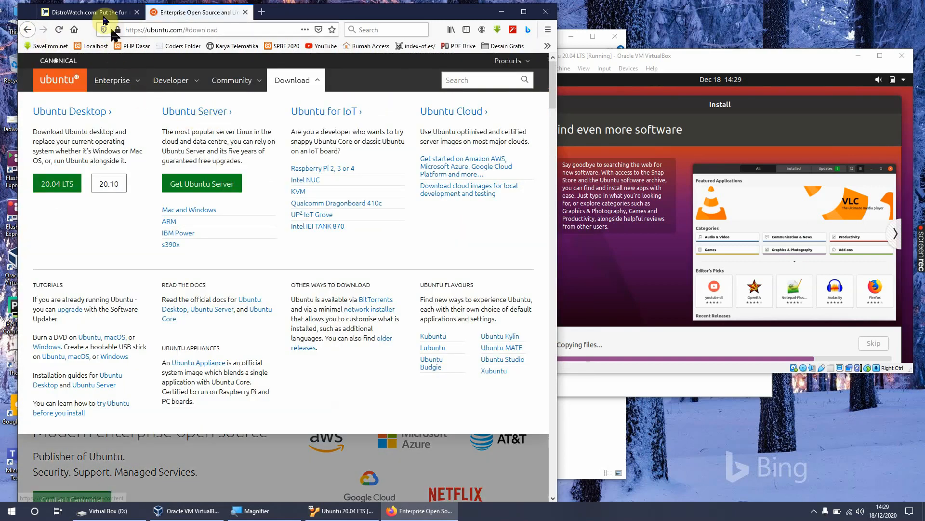
Step: Return to DistroWatch and open the Ubuntu distribution page from the Page Hit Ranking
{"action": "left_click", "coordinate": [104, 14]}
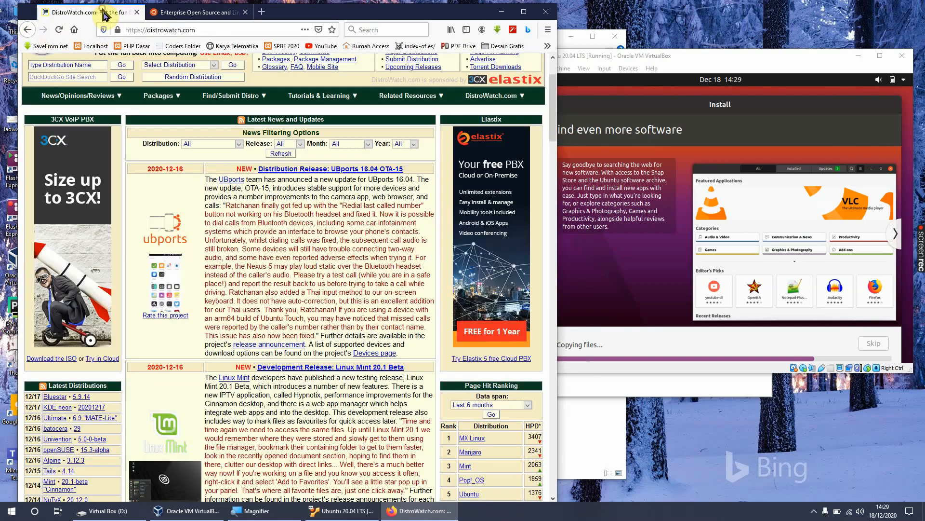
{"action": "scroll", "coordinate": [277, 241], "scroll_direction": "down", "scroll_amount": 3}
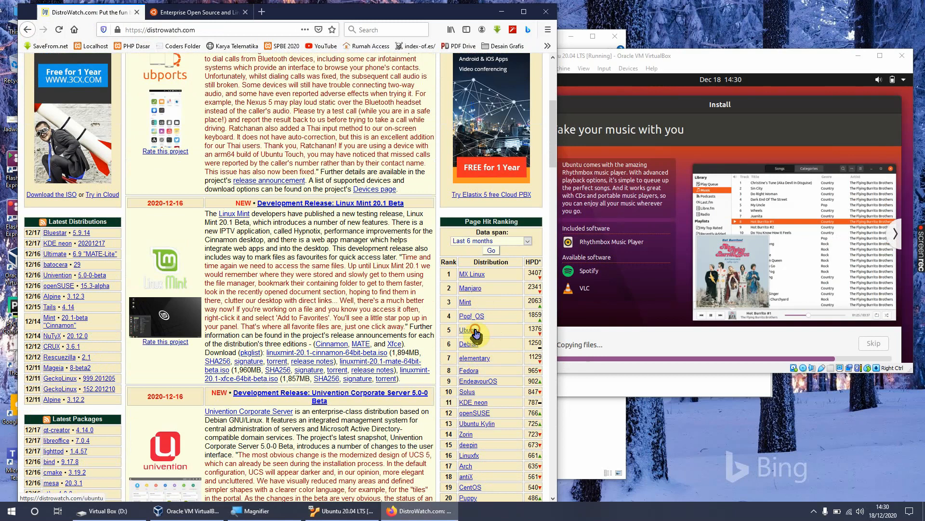
{"action": "left_click", "coordinate": [475, 333]}
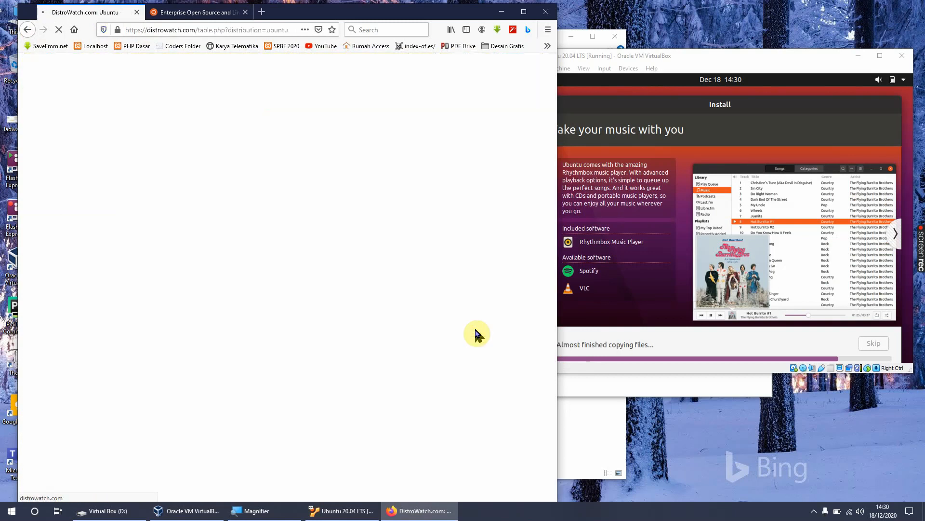
Step: Examine the Ubuntu summary and compare the features and package versions of its releases in the table
{"action": "scroll", "coordinate": [415, 303], "scroll_direction": "down", "scroll_amount": 7}
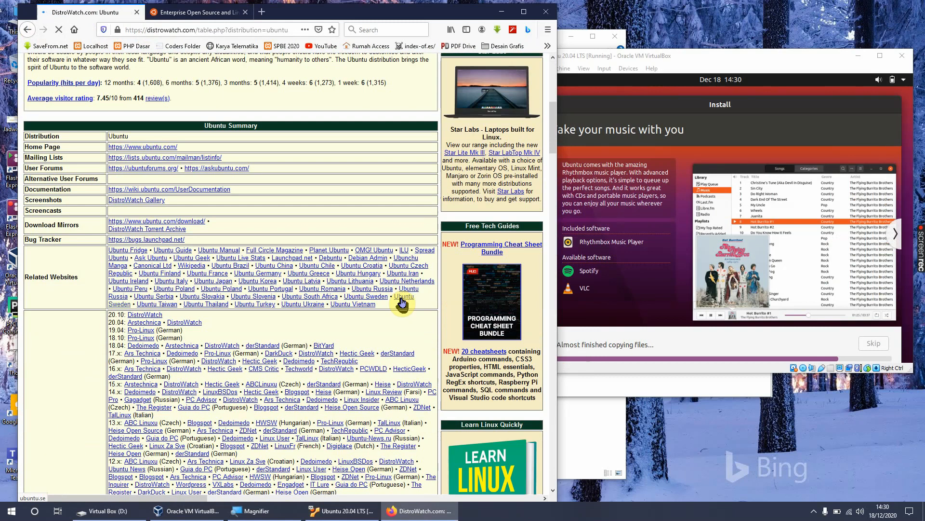
{"action": "scroll", "coordinate": [400, 301], "scroll_direction": "down", "scroll_amount": 12}
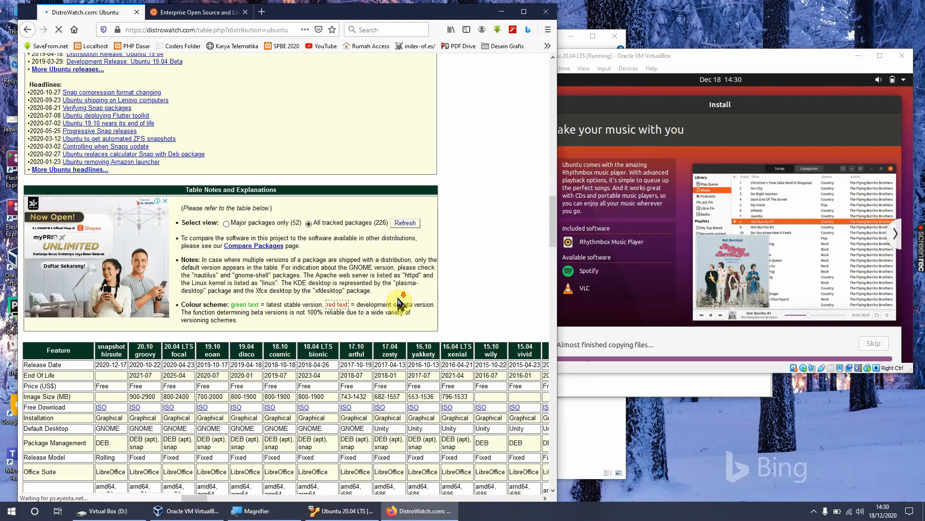
{"action": "scroll", "coordinate": [396, 298], "scroll_direction": "down", "scroll_amount": 3}
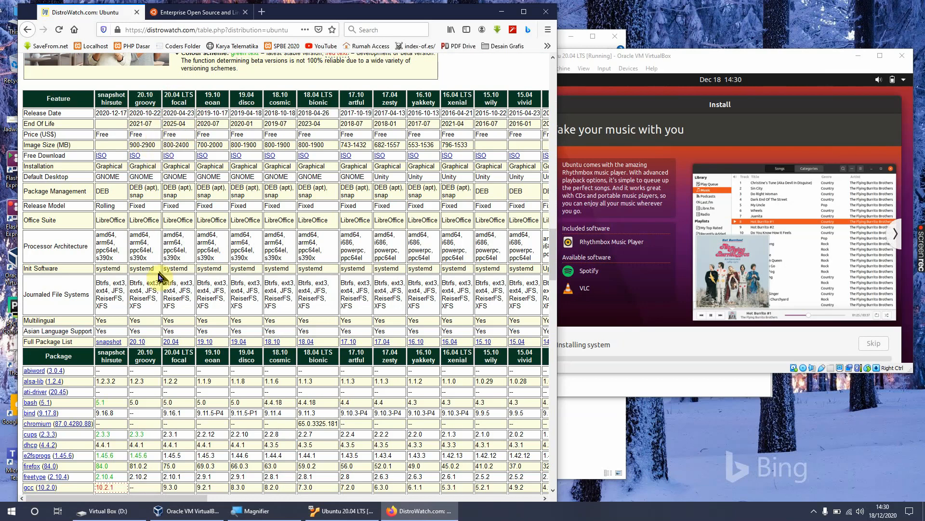
{"action": "scroll", "coordinate": [161, 277], "scroll_direction": "down", "scroll_amount": 5}
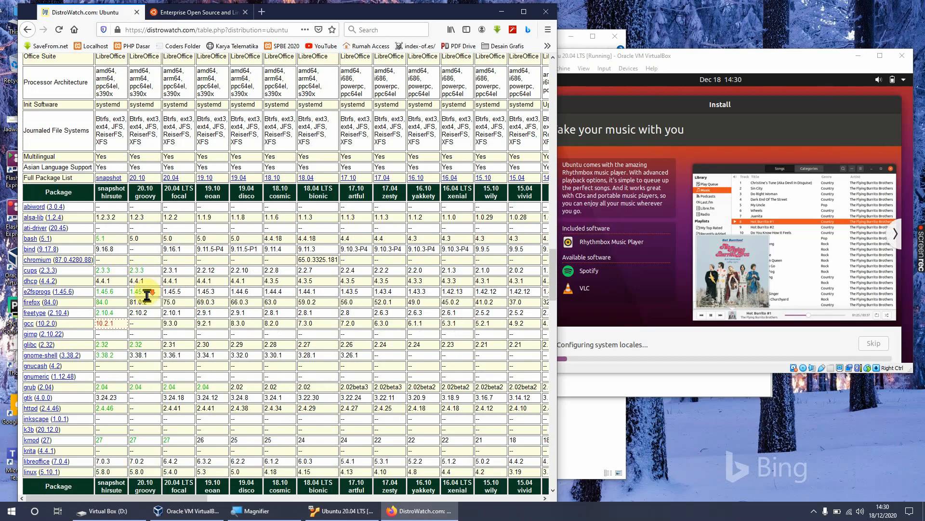
{"action": "scroll", "coordinate": [147, 295], "scroll_direction": "down", "scroll_amount": 1}
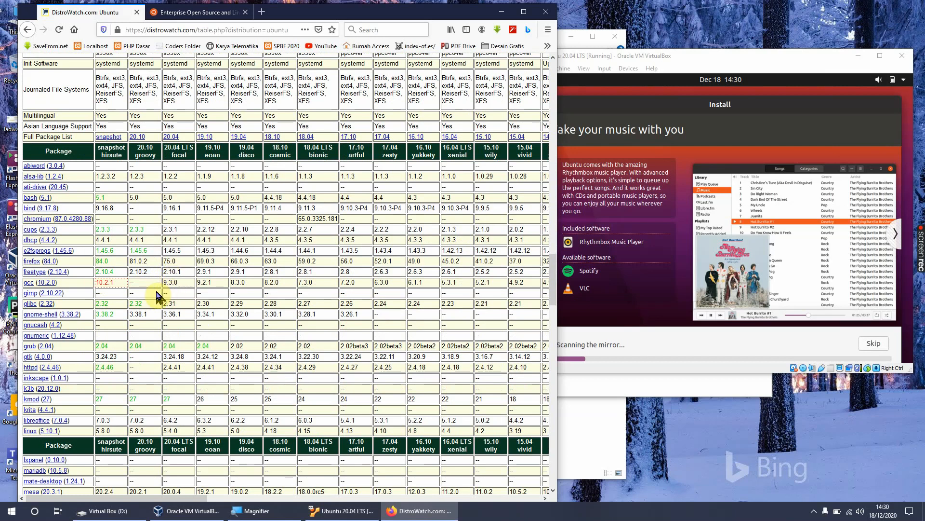
{"action": "scroll", "coordinate": [151, 303], "scroll_direction": "up", "scroll_amount": 5}
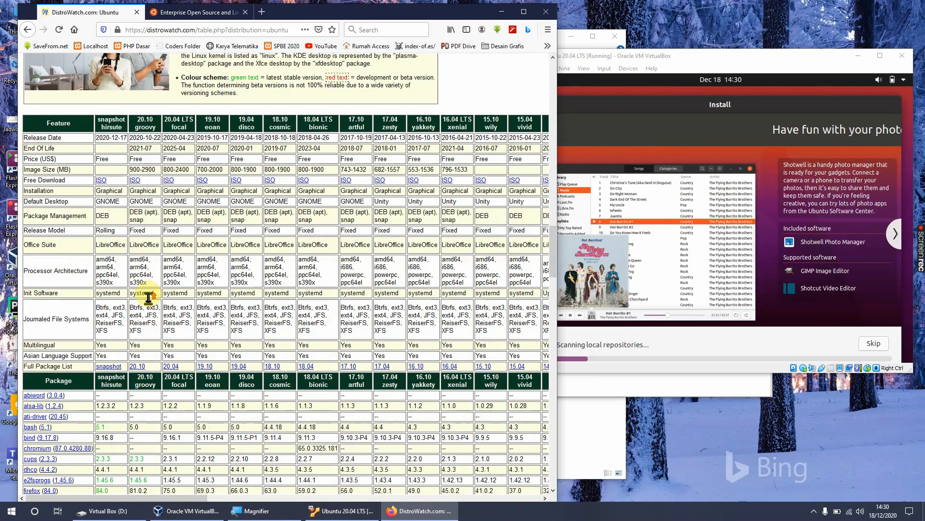
{"action": "scroll", "coordinate": [137, 198], "scroll_direction": "down", "scroll_amount": 5}
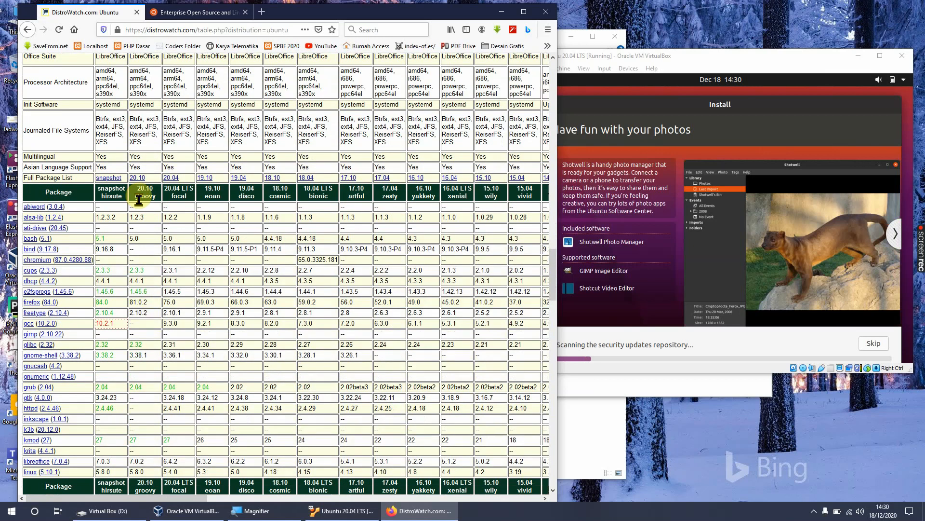
{"action": "scroll", "coordinate": [153, 238], "scroll_direction": "down", "scroll_amount": 1}
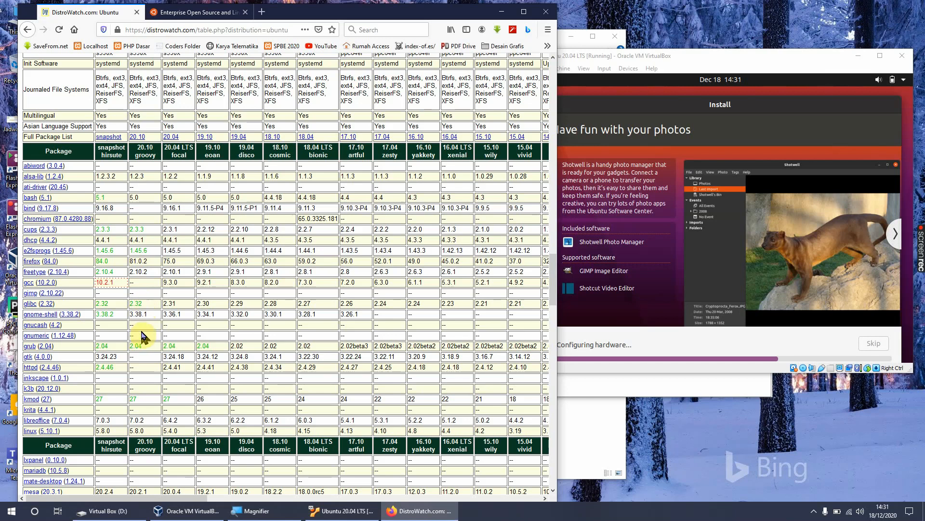
{"action": "scroll", "coordinate": [144, 339], "scroll_direction": "down", "scroll_amount": 4}
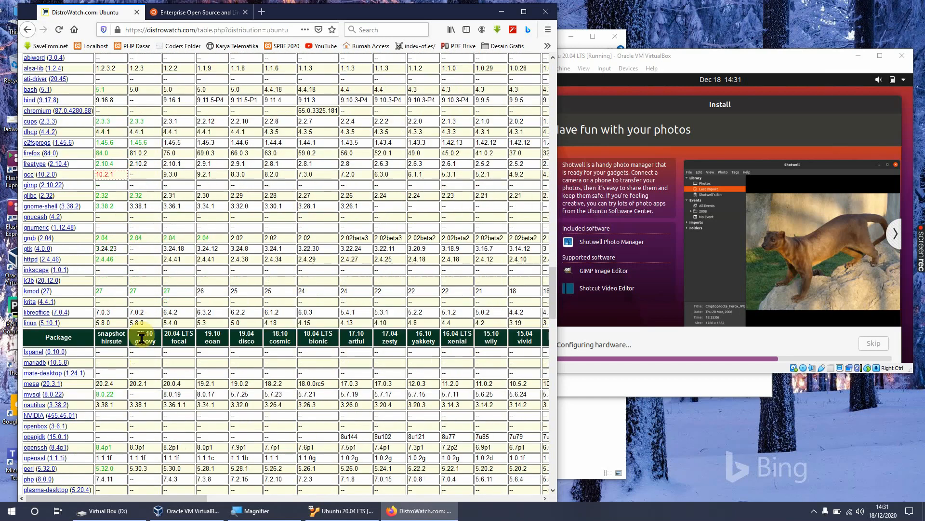
{"action": "scroll", "coordinate": [143, 339], "scroll_direction": "down", "scroll_amount": 6}
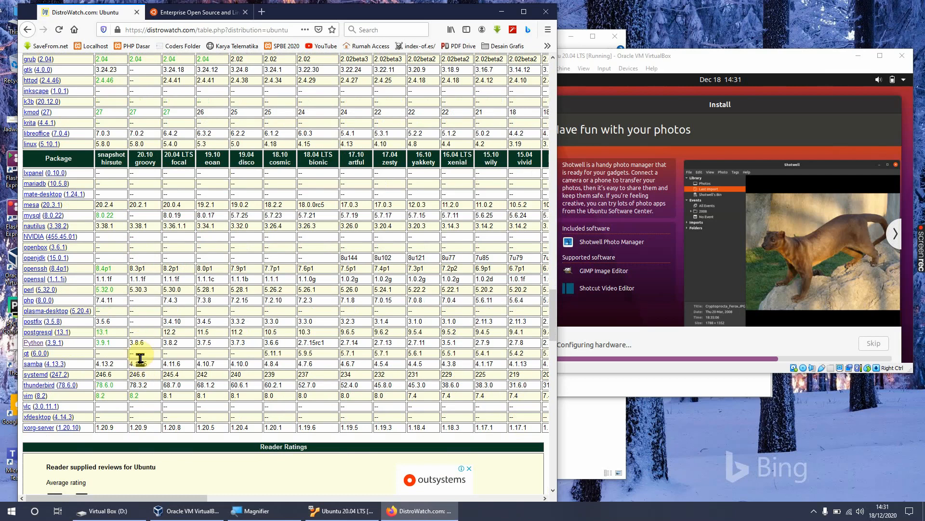
Step: Bring the Ubuntu 20.04 LTS virtual machine window to the front and reposition it to check the installation progress
{"action": "left_click_drag", "start_coordinate": [690, 56], "coordinate": [650, 66]}
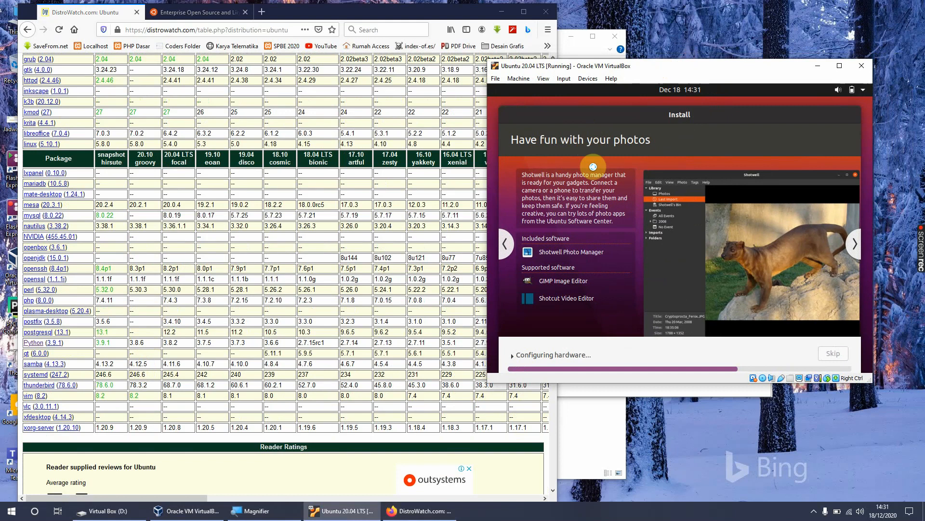
{"action": "left_click_drag", "start_coordinate": [705, 68], "coordinate": [716, 83]}
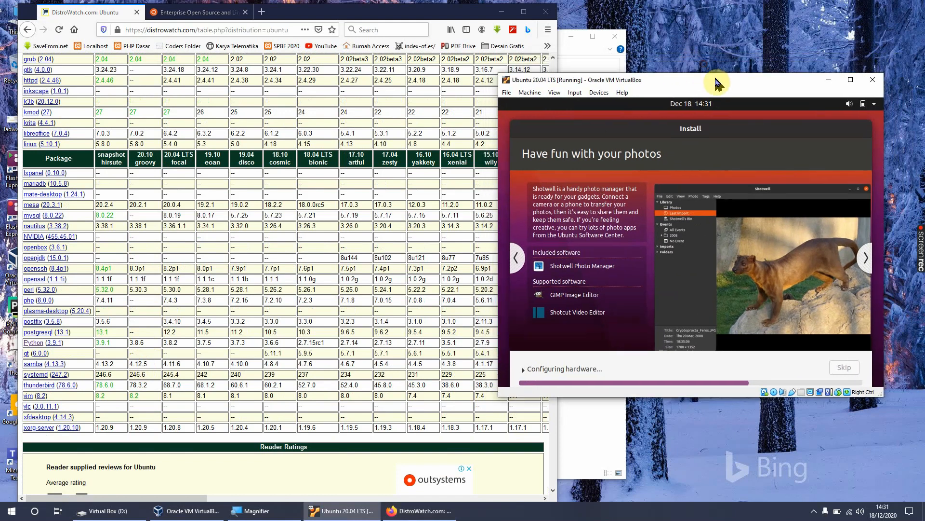
Step: Search for omg ubuntu in a new browser tab, open the OMG! Ubuntu! site, and skim its latest posts
{"action": "left_click", "coordinate": [262, 11]}
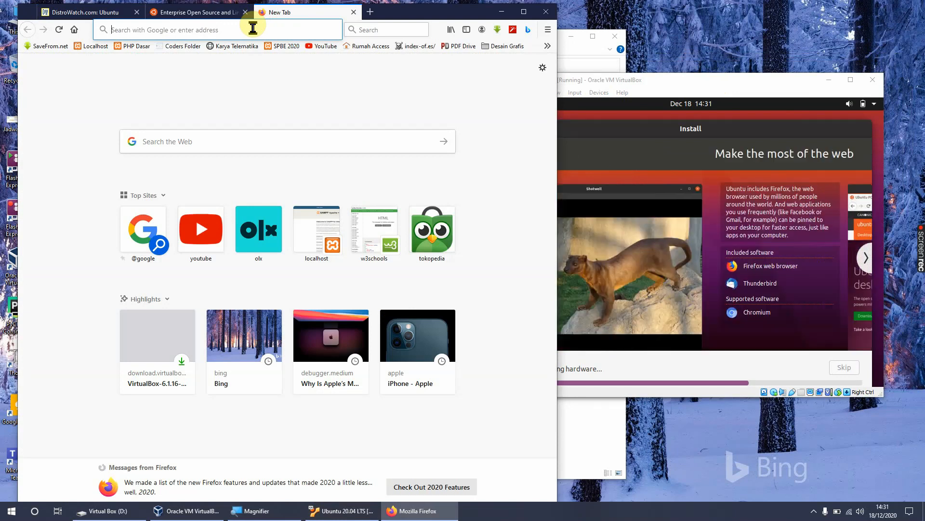
{"action": "type", "text": "omg "}
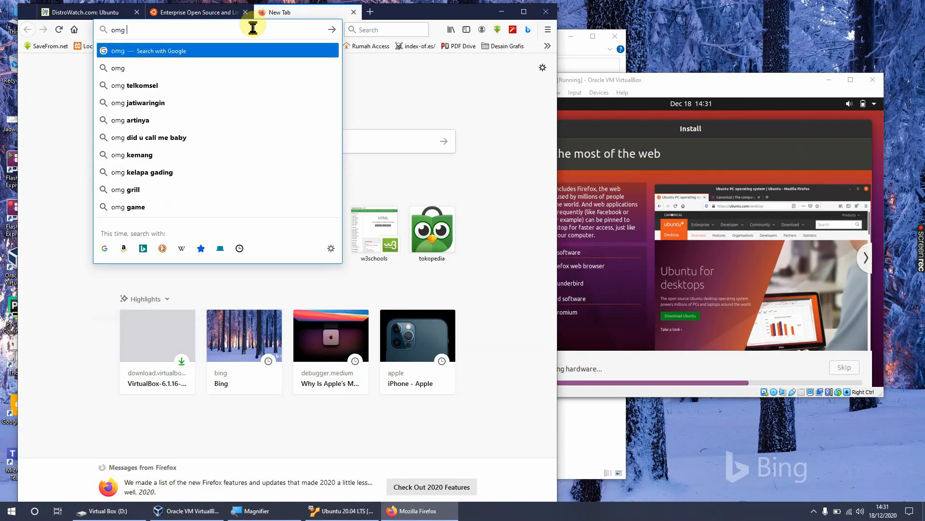
{"action": "type", "text": "ubuntu"}
{"action": "key", "text": "Return"}
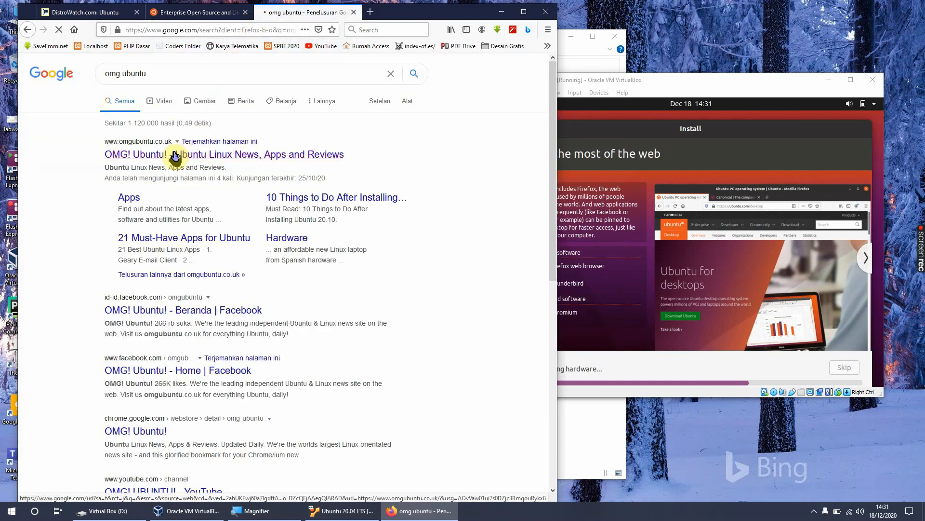
{"action": "left_click", "coordinate": [175, 155]}
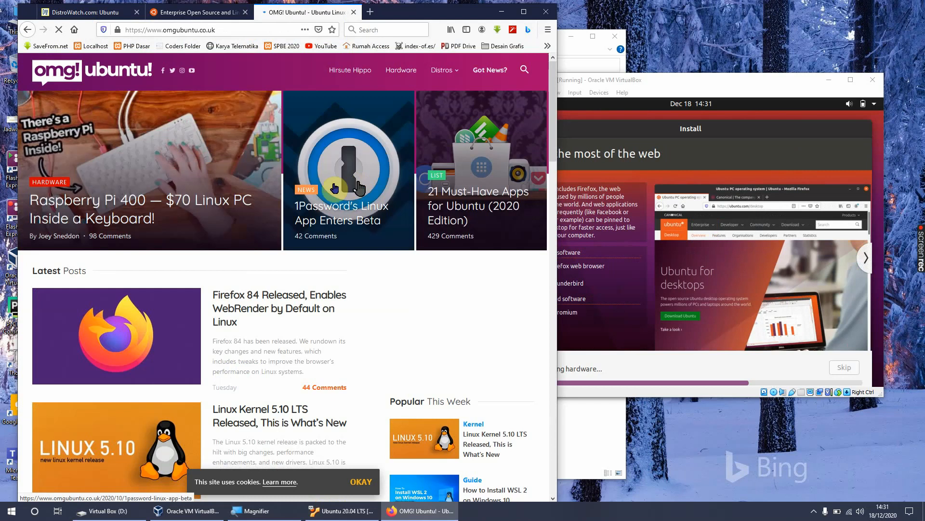
{"action": "scroll", "coordinate": [272, 249], "scroll_direction": "down", "scroll_amount": 3}
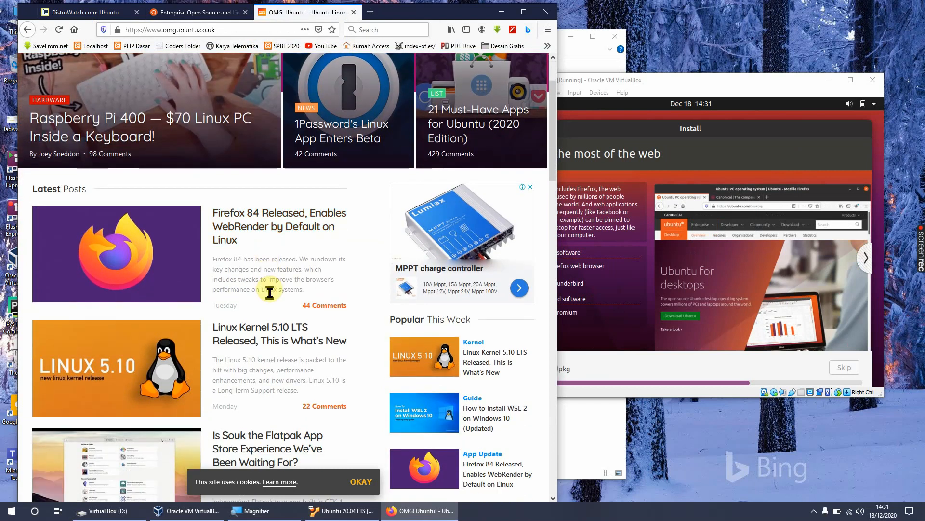
{"action": "scroll", "coordinate": [270, 292], "scroll_direction": "down", "scroll_amount": 2}
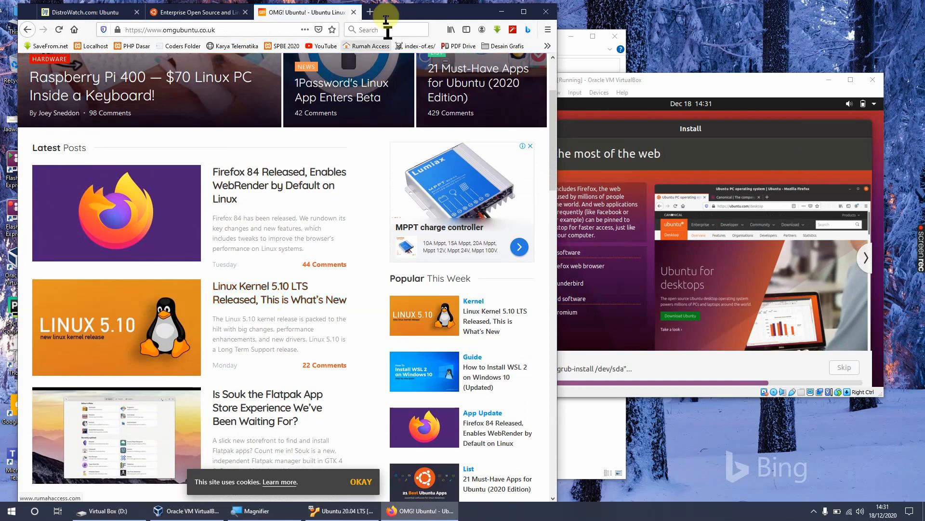
Step: Search for tutorial ubuntu bahasa indonesia in a new tab and open the belajarlinux.org result in a separate tab
{"action": "left_click", "coordinate": [370, 12]}
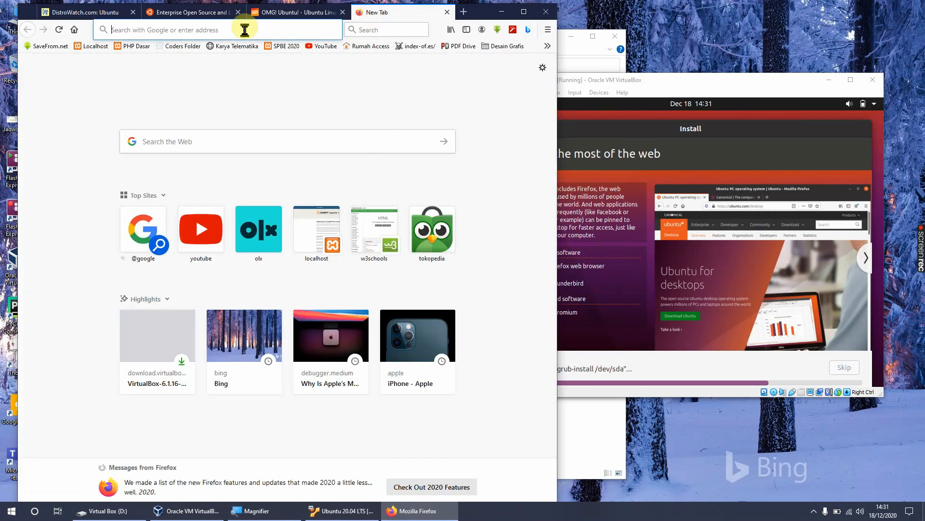
{"action": "type", "text": "tuto"}
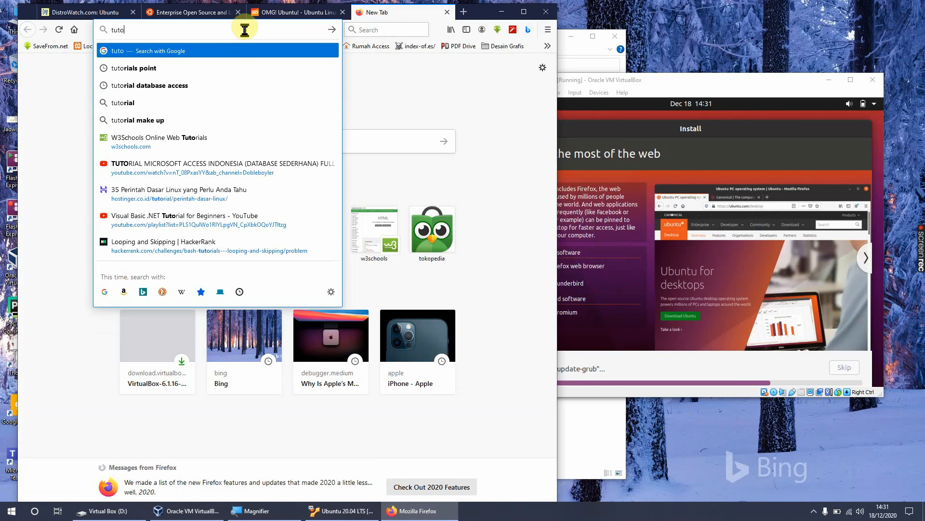
{"action": "type", "text": "rial ub"}
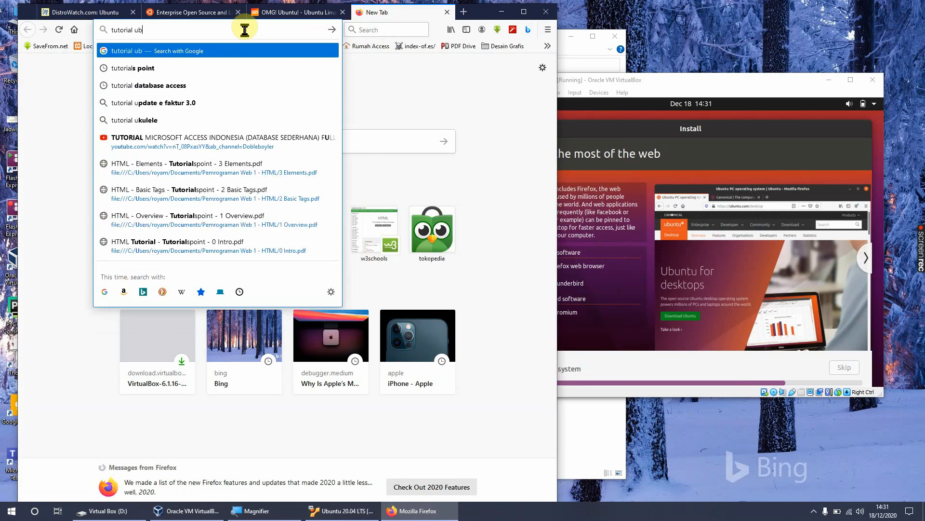
{"action": "type", "text": "untu bahasa"}
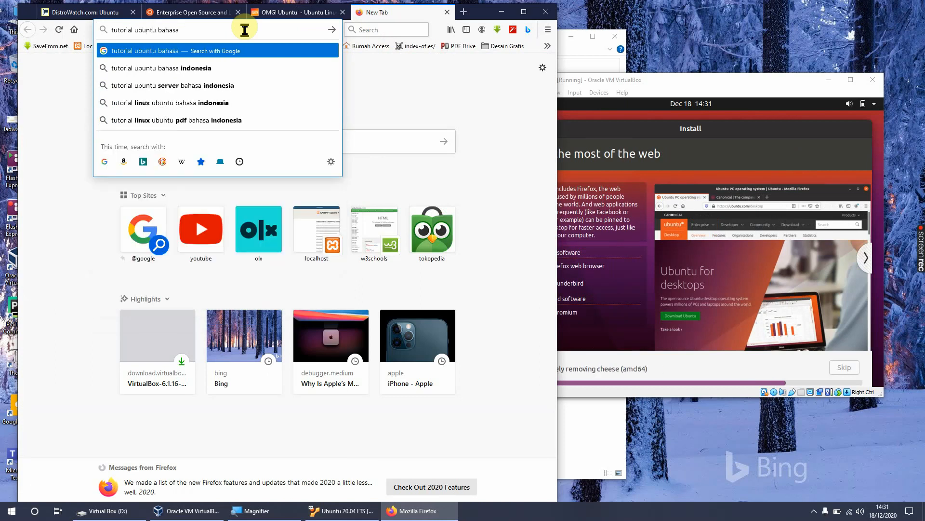
{"action": "left_click", "coordinate": [212, 67]}
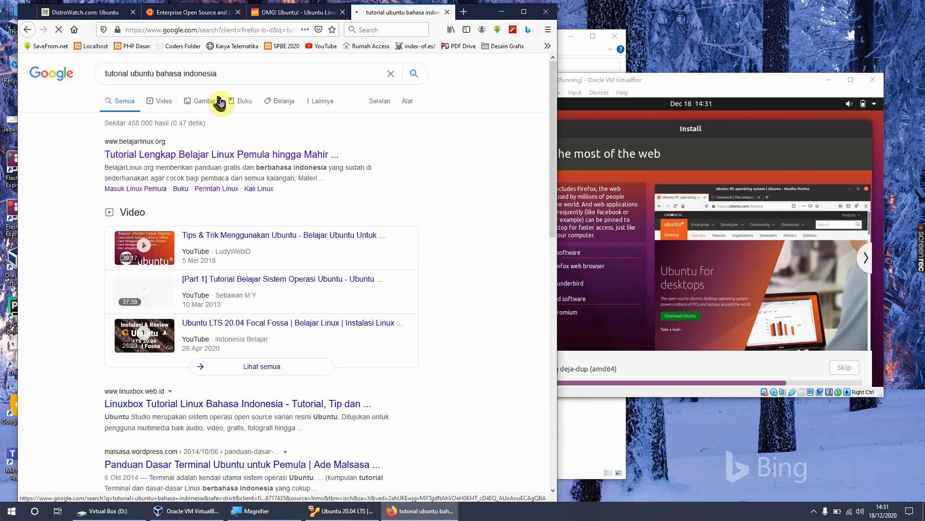
{"action": "middle_click", "coordinate": [214, 156]}
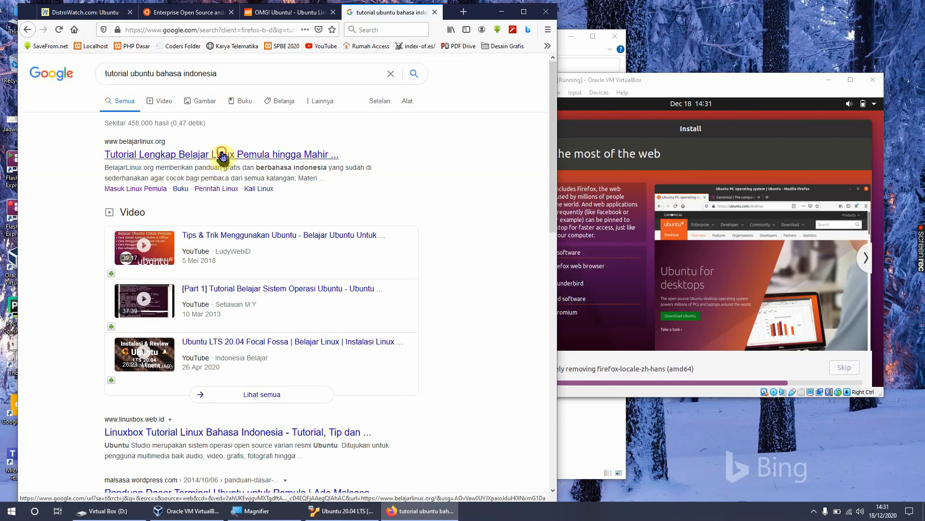
{"action": "scroll", "coordinate": [366, 180], "scroll_direction": "down", "scroll_amount": 3}
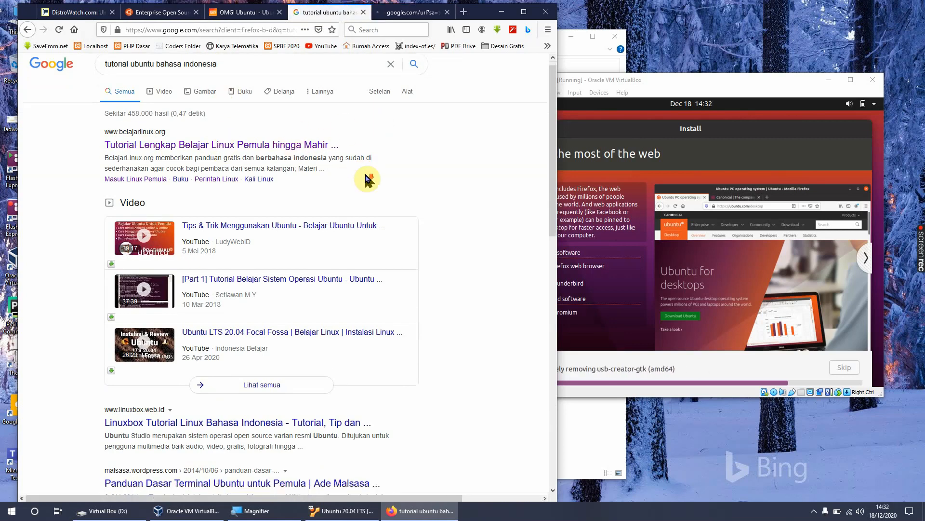
{"action": "left_click", "coordinate": [403, 12]}
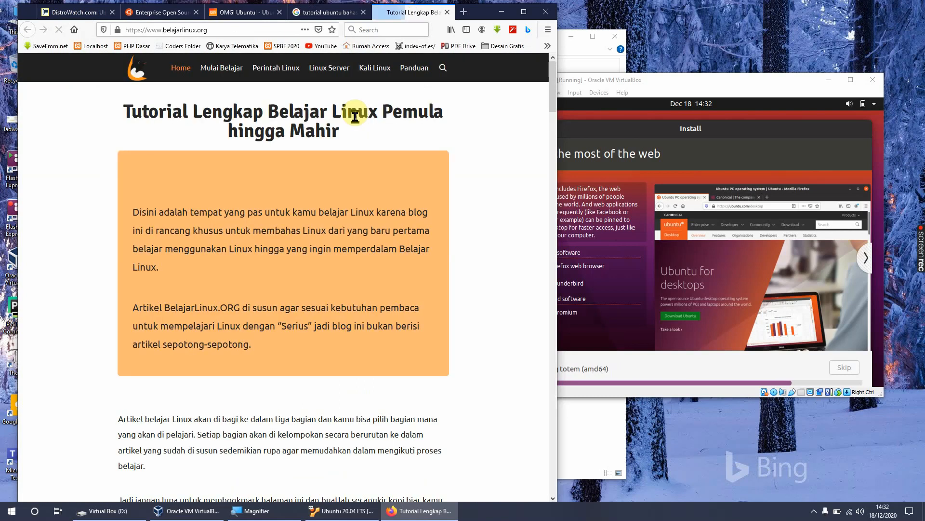
Step: Skim the belajarlinux.org home page, then open its Mulai Belajar page and dismiss the advertisement
{"action": "scroll", "coordinate": [188, 143], "scroll_direction": "down", "scroll_amount": 10}
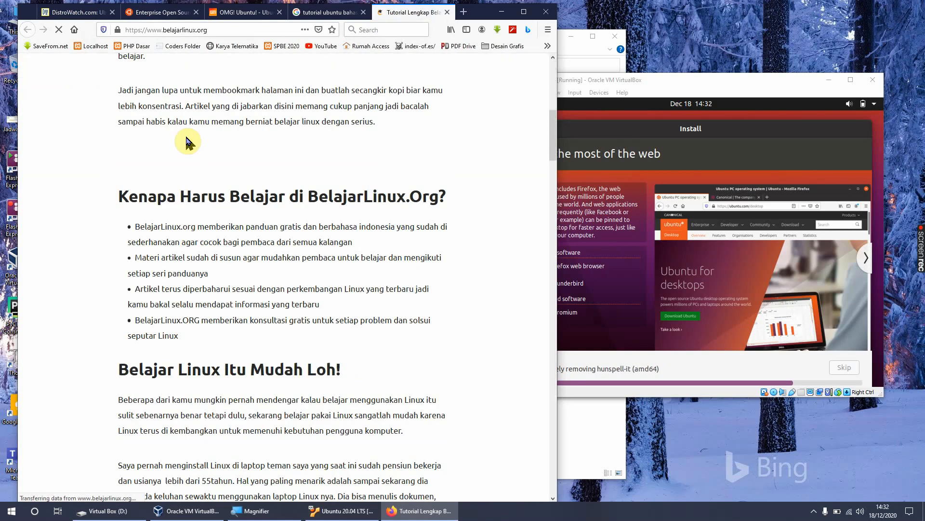
{"action": "scroll", "coordinate": [188, 142], "scroll_direction": "down", "scroll_amount": 9}
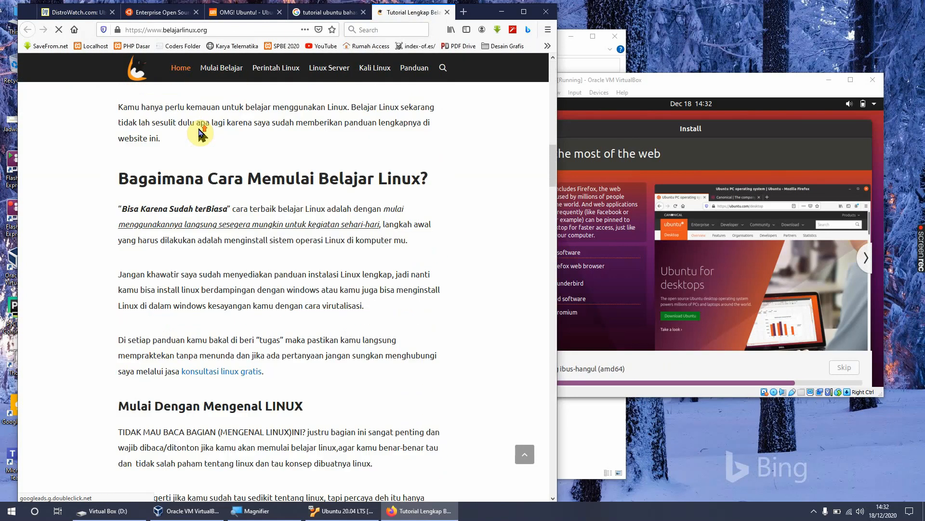
{"action": "scroll", "coordinate": [199, 126], "scroll_direction": "down", "scroll_amount": 3}
{"action": "left_click", "coordinate": [223, 70]}
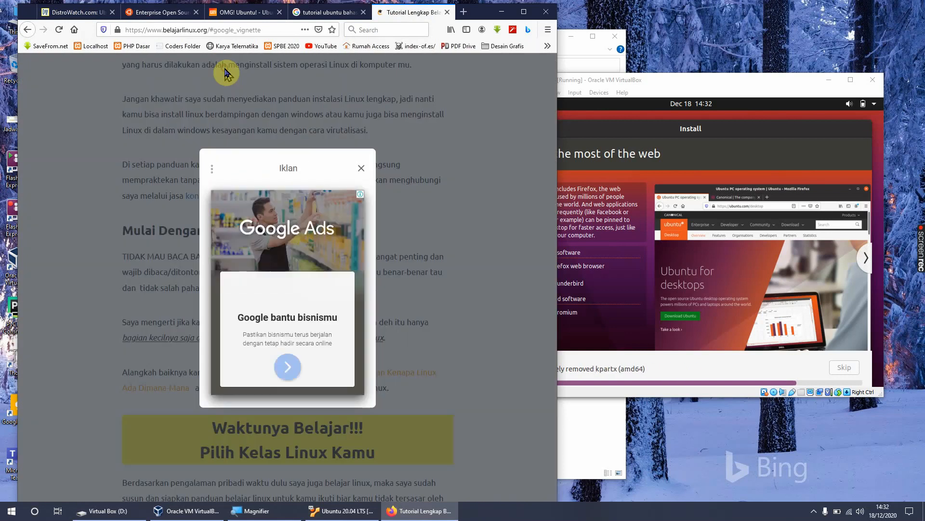
{"action": "left_click", "coordinate": [361, 169]}
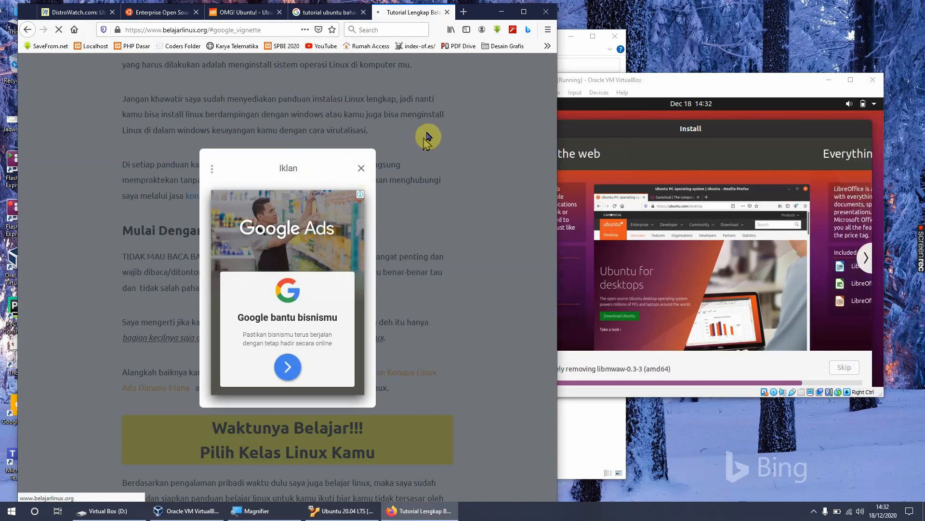
Step: Move the virtual machine window farther from the browser and skim the Belajar Linux untuk Pemula guide
{"action": "left_click_drag", "start_coordinate": [678, 84], "coordinate": [713, 94]}
{"action": "scroll", "coordinate": [430, 187], "scroll_direction": "down", "scroll_amount": 10}
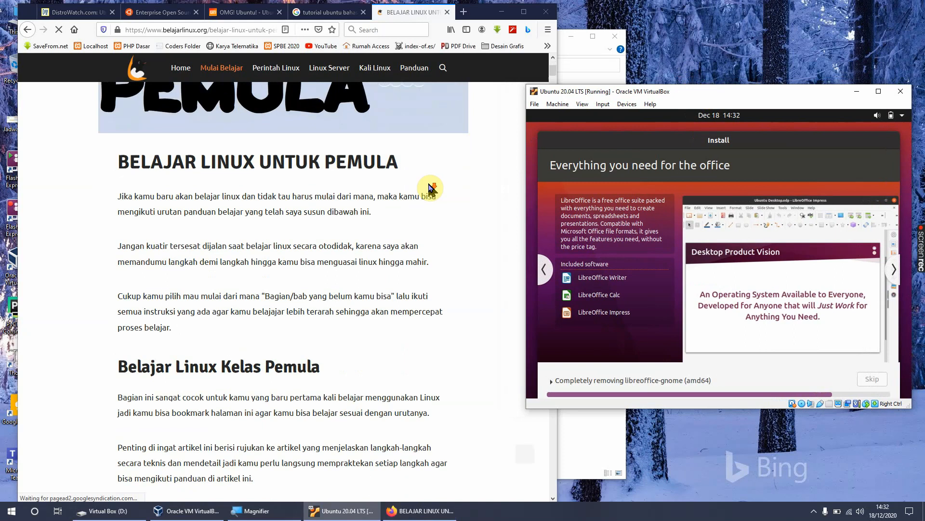
{"action": "scroll", "coordinate": [430, 188], "scroll_direction": "down", "scroll_amount": 15}
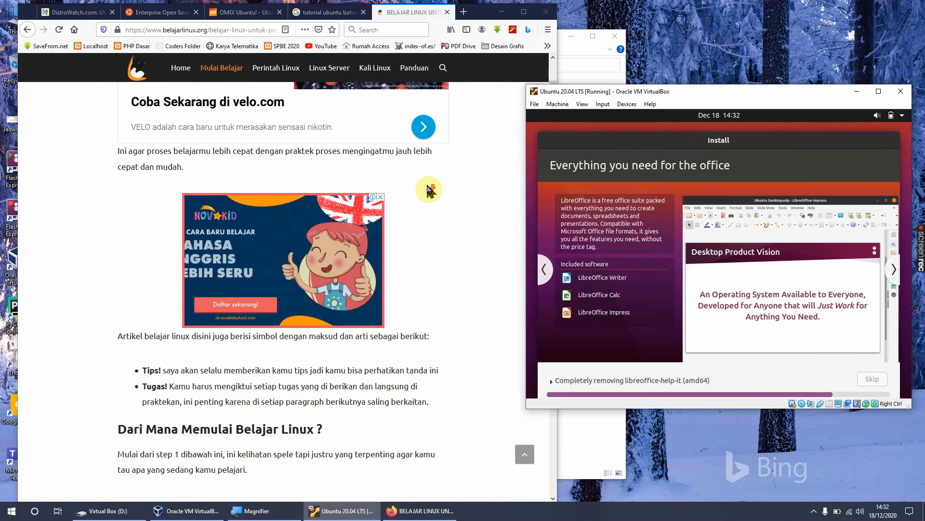
{"action": "scroll", "coordinate": [430, 188], "scroll_direction": "down", "scroll_amount": 7}
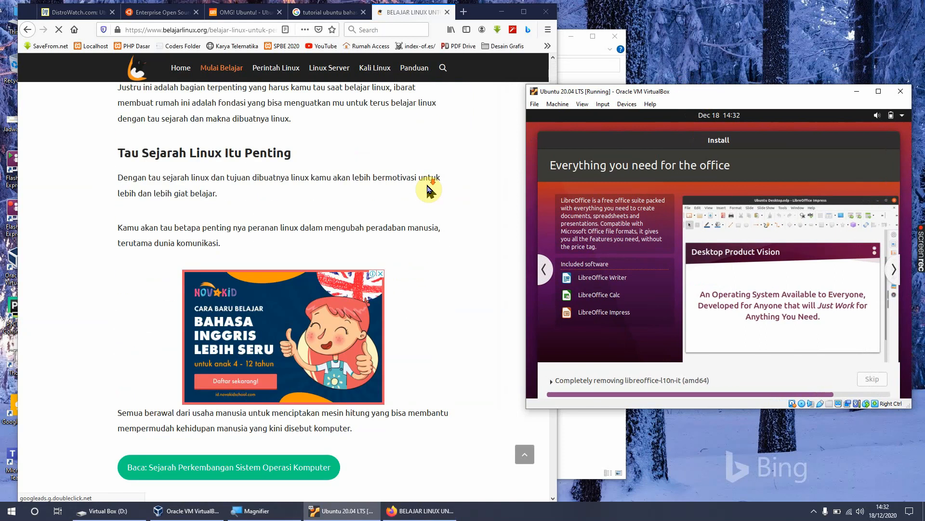
Step: Open the Perintah Linux page, skim its basic command and terminal sections, and check the Ubuntu installation in the virtual machine
{"action": "left_click", "coordinate": [266, 70]}
{"action": "scroll", "coordinate": [405, 190], "scroll_direction": "down", "scroll_amount": 11}
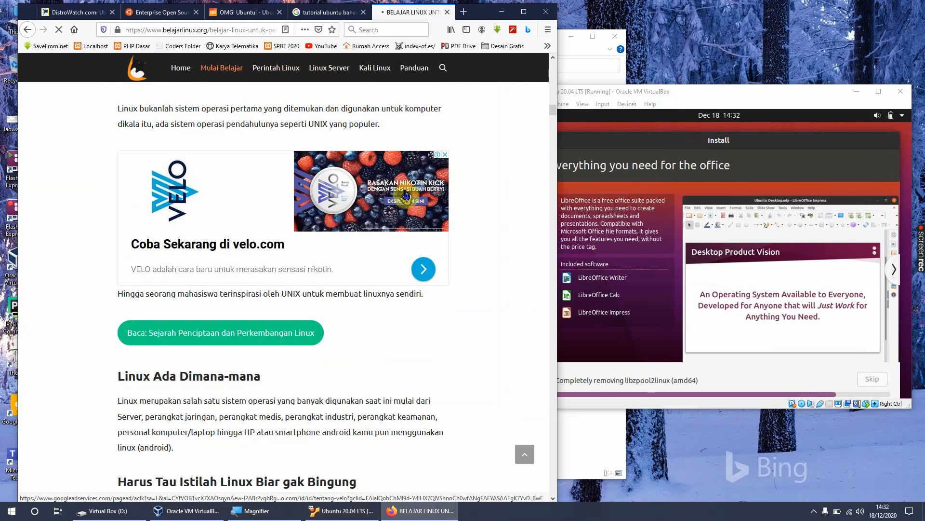
{"action": "scroll", "coordinate": [405, 190], "scroll_direction": "down", "scroll_amount": 3}
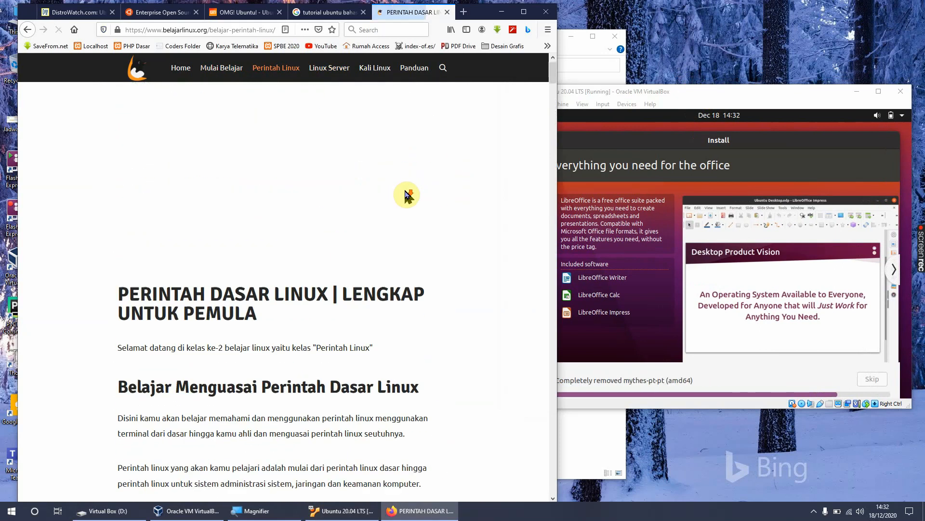
{"action": "scroll", "coordinate": [406, 192], "scroll_direction": "down", "scroll_amount": 6}
{"action": "scroll", "coordinate": [406, 195], "scroll_direction": "down", "scroll_amount": 10}
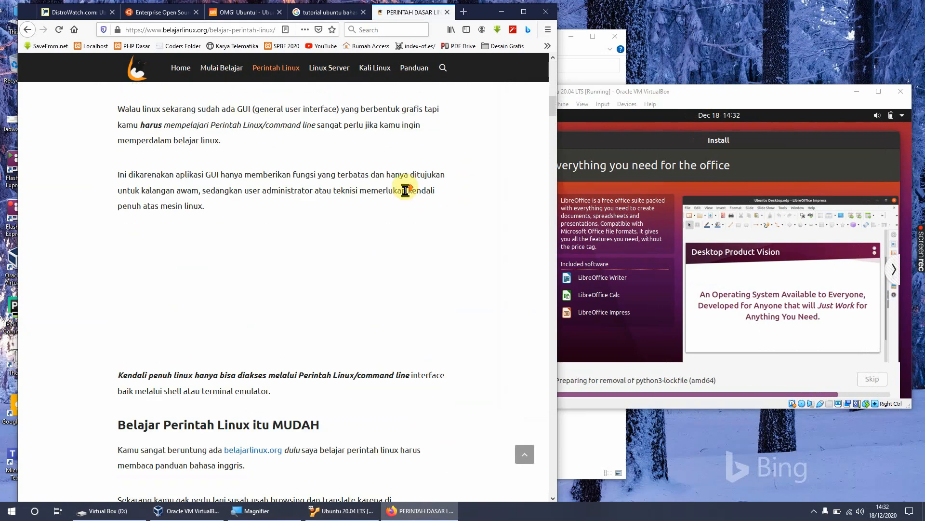
{"action": "scroll", "coordinate": [406, 195], "scroll_direction": "down", "scroll_amount": 4}
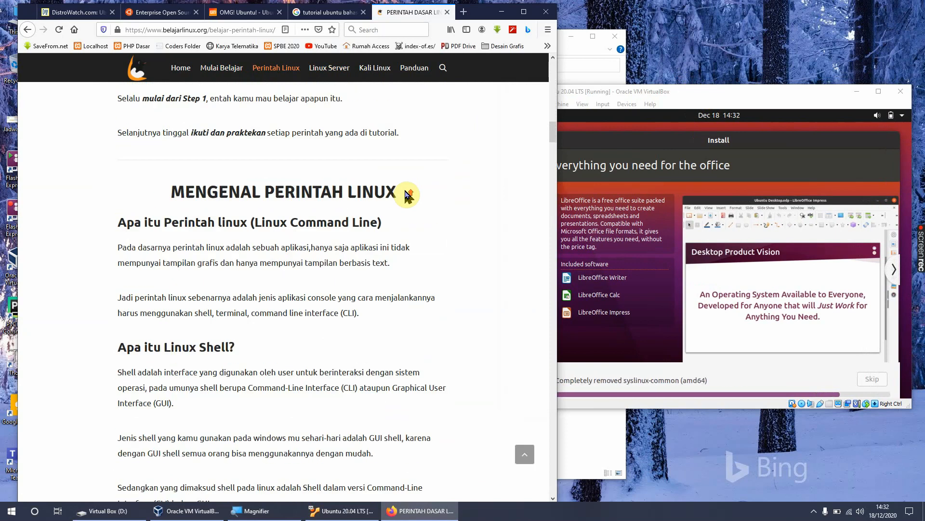
{"action": "scroll", "coordinate": [407, 195], "scroll_direction": "down", "scroll_amount": 5}
{"action": "scroll", "coordinate": [407, 195], "scroll_direction": "down", "scroll_amount": 15}
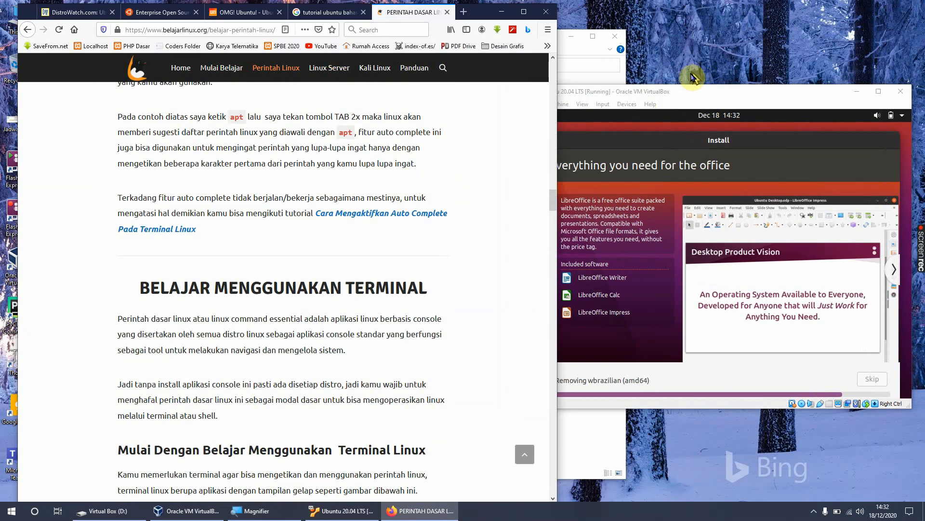
{"action": "left_click", "coordinate": [680, 99]}
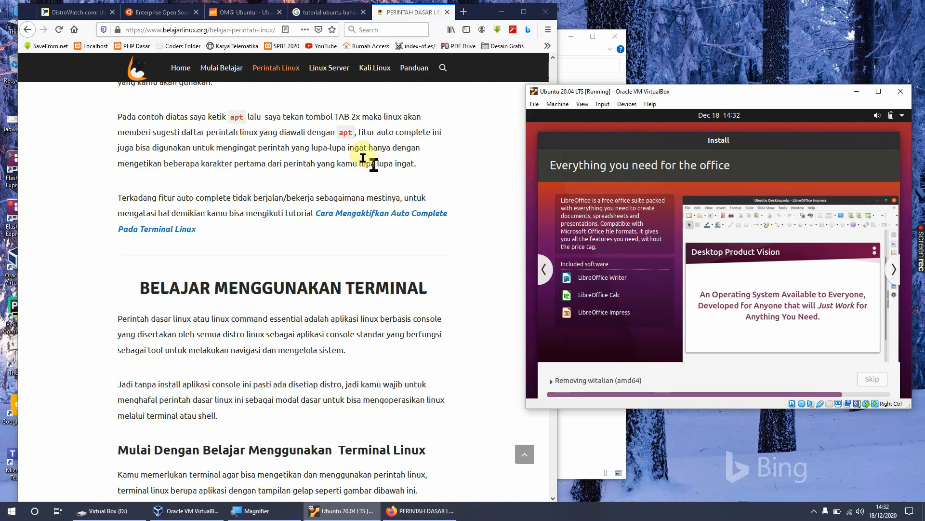
Step: Open and skim the Linux Server and Kali Linux pages, and return to the virtual machine to check the installation
{"action": "left_click", "coordinate": [331, 69]}
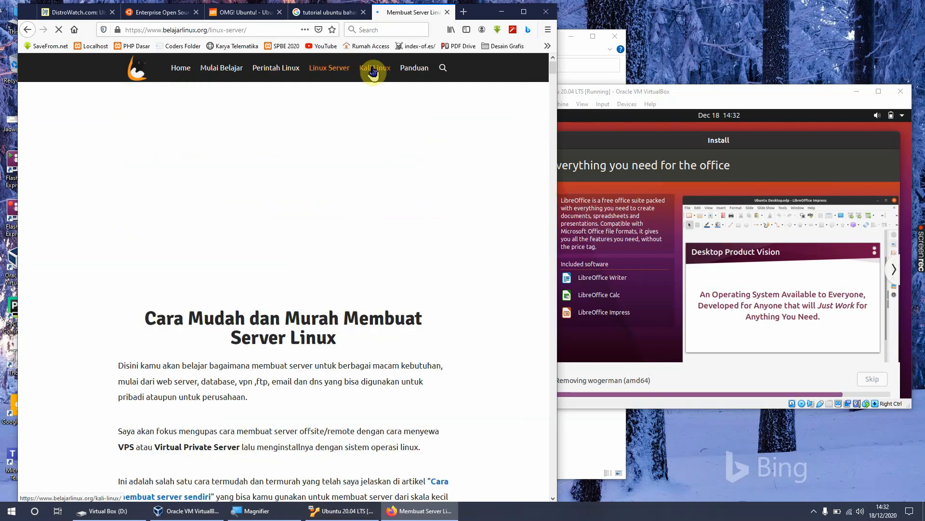
{"action": "scroll", "coordinate": [366, 159], "scroll_direction": "down", "scroll_amount": 5}
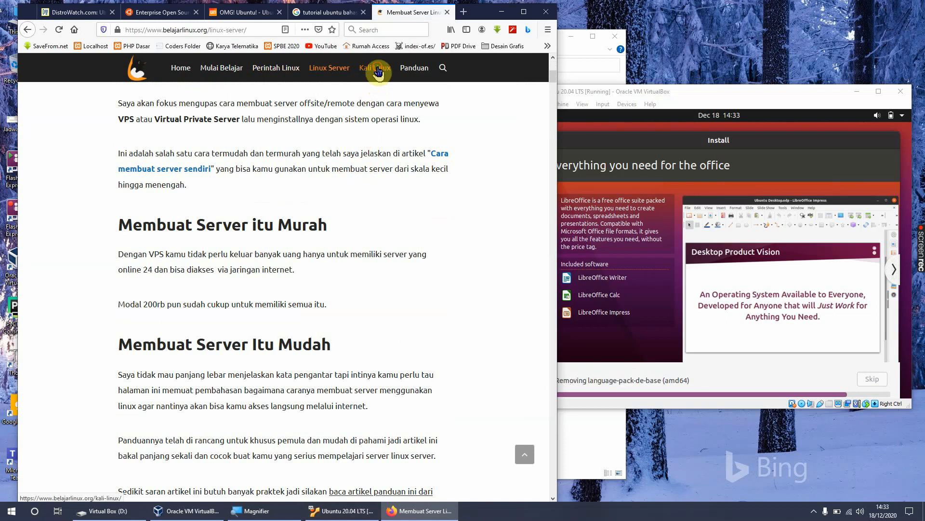
{"action": "left_click", "coordinate": [379, 72]}
{"action": "scroll", "coordinate": [343, 172], "scroll_direction": "down", "scroll_amount": 6}
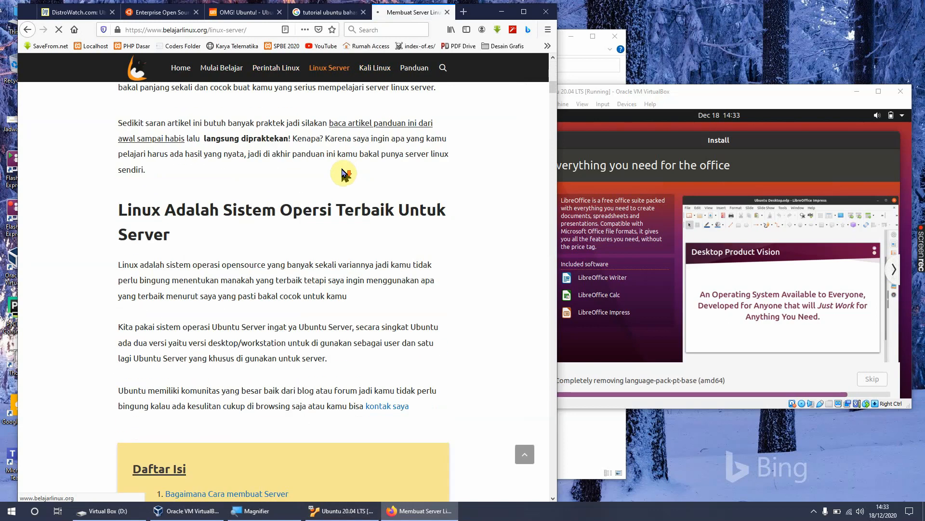
{"action": "scroll", "coordinate": [343, 171], "scroll_direction": "down", "scroll_amount": 2}
{"action": "scroll", "coordinate": [343, 171], "scroll_direction": "down", "scroll_amount": 2}
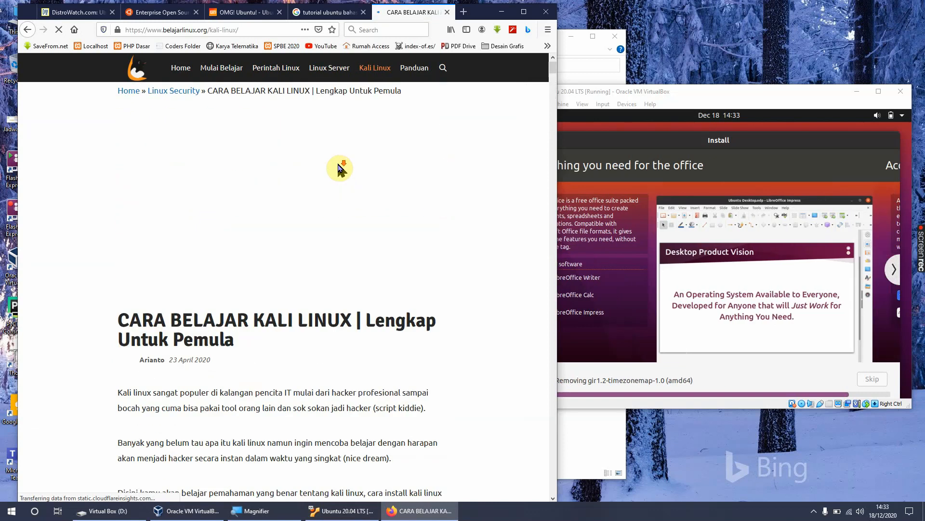
{"action": "scroll", "coordinate": [338, 164], "scroll_direction": "down", "scroll_amount": 8}
{"action": "scroll", "coordinate": [339, 169], "scroll_direction": "down", "scroll_amount": 5}
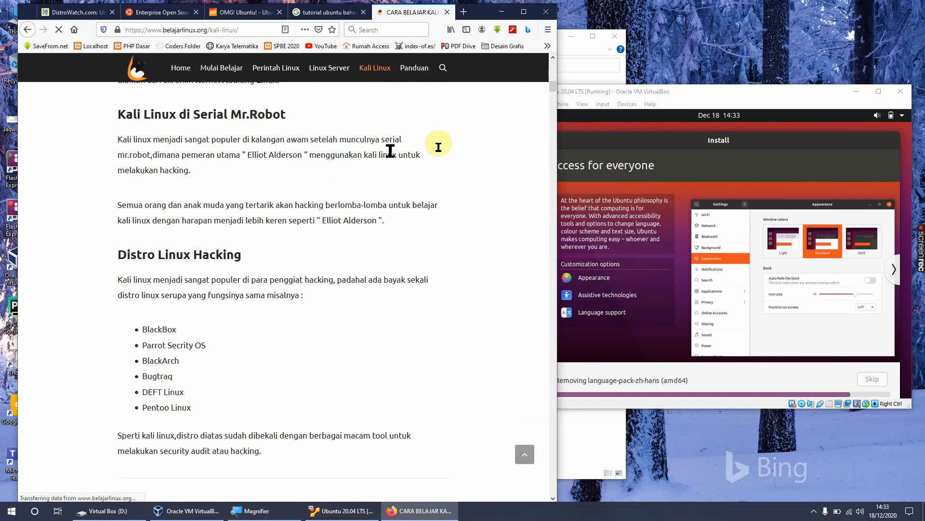
{"action": "left_click", "coordinate": [706, 94]}
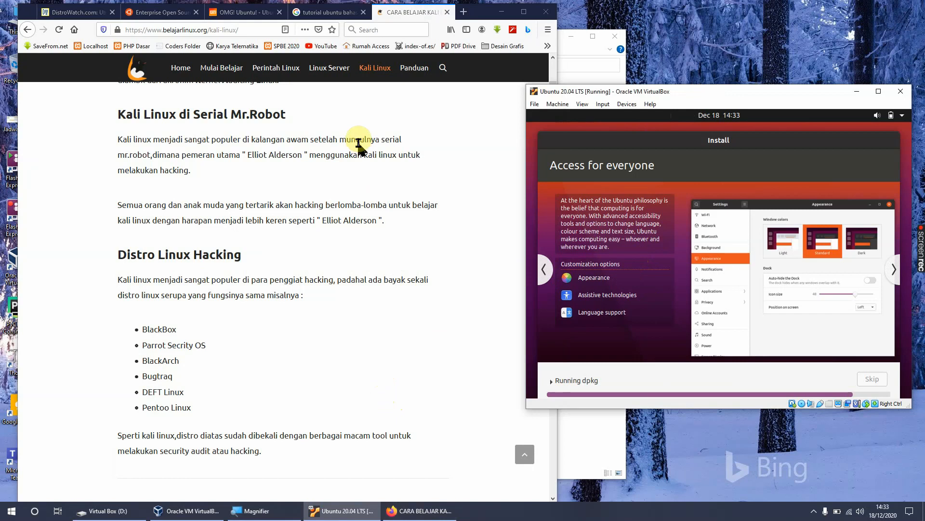
Step: Open YouTube in a new browser tab and search for "tutorial ubuntu indonesia"
{"action": "left_click", "coordinate": [463, 12]}
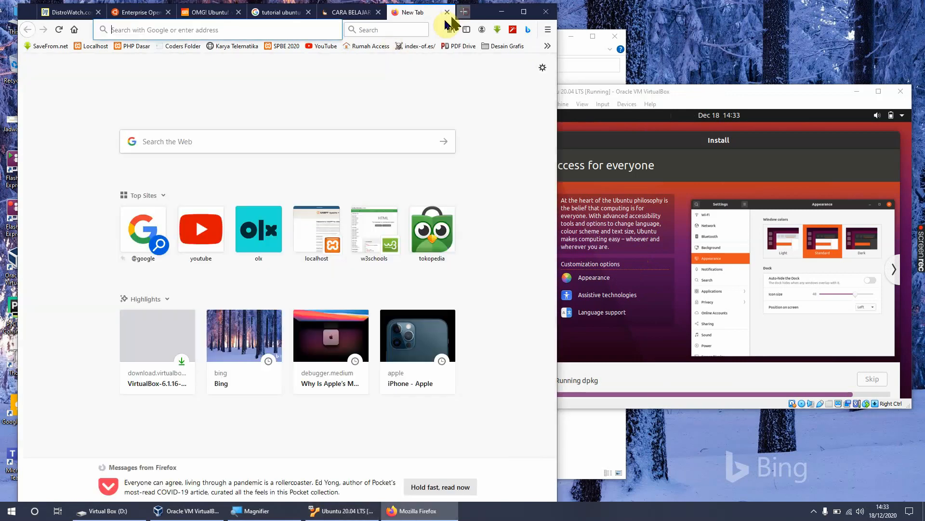
{"action": "left_click", "coordinate": [315, 46]}
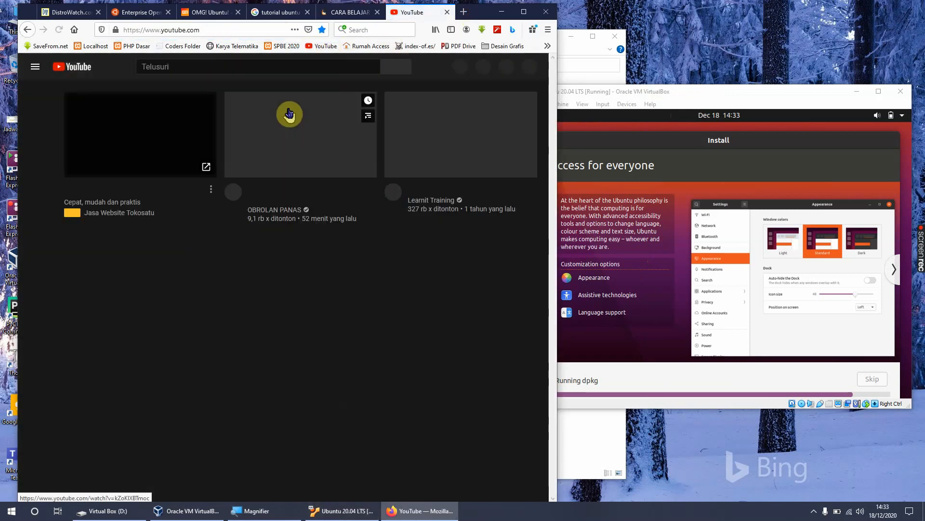
{"action": "left_click", "coordinate": [245, 67]}
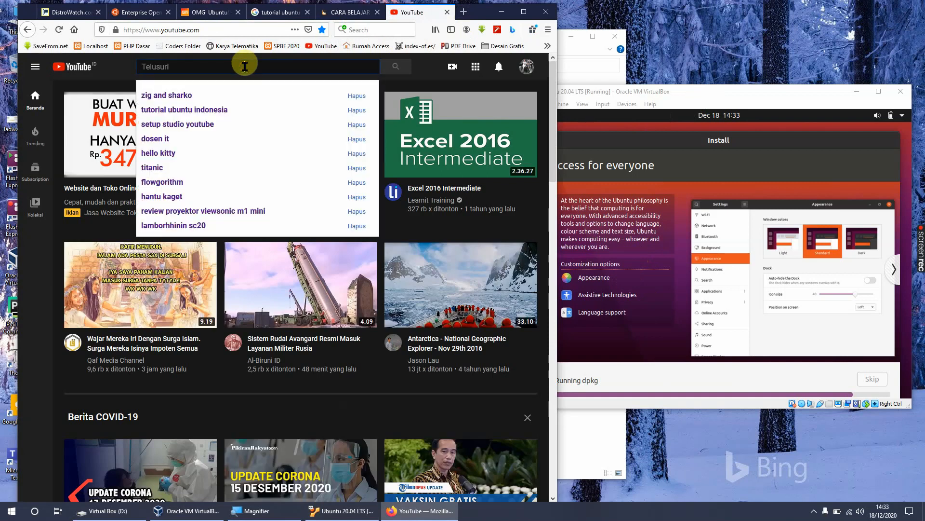
{"action": "type", "text": "tuto"}
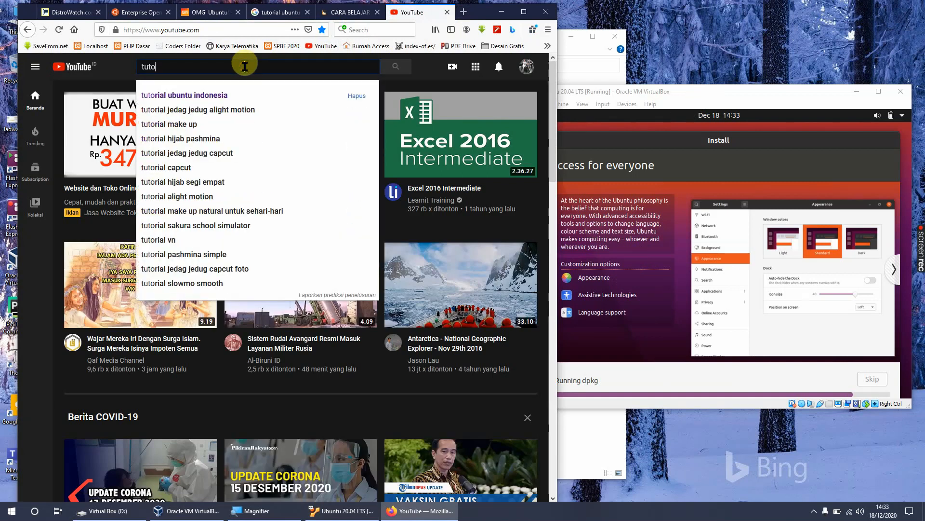
{"action": "left_click", "coordinate": [222, 95]}
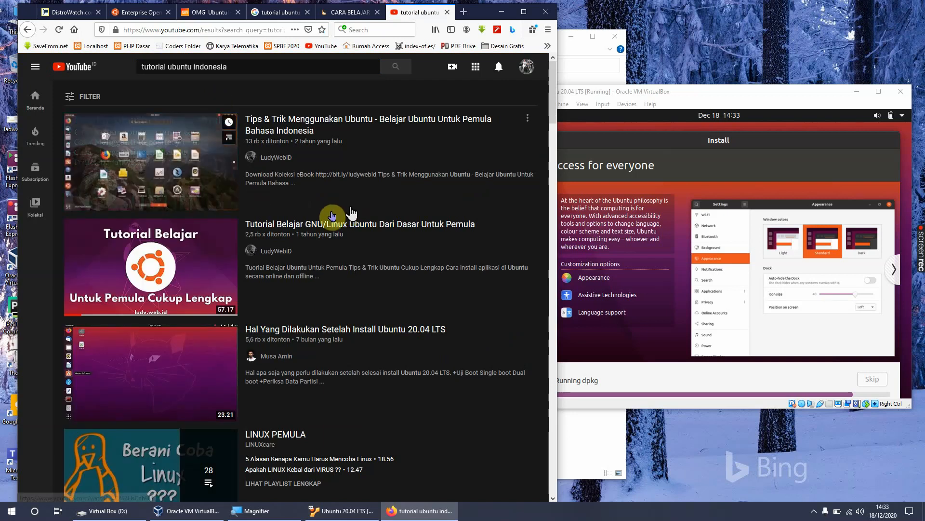
Step: Skim the Ubuntu tutorial video results, bringing the virtual machine window forward in between to check the installation, and return to the start of the list
{"action": "scroll", "coordinate": [289, 282], "scroll_direction": "down", "scroll_amount": 3}
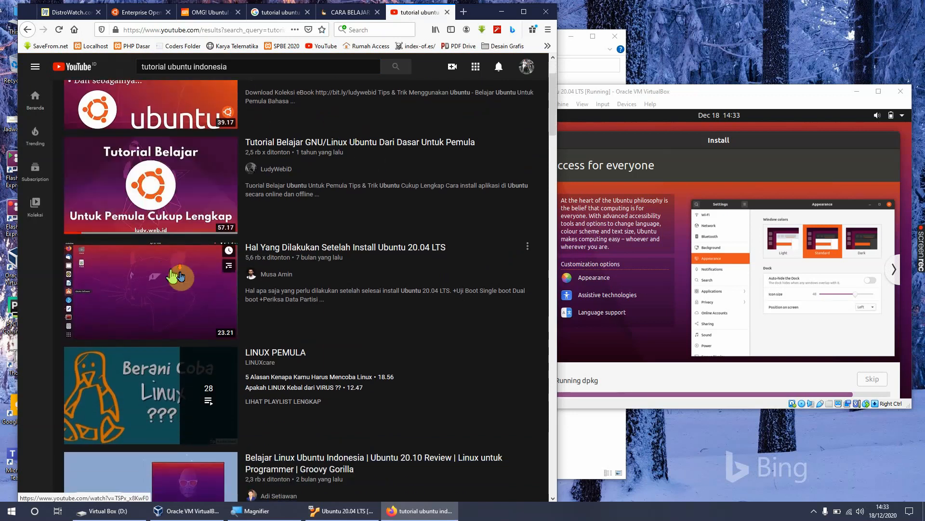
{"action": "scroll", "coordinate": [285, 285], "scroll_direction": "down", "scroll_amount": 5}
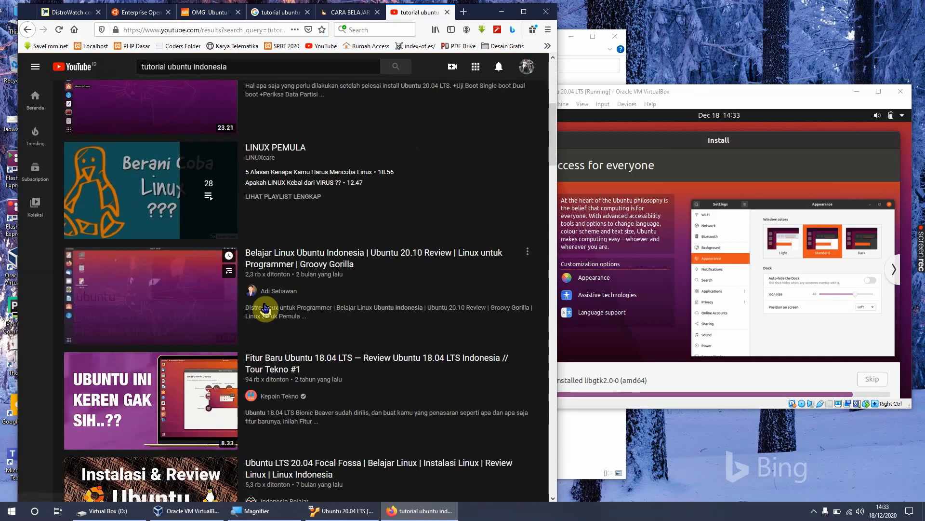
{"action": "scroll", "coordinate": [263, 308], "scroll_direction": "down", "scroll_amount": 4}
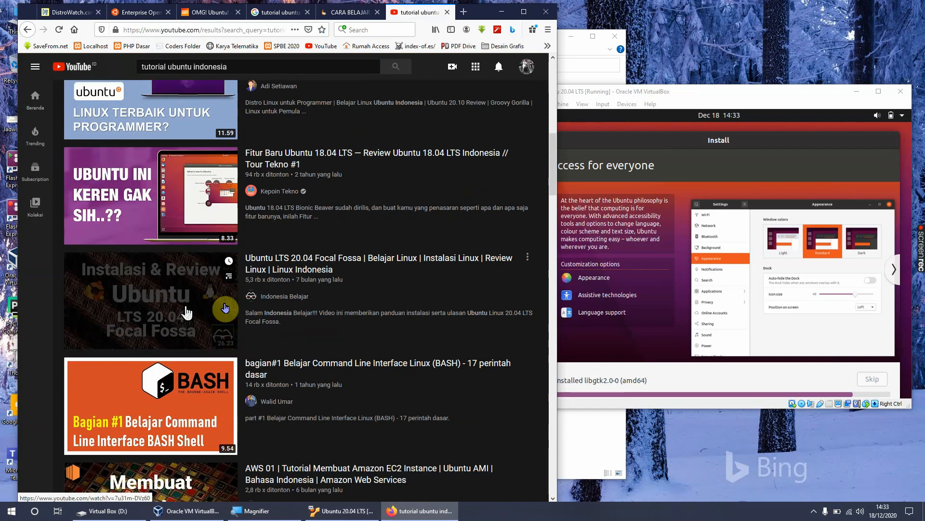
{"action": "scroll", "coordinate": [222, 311], "scroll_direction": "down", "scroll_amount": 6}
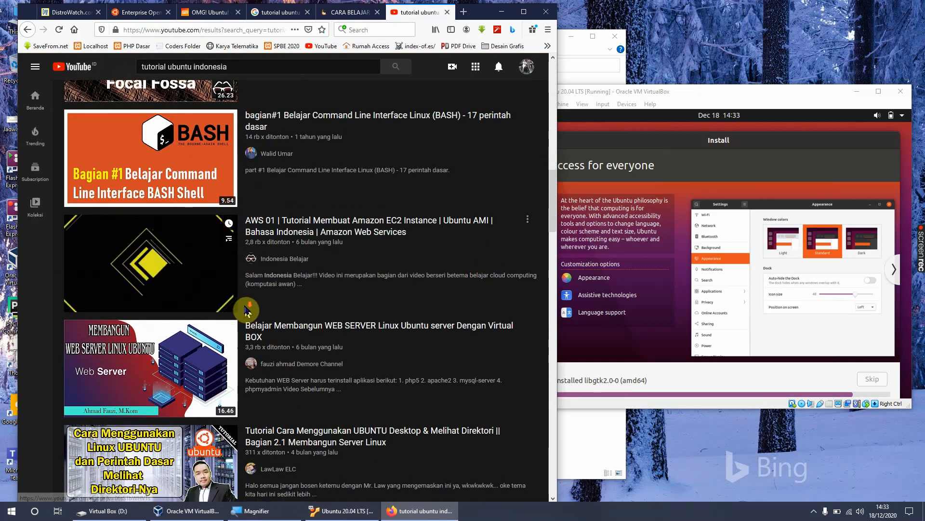
{"action": "scroll", "coordinate": [247, 312], "scroll_direction": "down", "scroll_amount": 7}
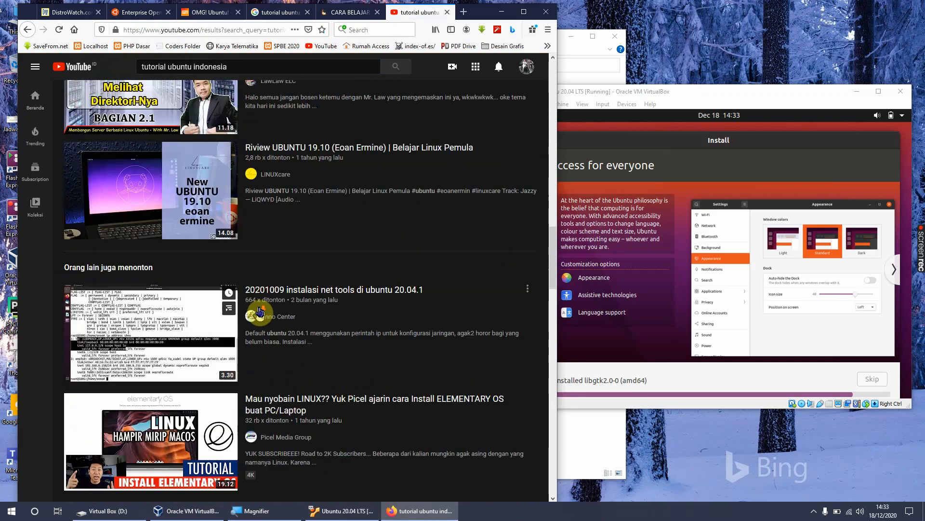
{"action": "left_click_drag", "start_coordinate": [683, 91], "coordinate": [652, 87]}
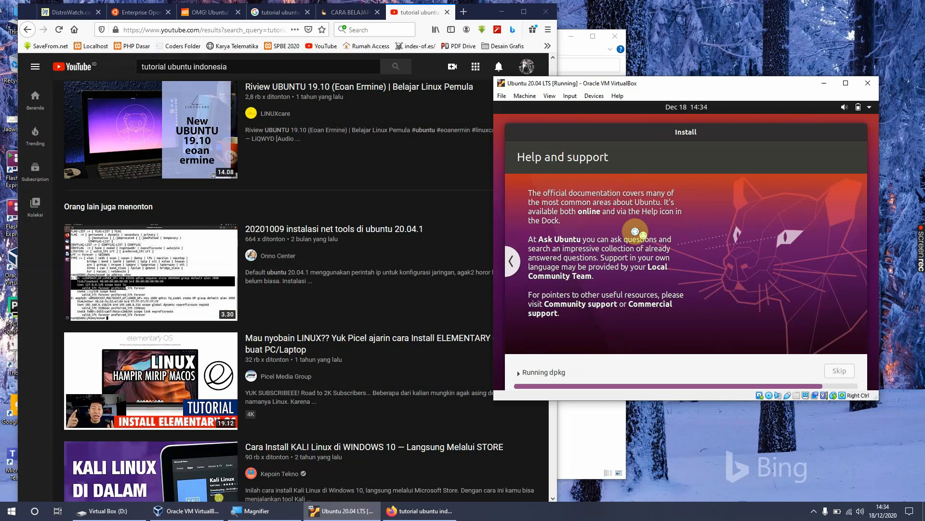
{"action": "left_click", "coordinate": [414, 9]}
{"action": "scroll", "coordinate": [384, 177], "scroll_direction": "down", "scroll_amount": 3}
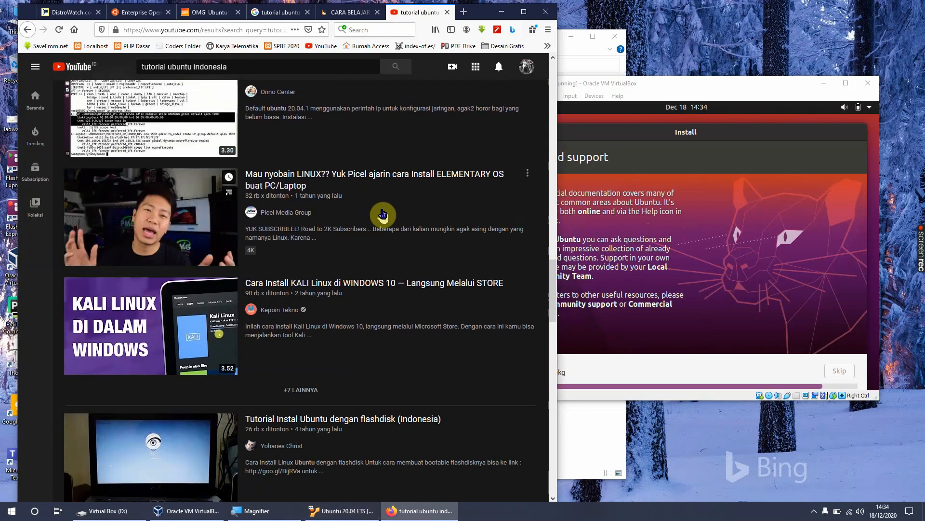
{"action": "scroll", "coordinate": [462, 218], "scroll_direction": "up", "scroll_amount": 20}
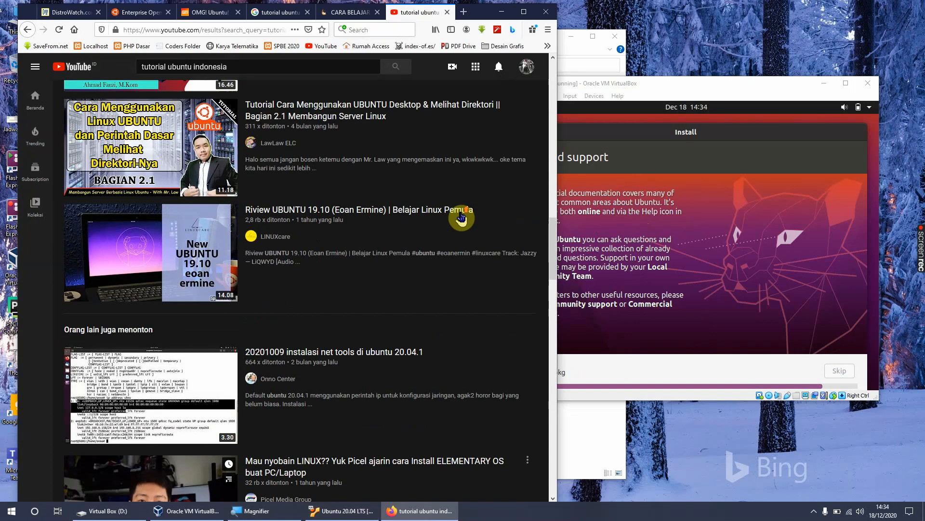
{"action": "scroll", "coordinate": [461, 218], "scroll_direction": "up", "scroll_amount": 3}
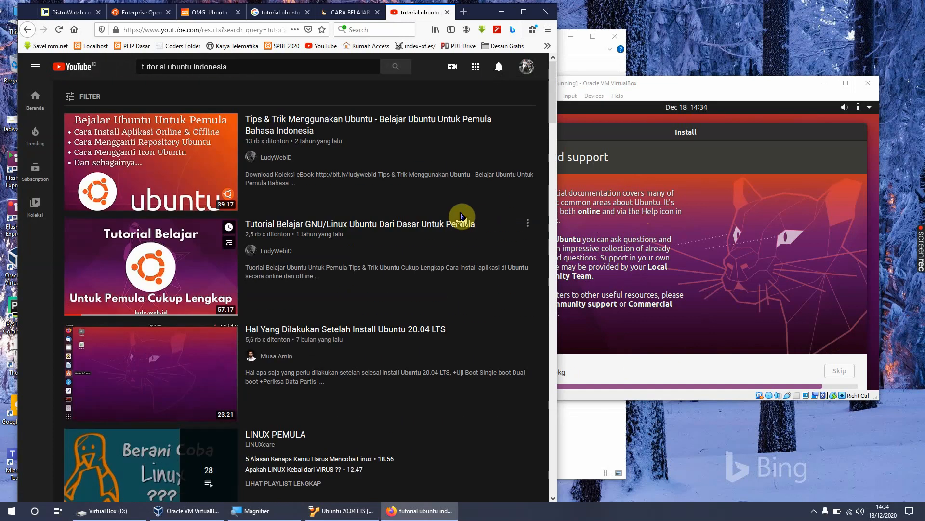
Step: Minimize the browser and the Virtual Box (D:) folder window, and reposition the VirtualBox Manager and virtual machine windows so both are accessible
{"action": "left_click", "coordinate": [671, 89]}
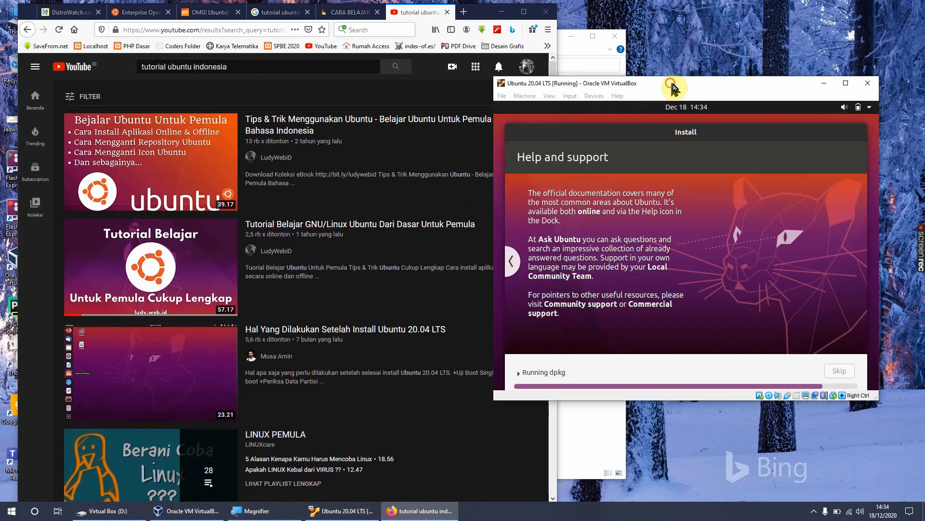
{"action": "left_click_drag", "start_coordinate": [671, 89], "coordinate": [685, 87]}
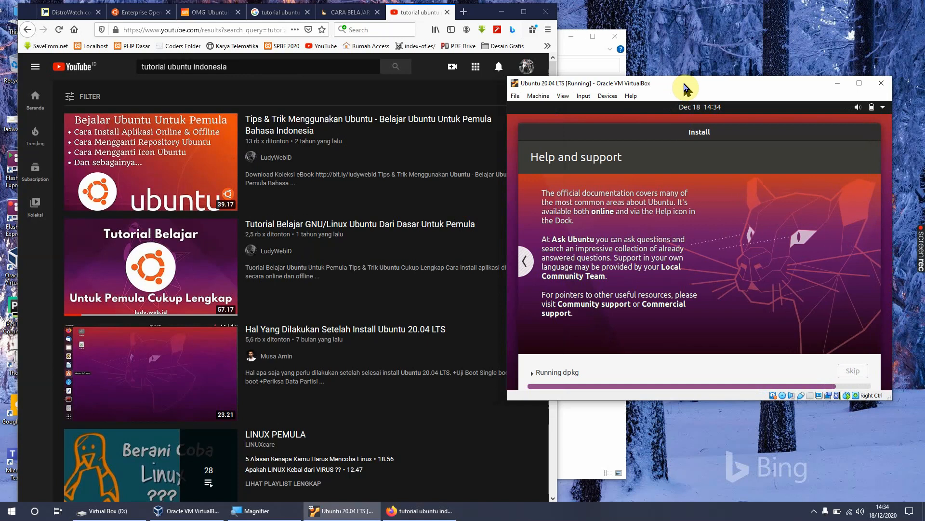
{"action": "left_click", "coordinate": [502, 13]}
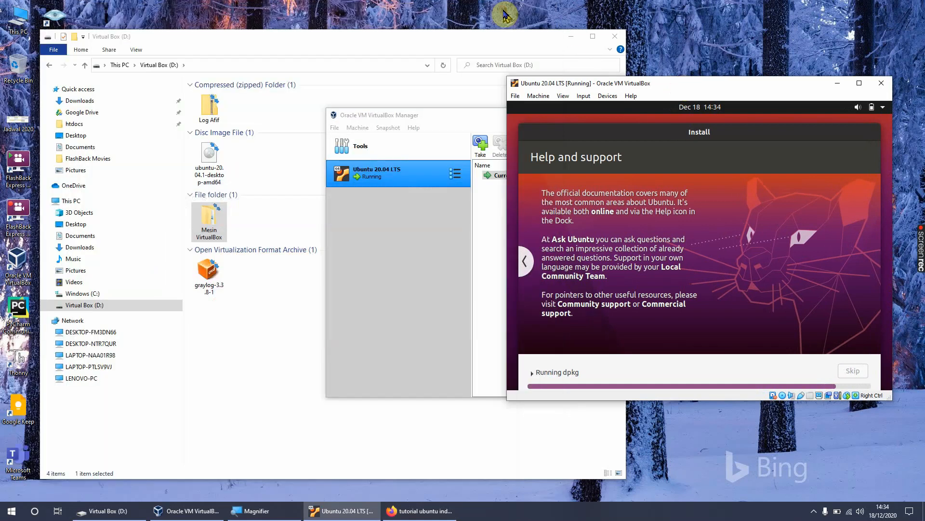
{"action": "left_click", "coordinate": [570, 36]}
{"action": "left_click_drag", "start_coordinate": [471, 119], "coordinate": [230, 75]}
{"action": "left_click_drag", "start_coordinate": [658, 89], "coordinate": [535, 160]}
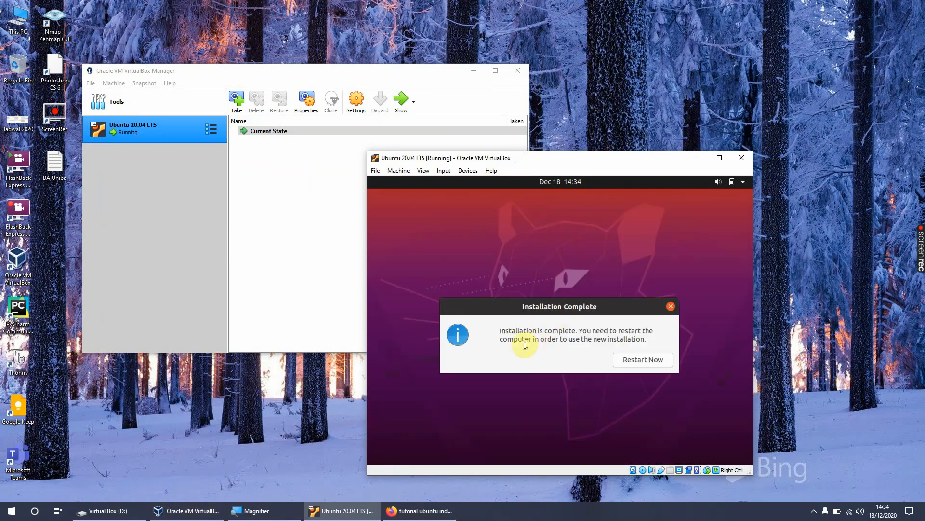
Step: Restart the virtual machine from the Installation Complete dialog and confirm the prompt to remove the installation medium
{"action": "left_click_drag", "start_coordinate": [501, 332], "coordinate": [573, 331]}
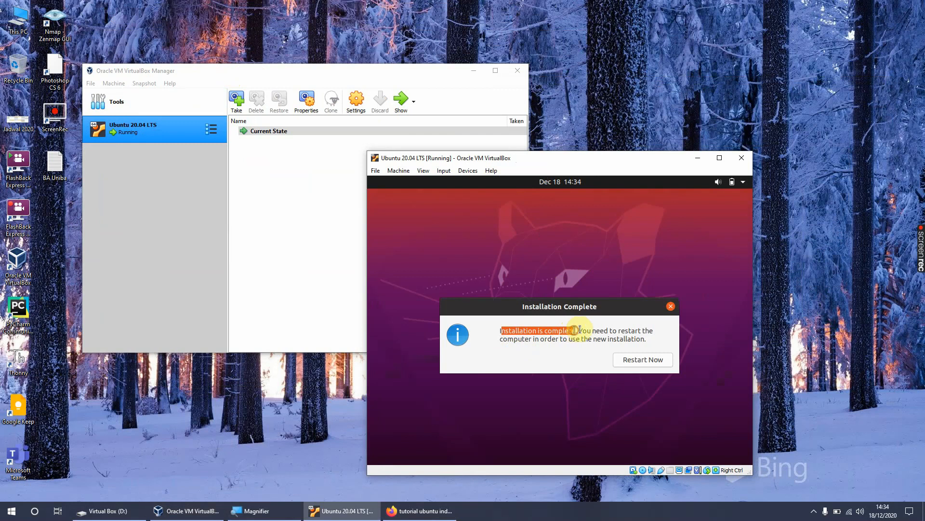
{"action": "left_click", "coordinate": [587, 329]}
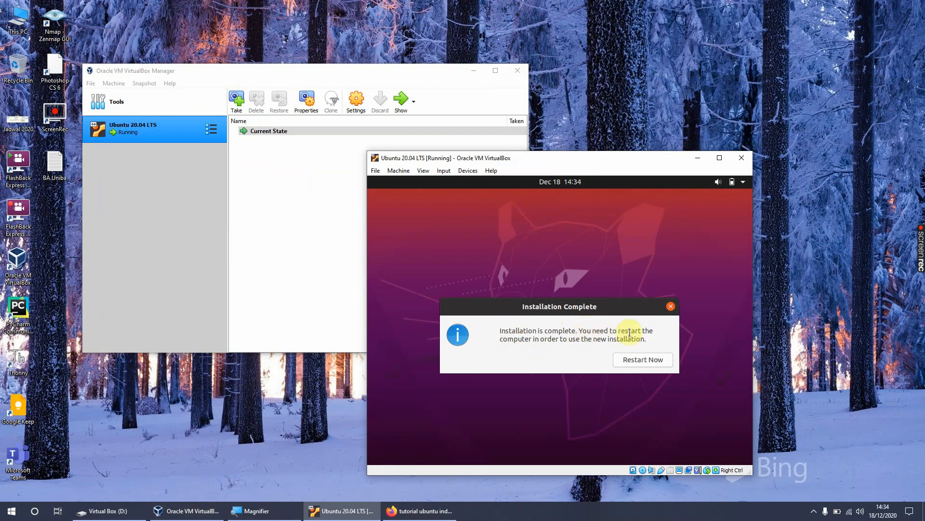
{"action": "left_click", "coordinate": [642, 364]}
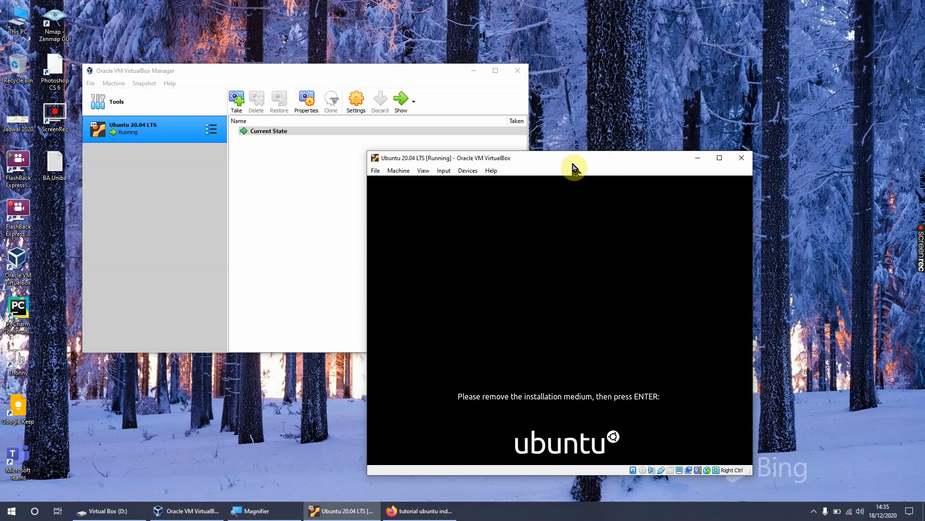
{"action": "left_click_drag", "start_coordinate": [573, 165], "coordinate": [569, 138]}
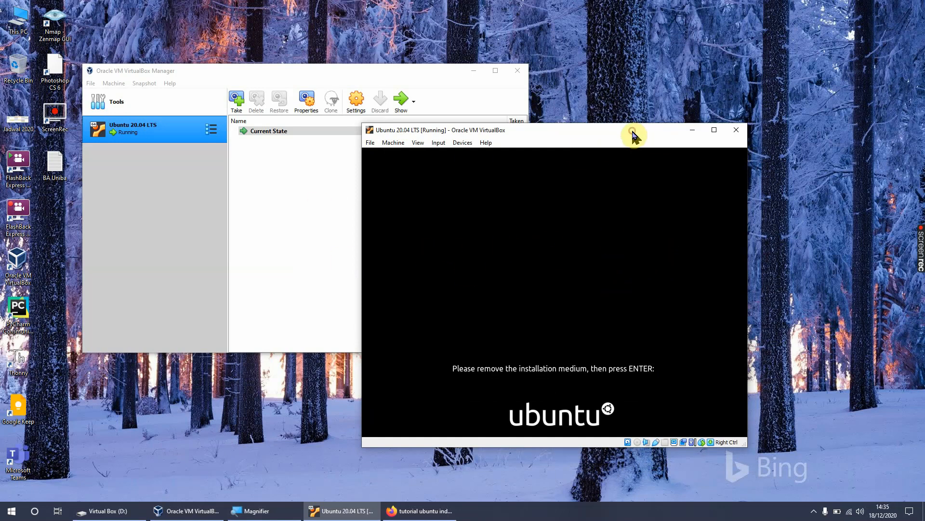
{"action": "key", "text": "Return"}
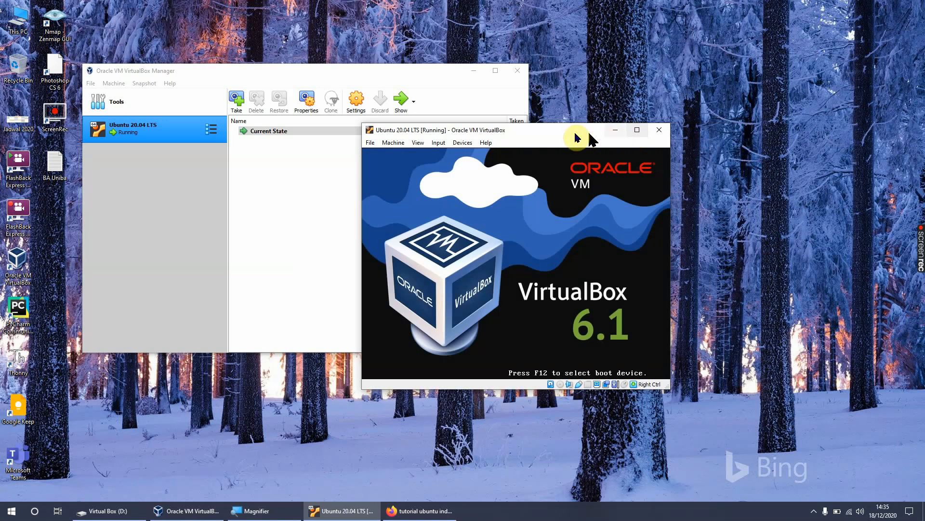
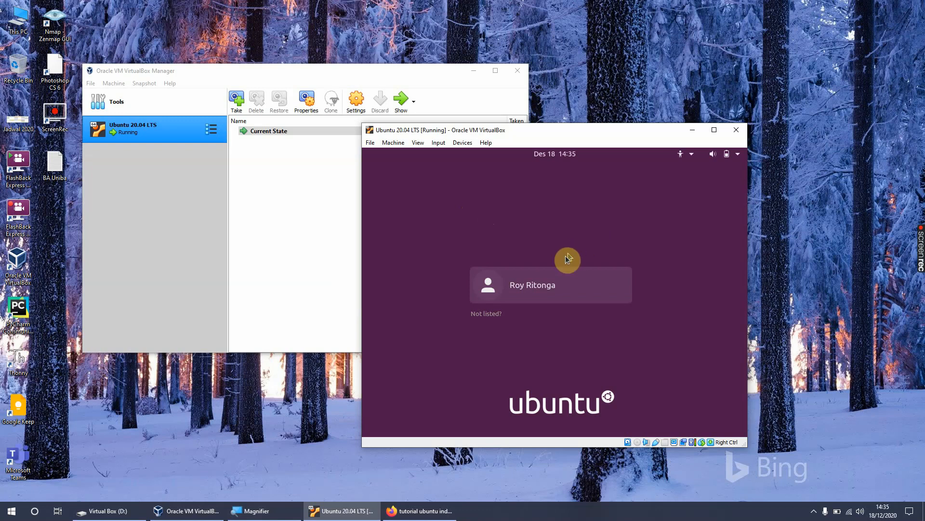
Step: Select the user account on the Ubuntu login screen and sign in with the account password
{"action": "left_click", "coordinate": [516, 285]}
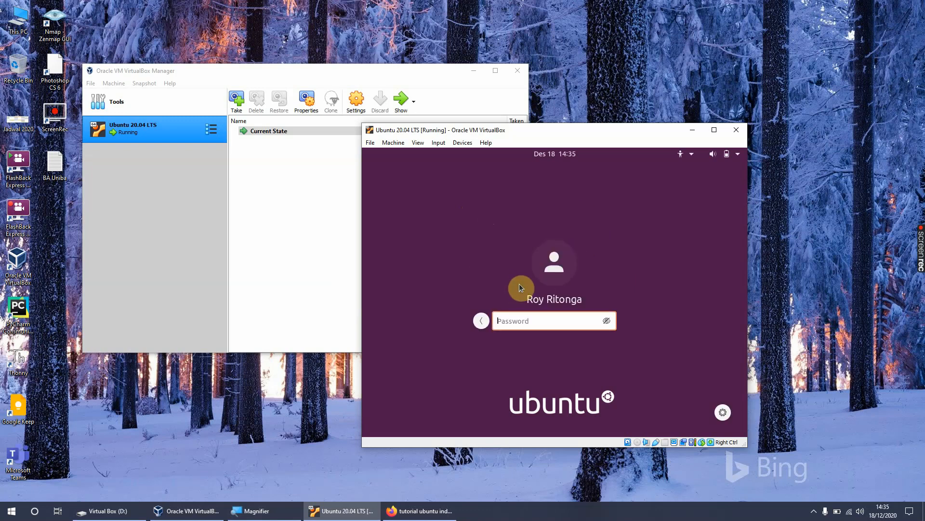
{"action": "type", "text": "**********"}
{"action": "key", "text": "Return"}
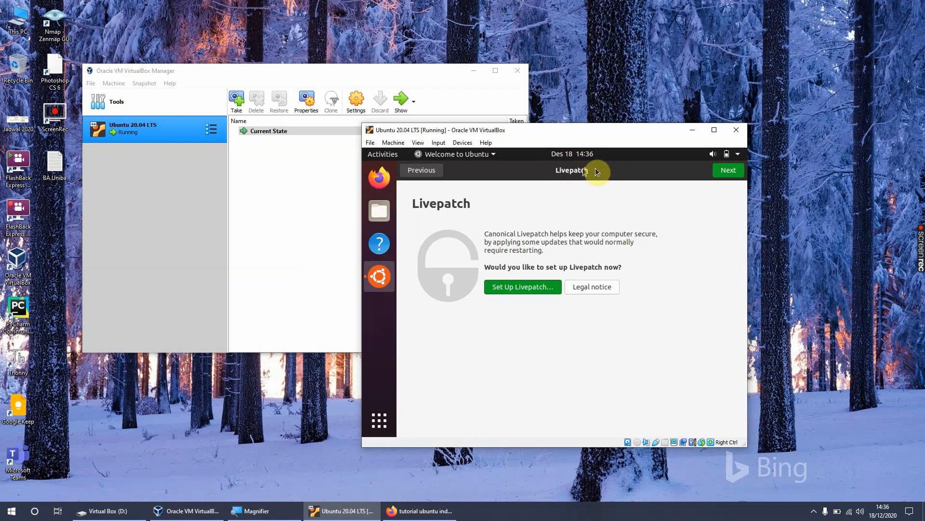
Step: Maximize the virtual machine window and complete the Ubuntu welcome setup, skipping Livepatch and keeping the default choice to send system info
{"action": "left_click", "coordinate": [714, 131]}
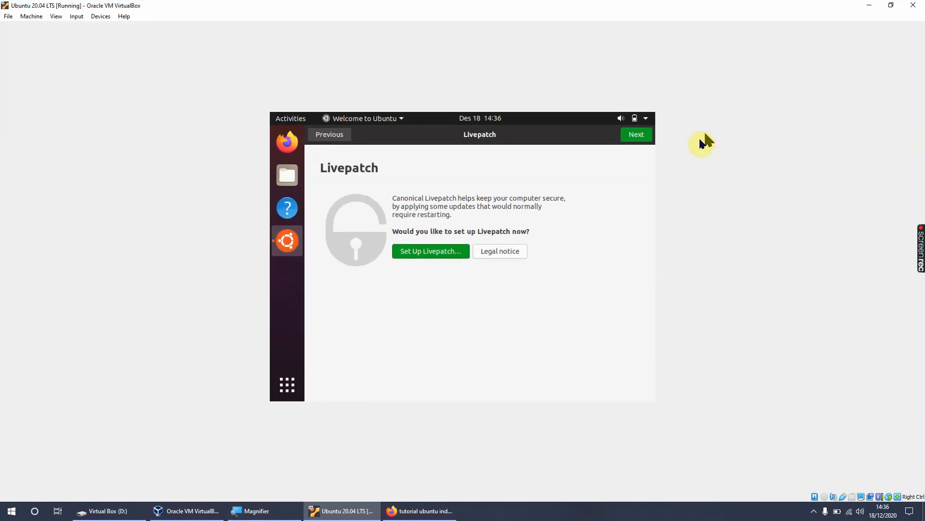
{"action": "left_click", "coordinate": [636, 133]}
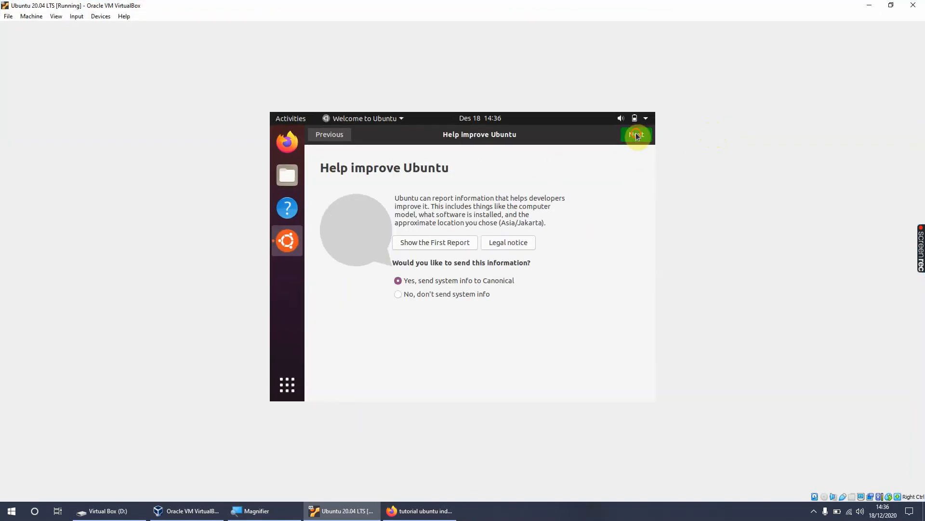
{"action": "left_click", "coordinate": [636, 134]}
{"action": "left_click", "coordinate": [635, 136]}
{"action": "left_click", "coordinate": [635, 136]}
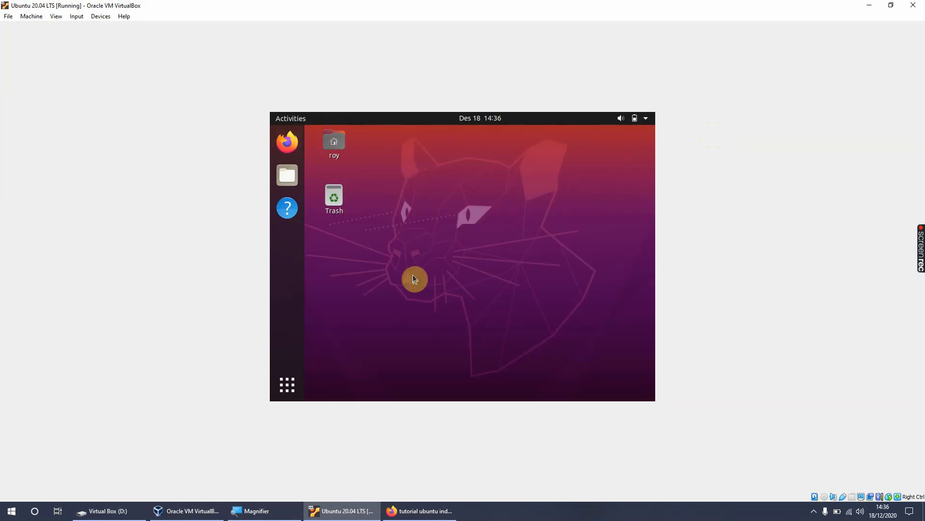
Step: Power off the Ubuntu system from within the virtual machine and confirm the shutdown
{"action": "left_click", "coordinate": [641, 118]}
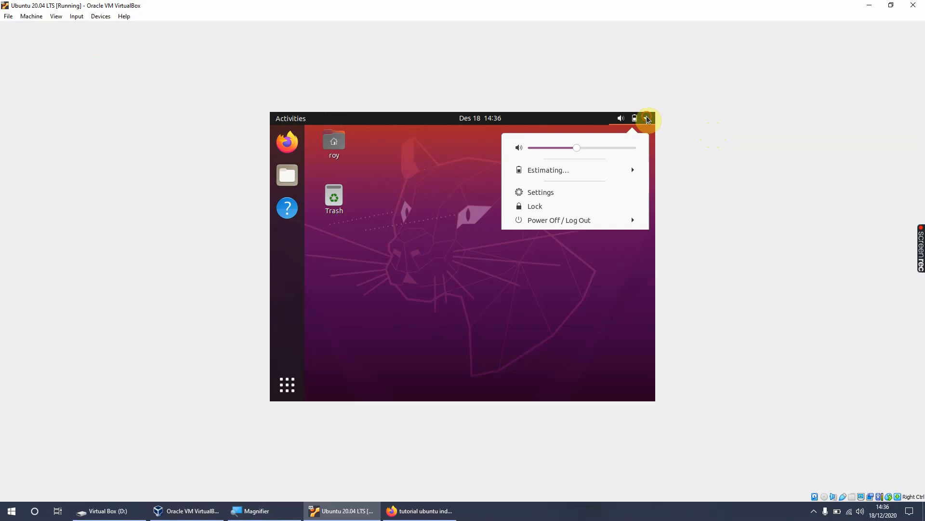
{"action": "left_click", "coordinate": [562, 220]}
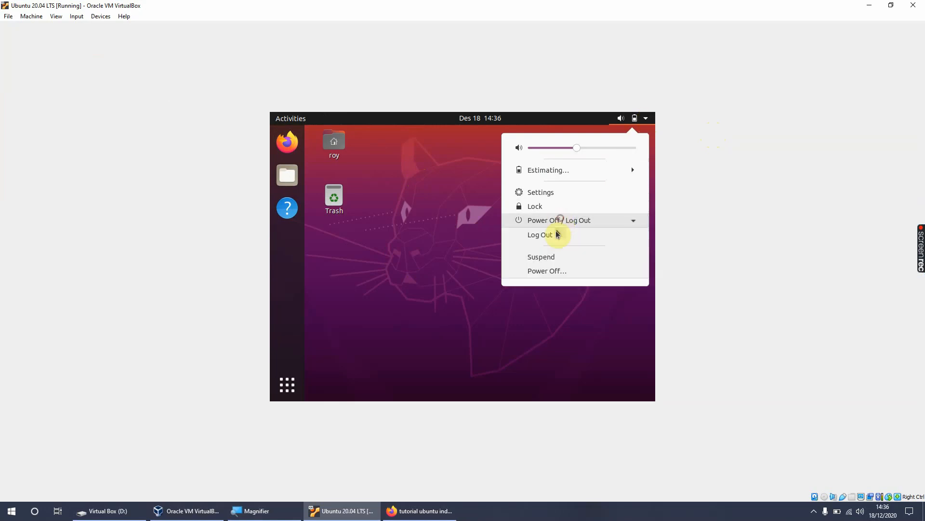
{"action": "left_click", "coordinate": [557, 270]}
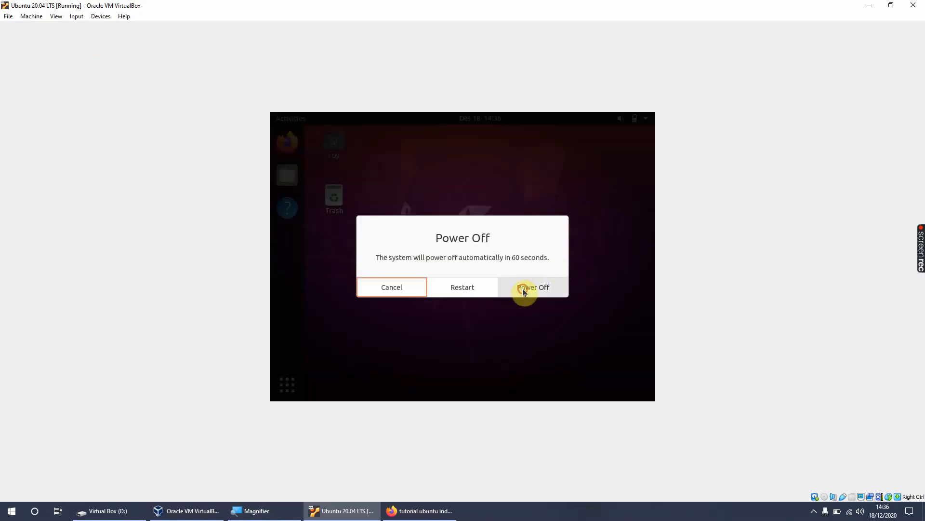
{"action": "left_click", "coordinate": [524, 289]}
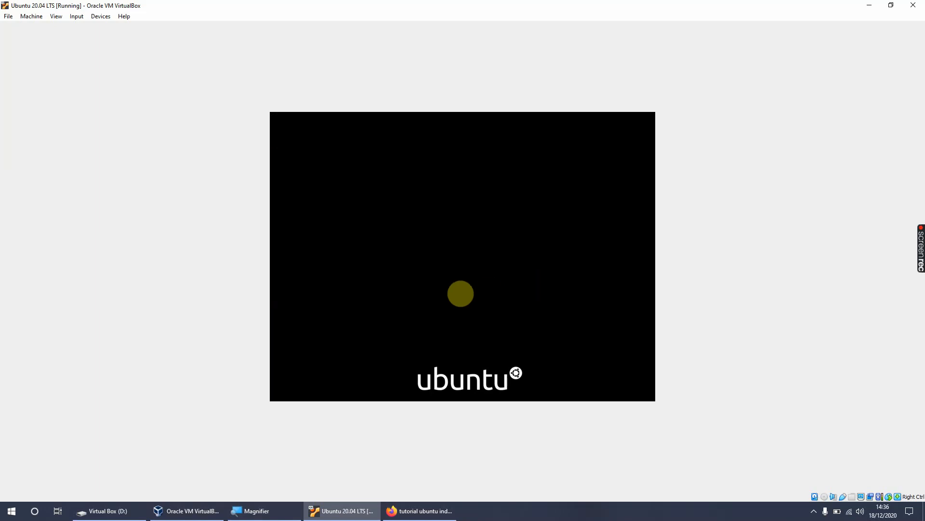
Step: Bring the VirtualBox Manager in front of the virtual machine window and move it lower on the screen
{"action": "left_click", "coordinate": [187, 514]}
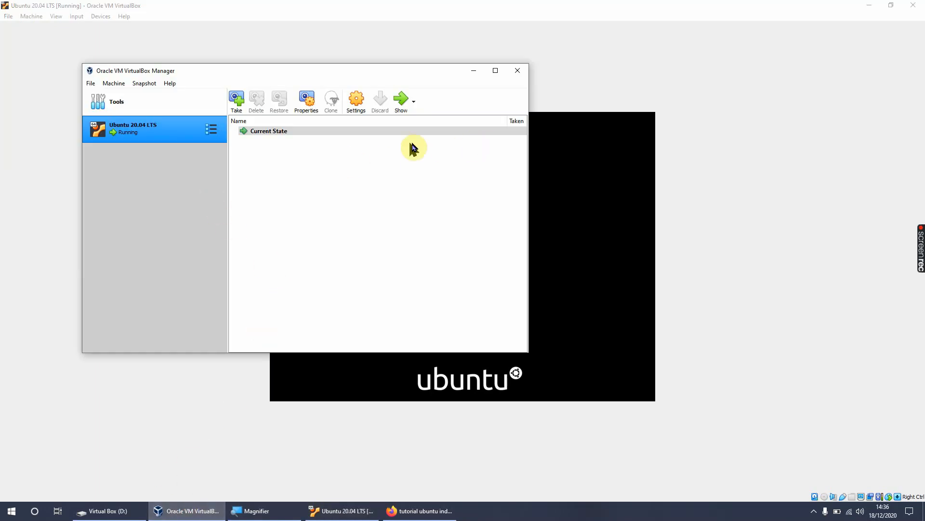
{"action": "left_click_drag", "start_coordinate": [397, 72], "coordinate": [369, 160]}
{"action": "left_click", "coordinate": [241, 223]}
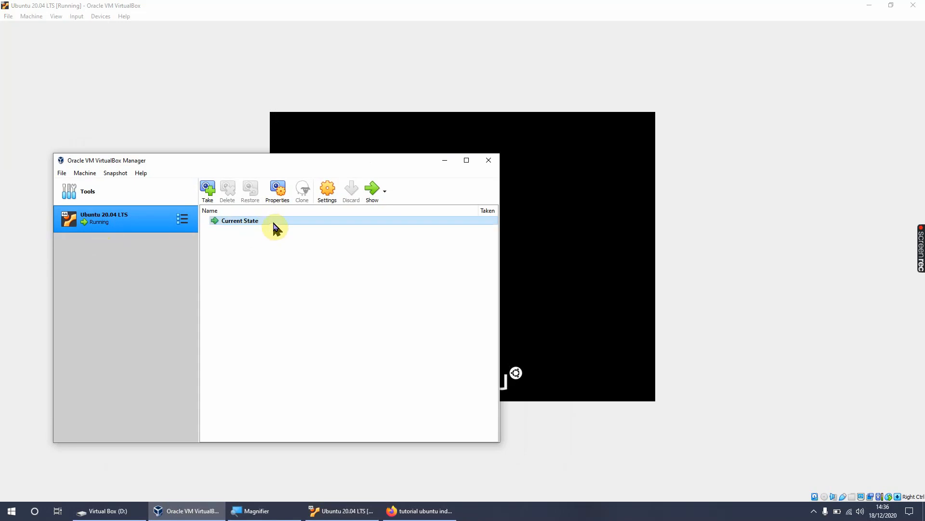
{"action": "left_click", "coordinate": [116, 212]}
{"action": "right_click", "coordinate": [116, 211]}
{"action": "left_click", "coordinate": [152, 218]}
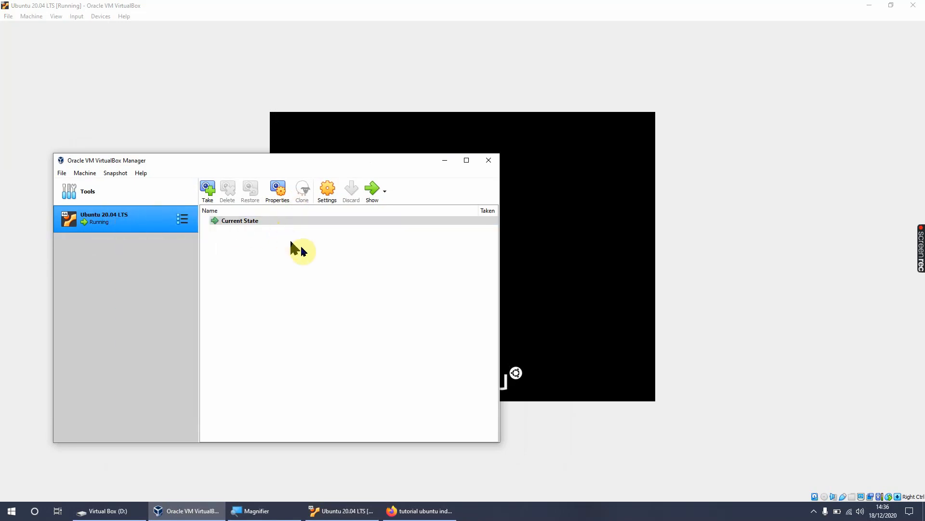
{"action": "left_click", "coordinate": [154, 275]}
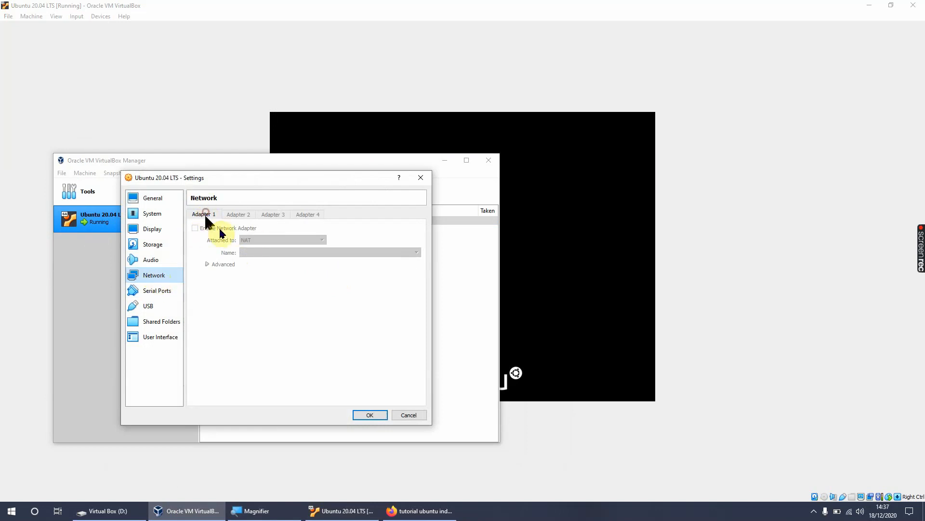
{"action": "left_click", "coordinate": [409, 416]}
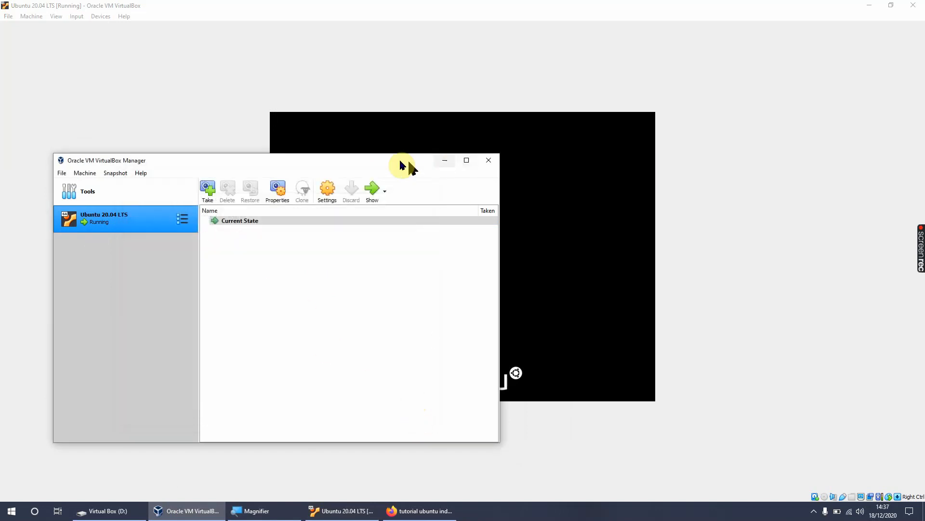
Step: Recenter the VirtualBox Manager, review the four network adapters of the powered-off Ubuntu 20.04 LTS machine, and enable Adapter 1
{"action": "left_click_drag", "start_coordinate": [400, 165], "coordinate": [528, 105]}
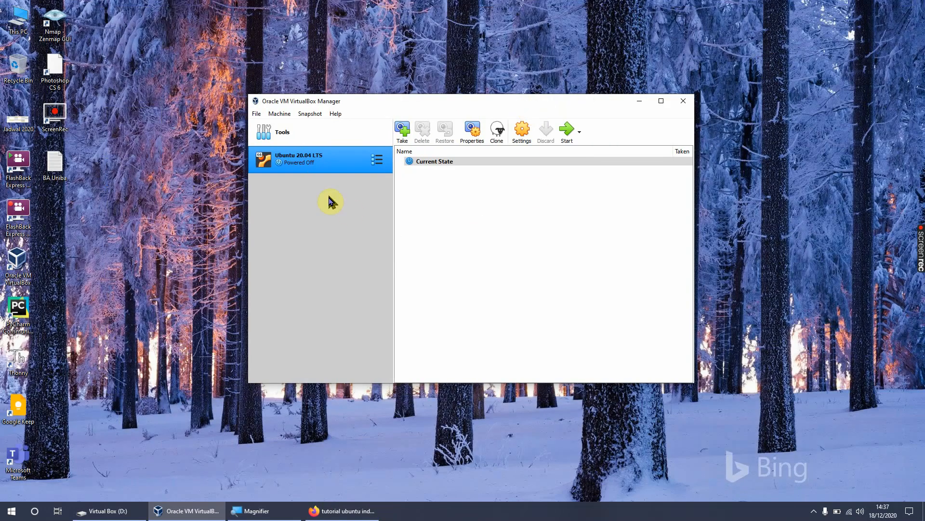
{"action": "right_click", "coordinate": [328, 158]}
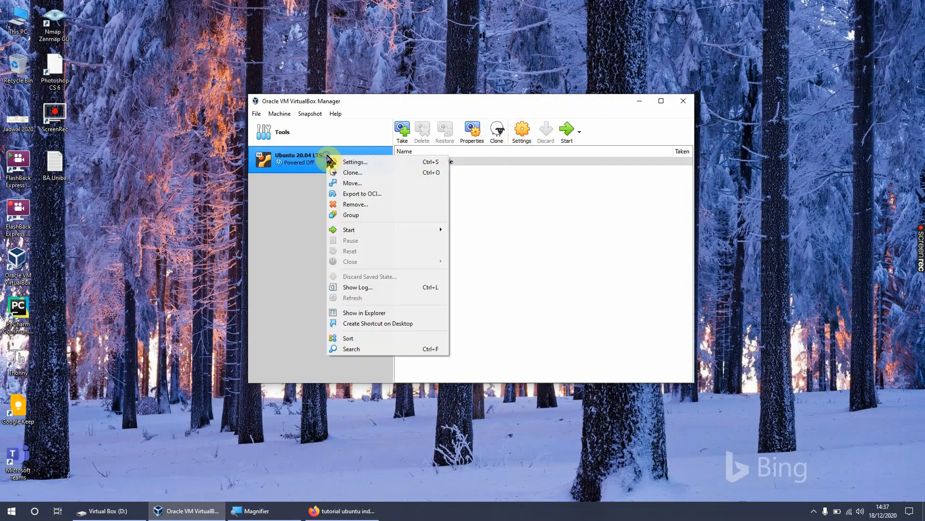
{"action": "left_click", "coordinate": [377, 163]}
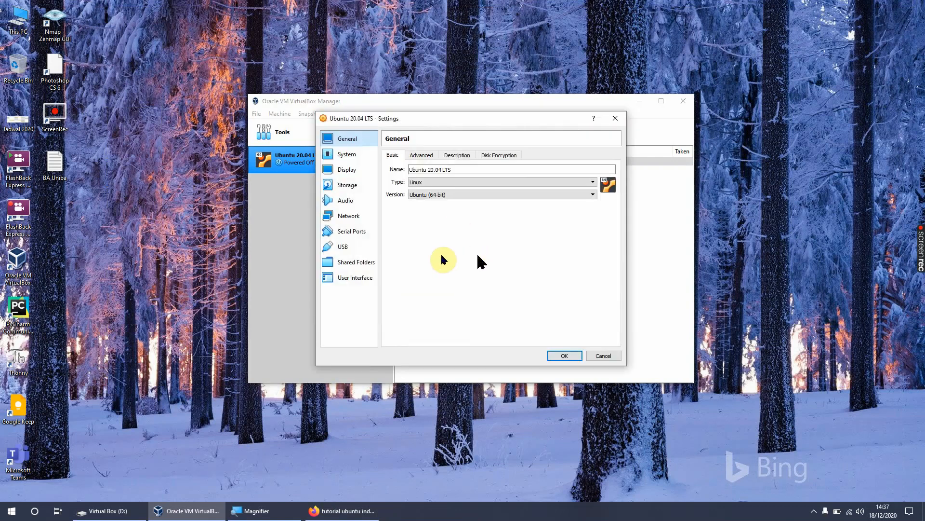
{"action": "left_click", "coordinate": [349, 217]}
{"action": "left_click", "coordinate": [434, 155]}
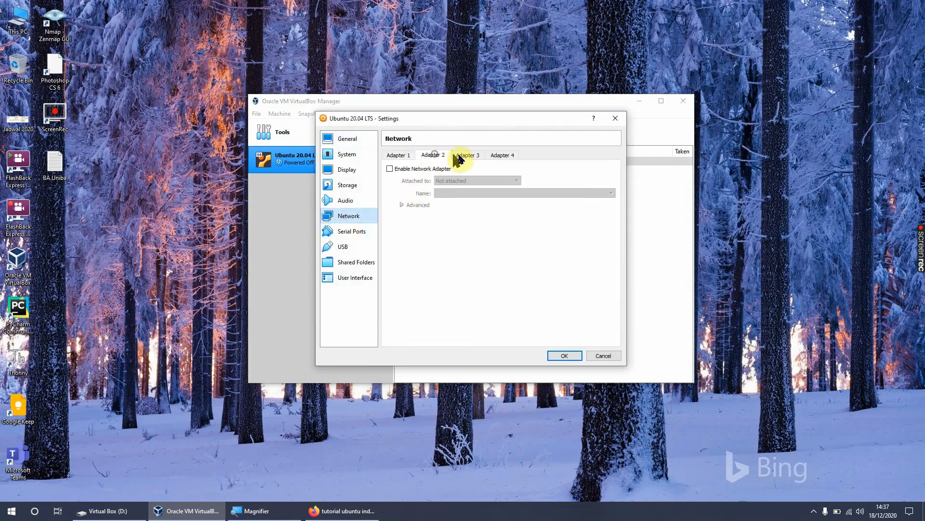
{"action": "left_click", "coordinate": [466, 155]}
{"action": "left_click", "coordinate": [506, 155]}
{"action": "left_click", "coordinate": [463, 156]}
{"action": "left_click", "coordinate": [430, 155]}
{"action": "left_click", "coordinate": [395, 156]}
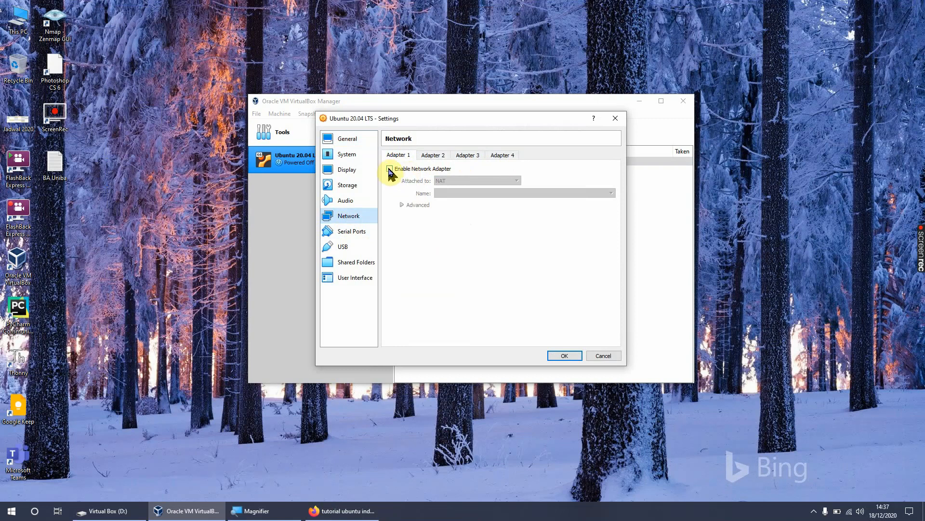
{"action": "left_click", "coordinate": [389, 168]}
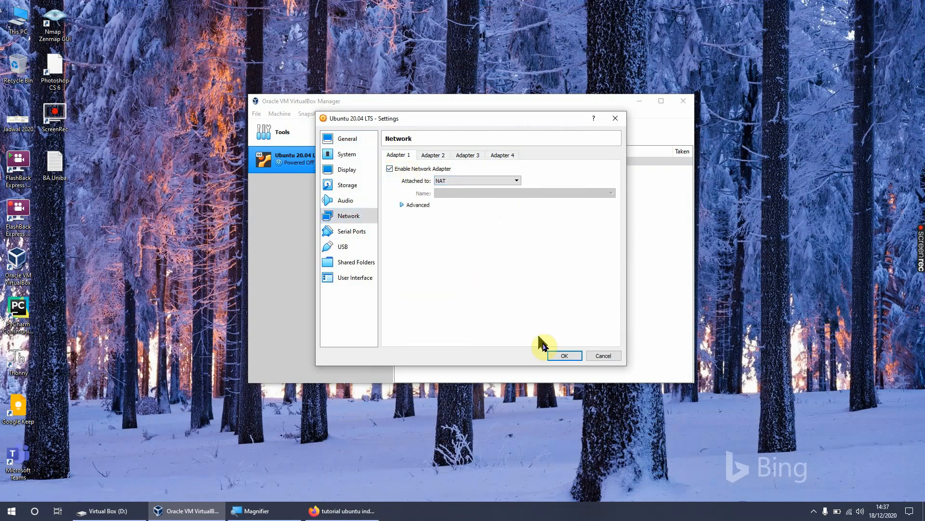
{"action": "left_click", "coordinate": [564, 356]}
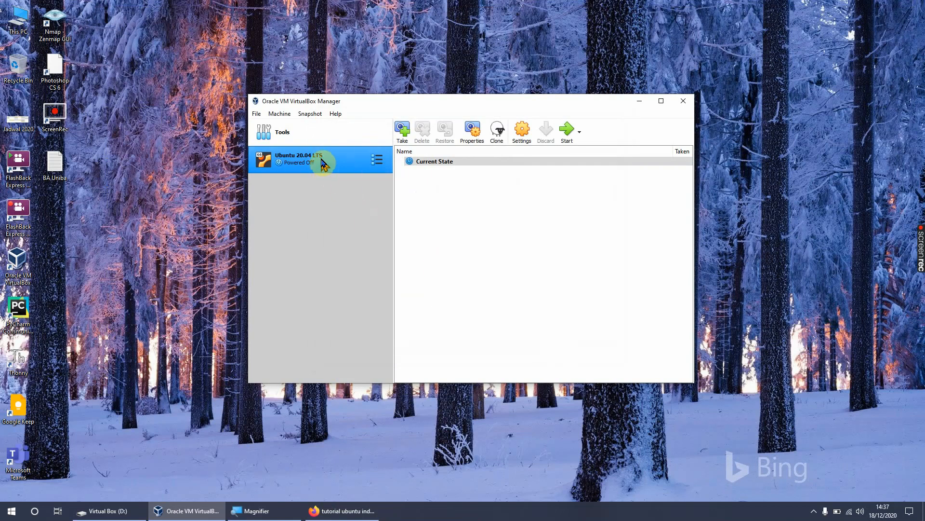
Step: Start the Ubuntu 20.04 LTS virtual machine and log in with the account password
{"action": "double_click", "coordinate": [322, 163]}
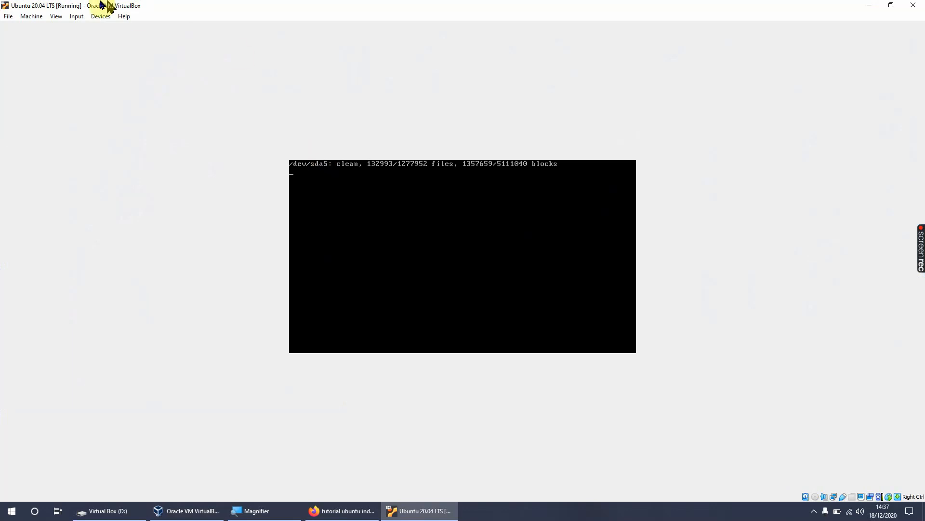
{"action": "left_click", "coordinate": [101, 17]}
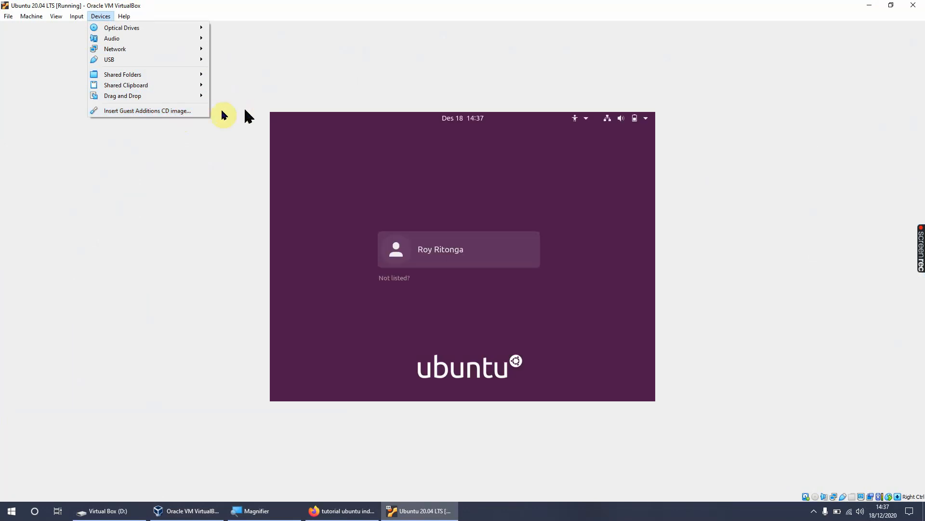
{"action": "left_click", "coordinate": [379, 96]}
{"action": "left_click", "coordinate": [421, 249]}
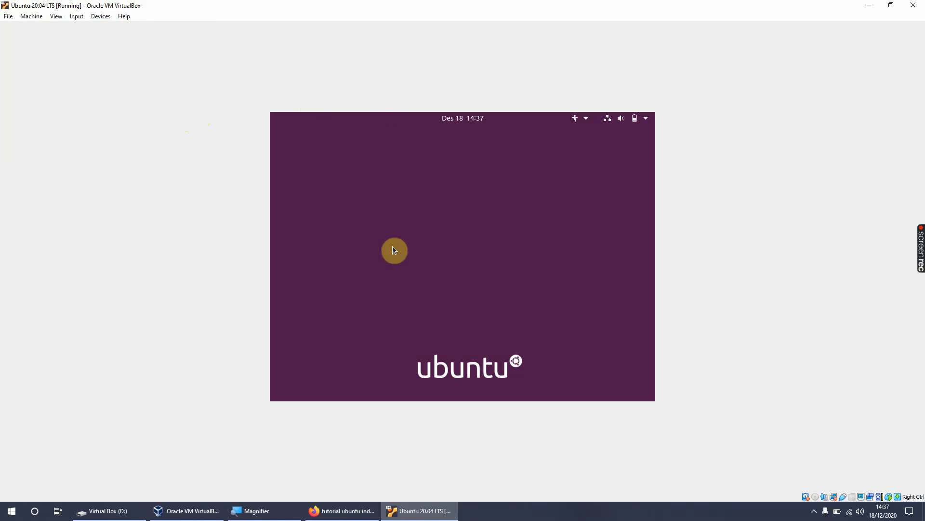
{"action": "type", "text": "●●●●●●●●●"}
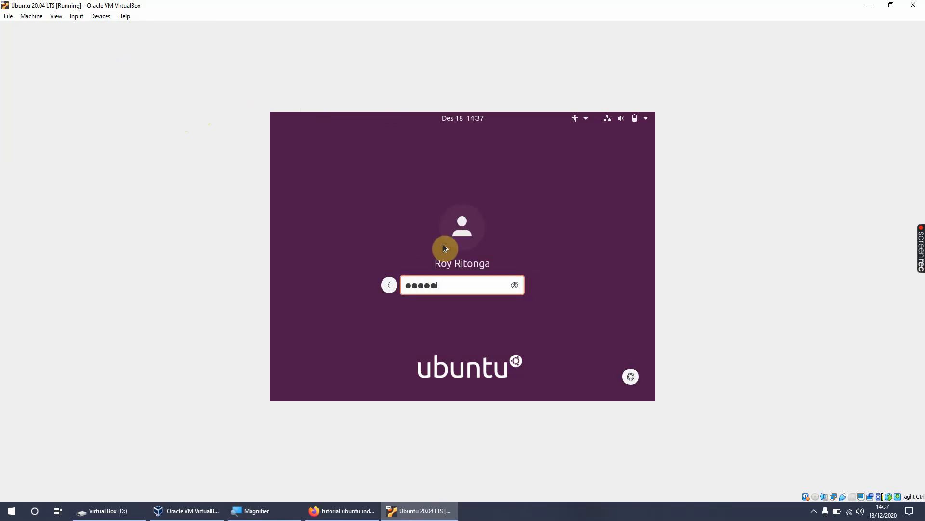
{"action": "key", "text": "Return"}
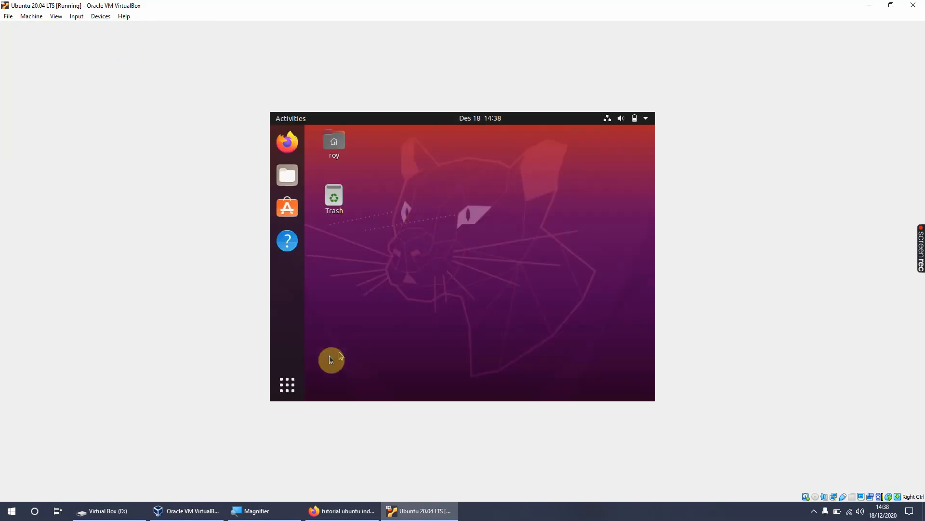
Step: Look through the installed Ubuntu applications in both the Frequent and All views, and return to the desktop
{"action": "left_click", "coordinate": [289, 385]}
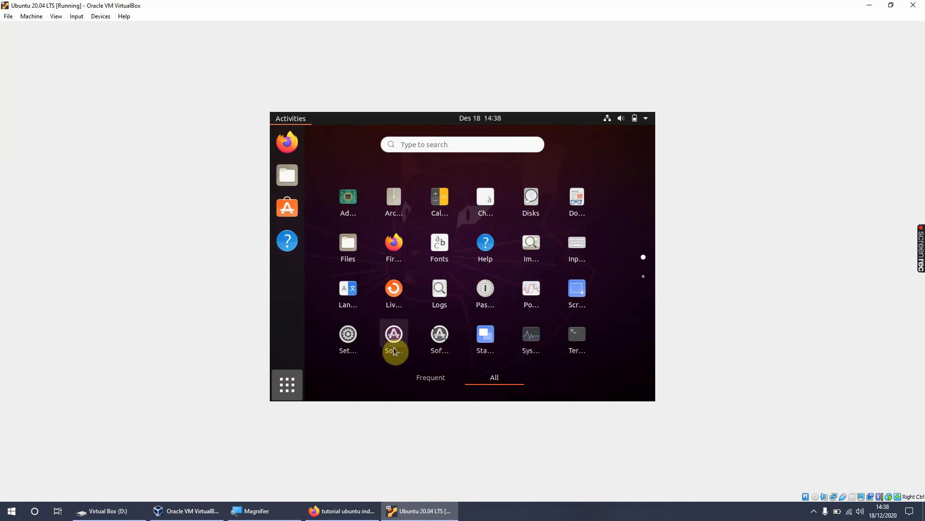
{"action": "left_click", "coordinate": [287, 384]}
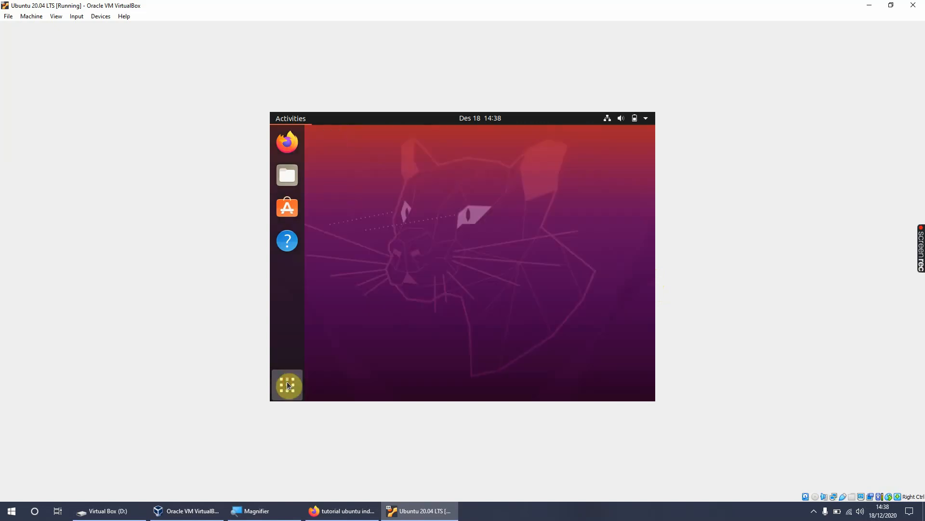
{"action": "left_click", "coordinate": [288, 384]}
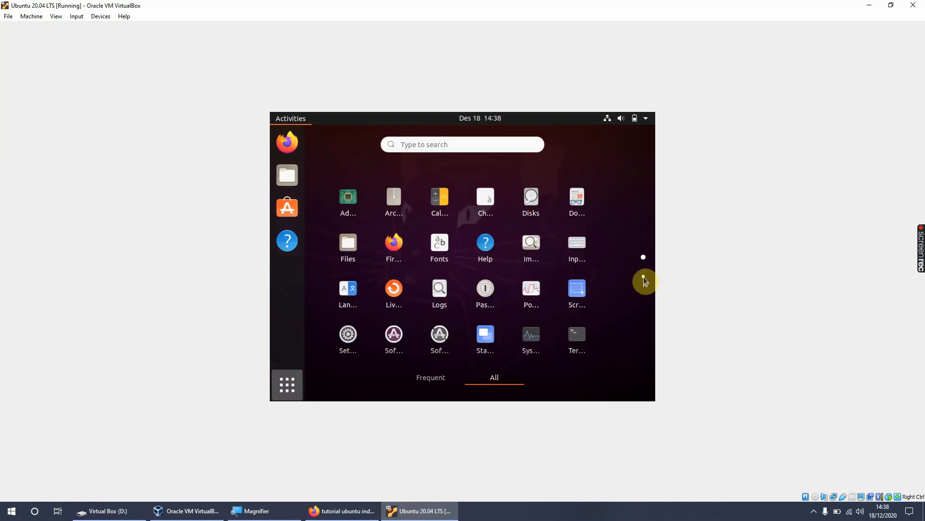
{"action": "left_click", "coordinate": [434, 381]}
{"action": "left_click", "coordinate": [503, 378]}
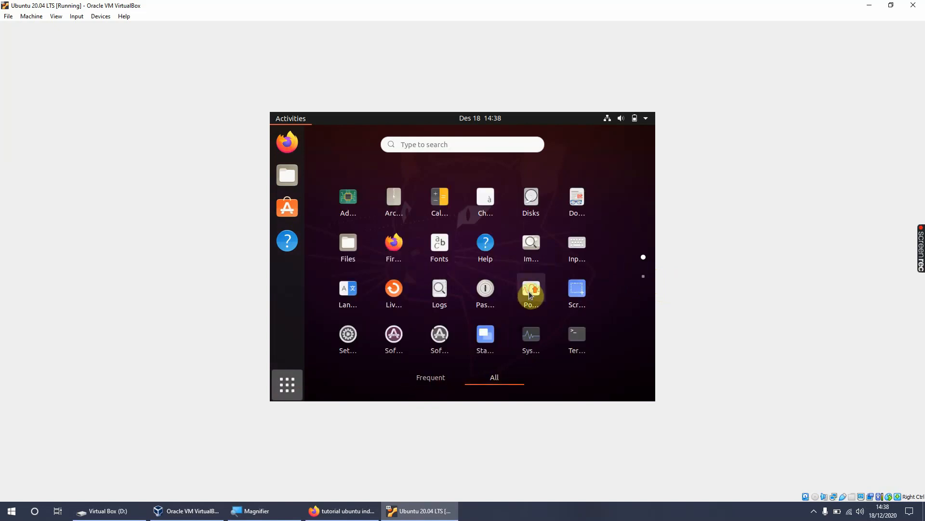
{"action": "left_click", "coordinate": [285, 386]}
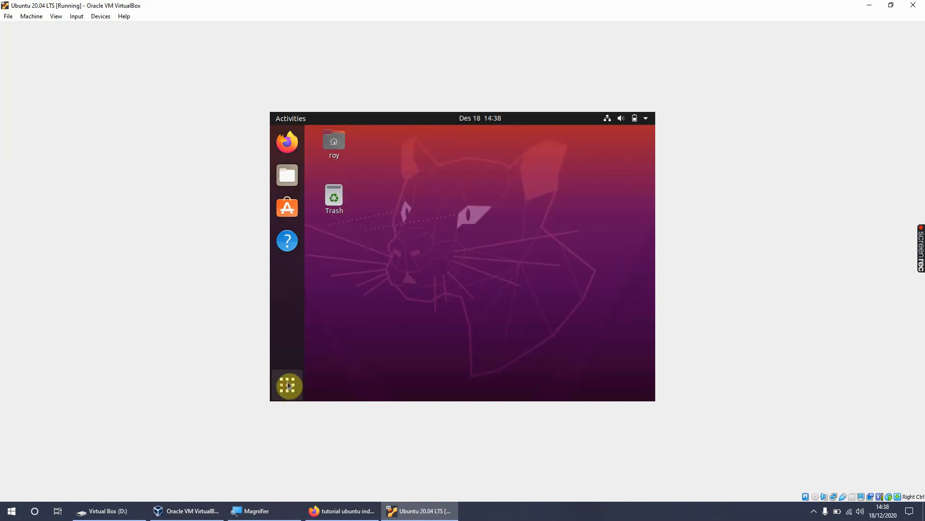
Step: Insert the Guest Additions CD image into the virtual machine and run the VBox_GAs_6.1.16 autostart software
{"action": "left_click", "coordinate": [99, 16]}
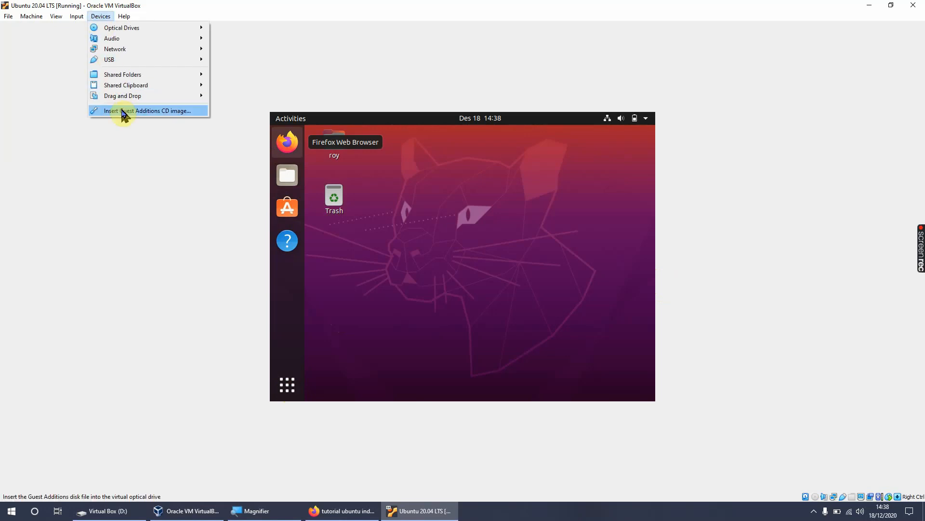
{"action": "left_click", "coordinate": [150, 112]}
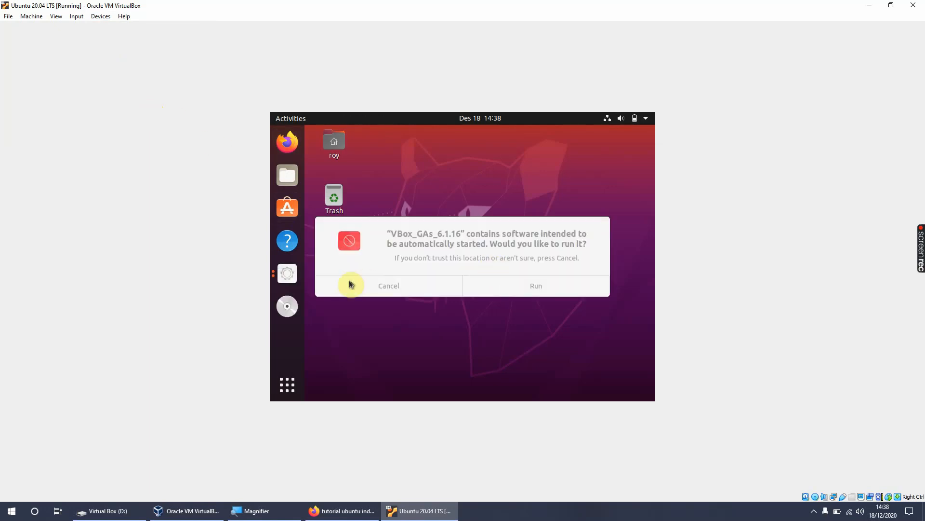
{"action": "left_click", "coordinate": [502, 235]}
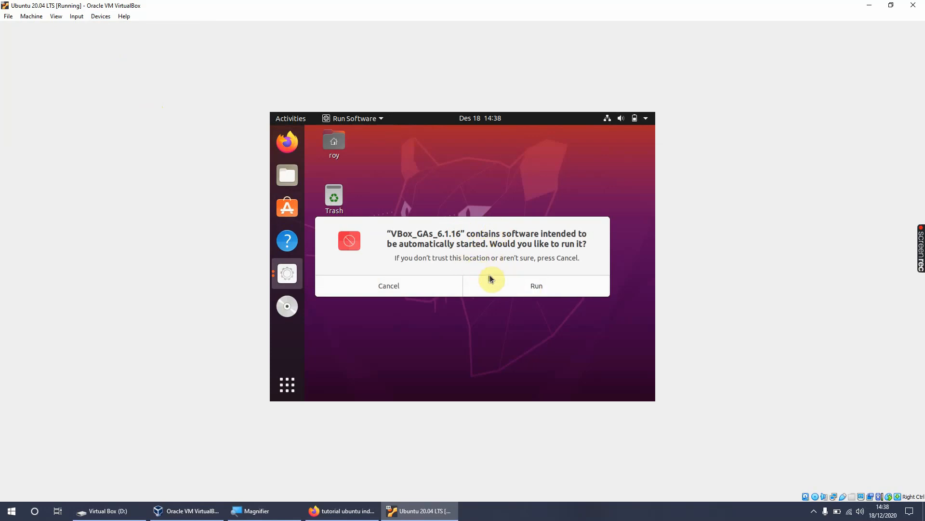
{"action": "left_click", "coordinate": [530, 286]}
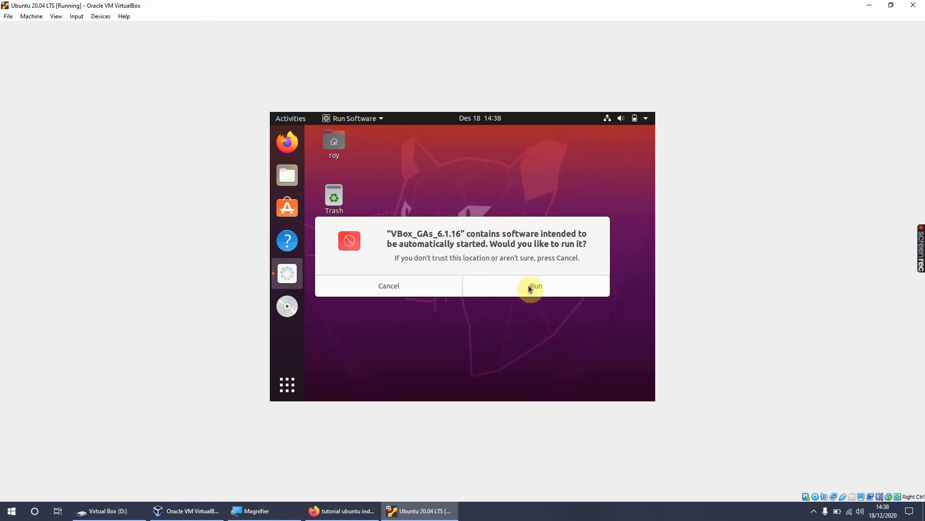
{"action": "left_click", "coordinate": [530, 286]}
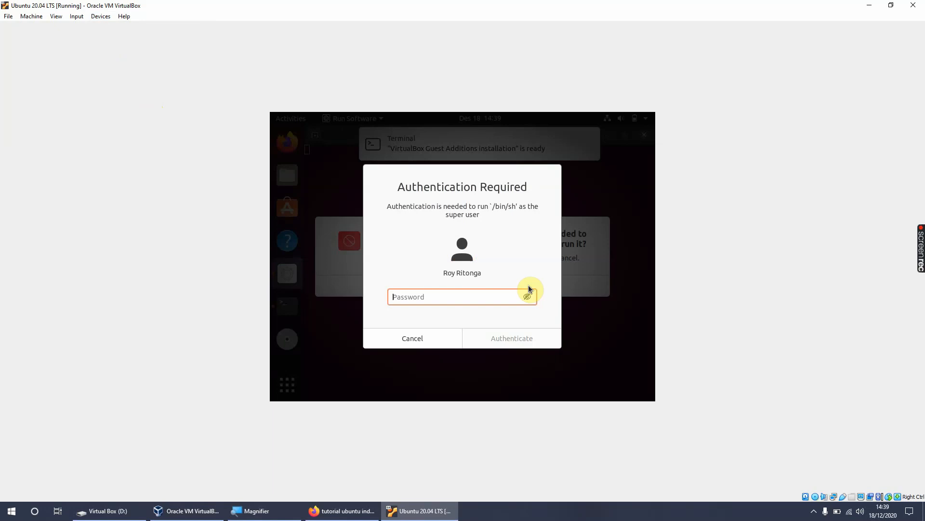
Step: Authenticate the Guest Additions installer with the account password, and move the remaining autostart prompt off the installation output
{"action": "type", "text": "•••••••••"}
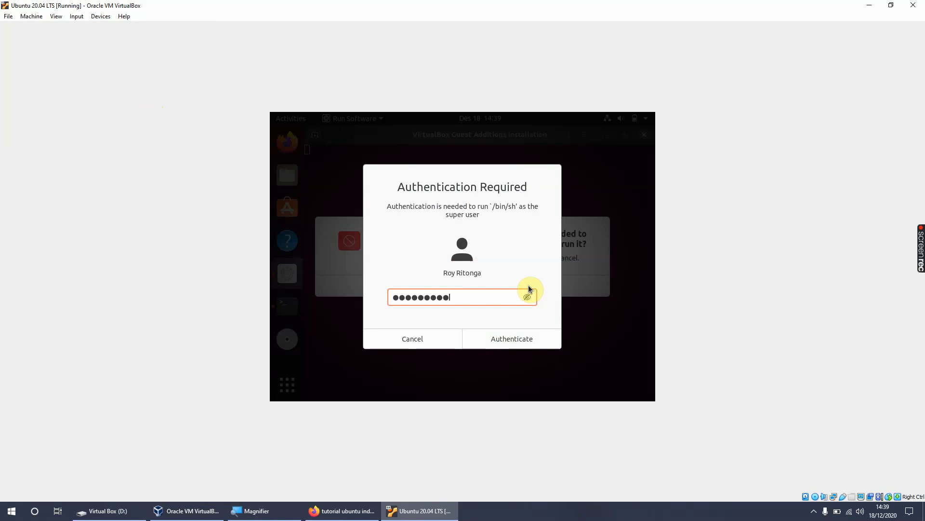
{"action": "key", "text": "Return"}
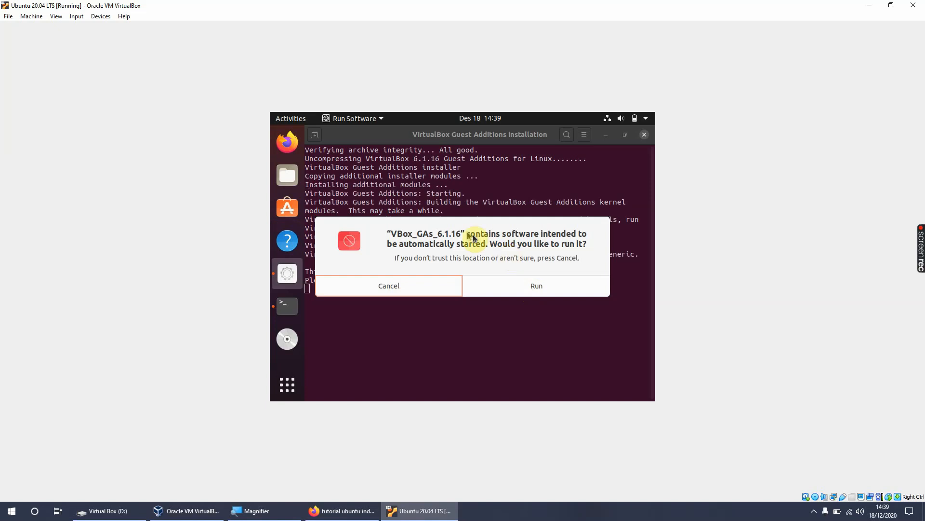
{"action": "left_click_drag", "start_coordinate": [472, 238], "coordinate": [463, 168]}
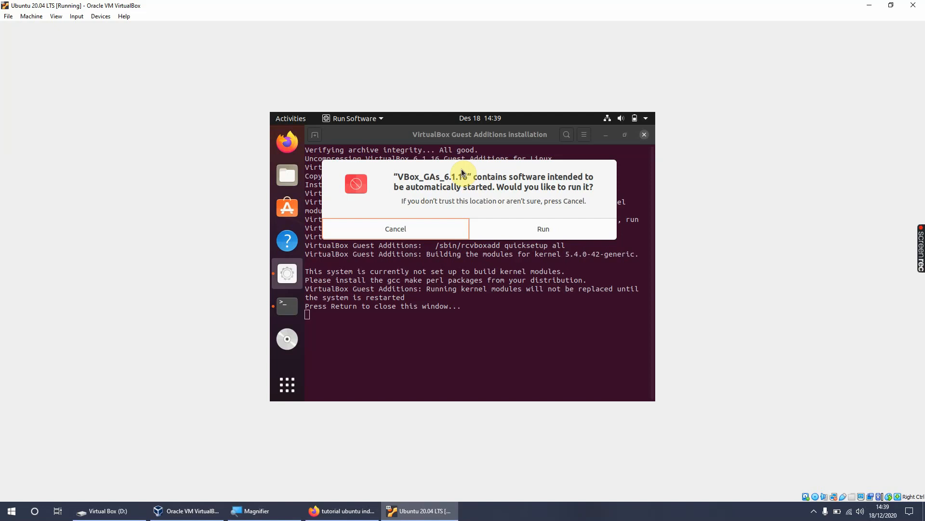
Step: Dismiss the repeated VBox_GAs_6.1.16 run request without authenticating, and close the Guest Additions installation terminal
{"action": "left_click", "coordinate": [507, 233]}
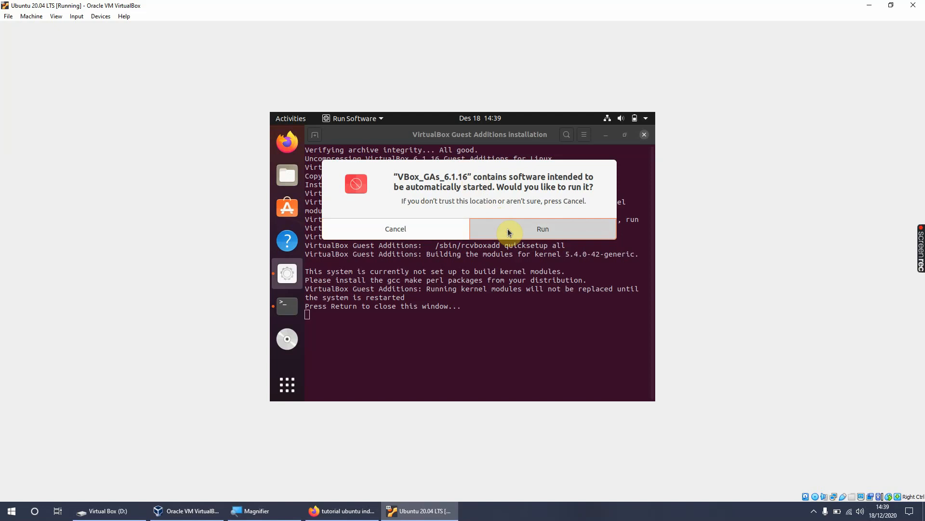
{"action": "left_click", "coordinate": [508, 232]}
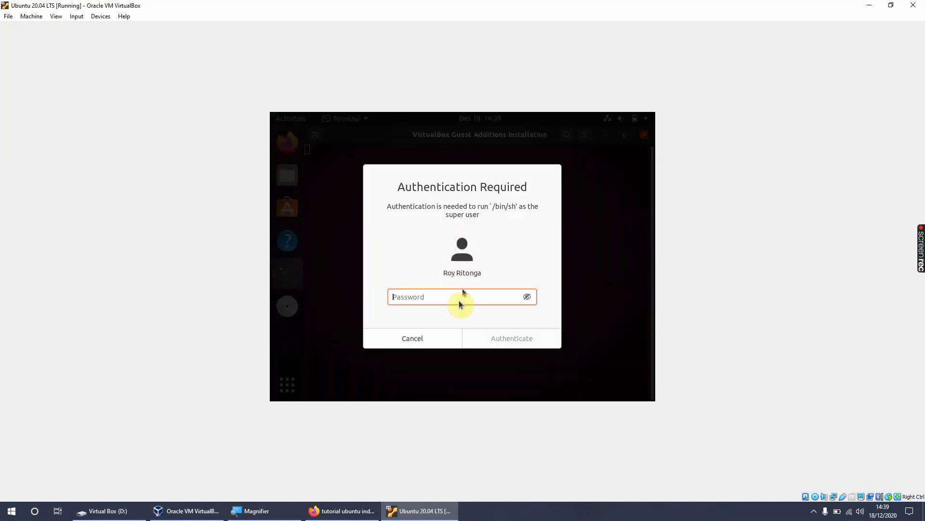
{"action": "left_click", "coordinate": [420, 339]}
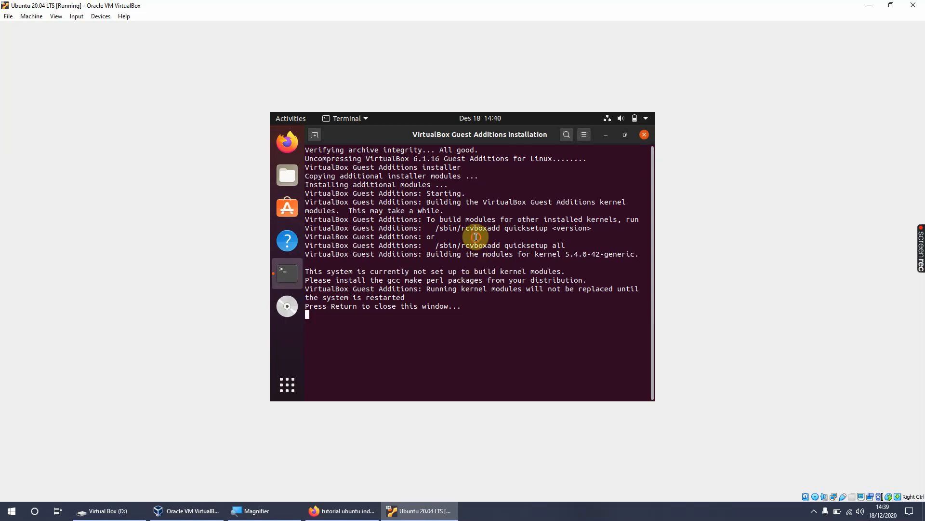
{"action": "key", "text": "Return"}
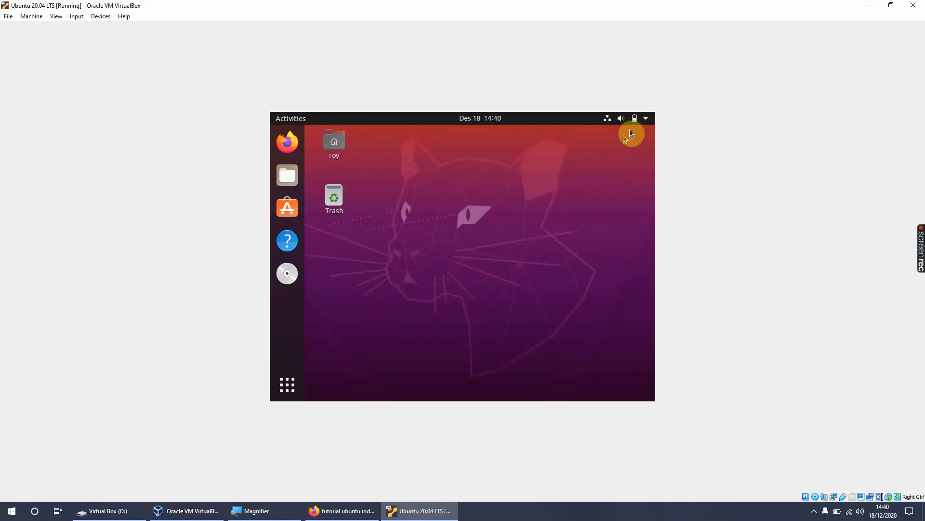
Step: Restart the Ubuntu guest system from its power options
{"action": "left_click", "coordinate": [646, 119]}
{"action": "left_click", "coordinate": [577, 235]}
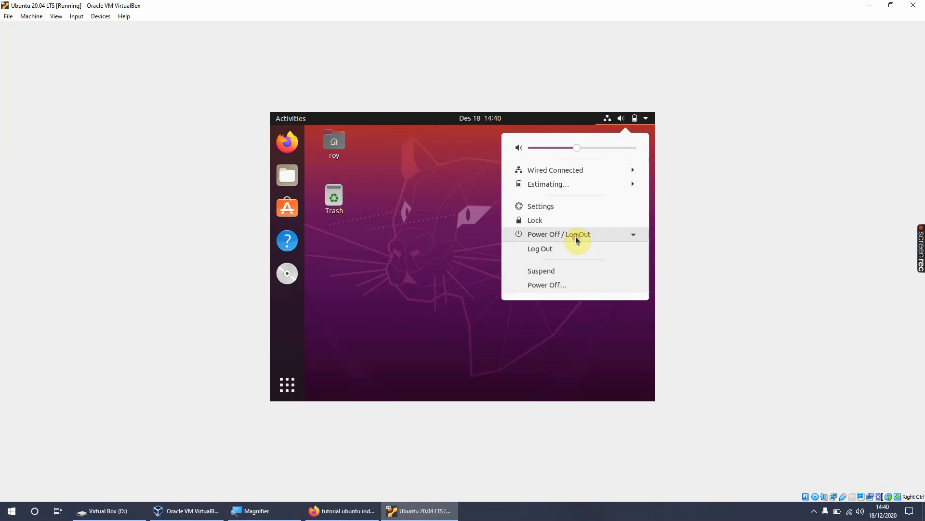
{"action": "left_click", "coordinate": [564, 283]}
{"action": "left_click", "coordinate": [466, 289]}
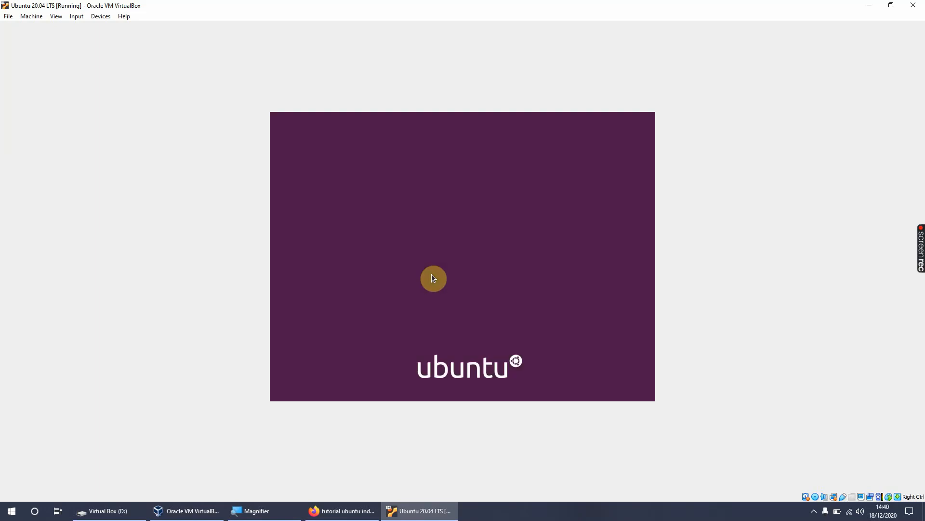
Step: Log in to Ubuntu by entering the account password
{"action": "left_click", "coordinate": [445, 261]}
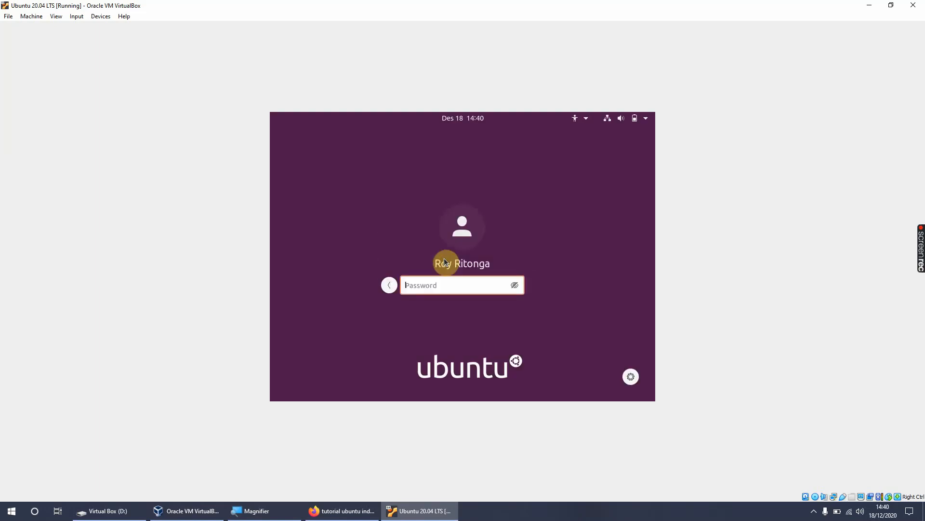
{"action": "type", "text": "••••••••••"}
{"action": "key", "text": "Return"}
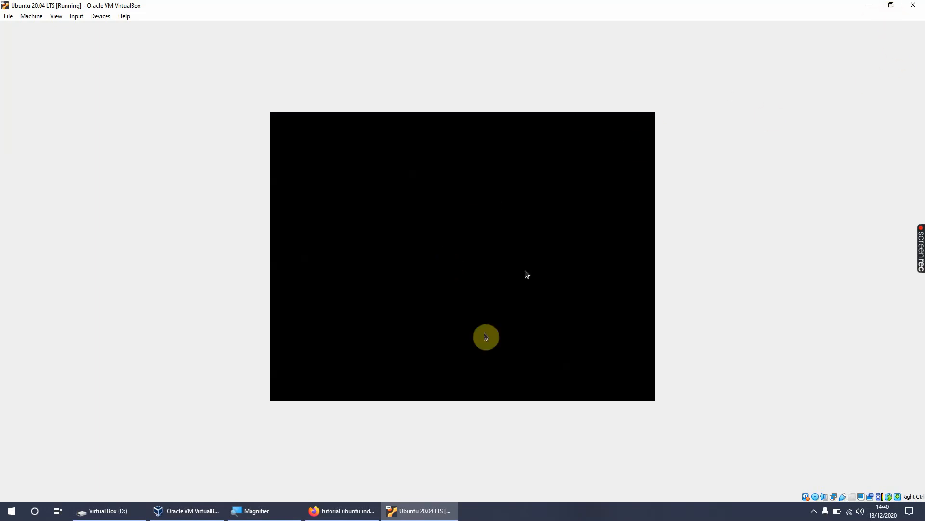
Step: Switch to the host's Firefox, close its window, and return to the Ubuntu virtual machine
{"action": "left_click", "coordinate": [340, 512]}
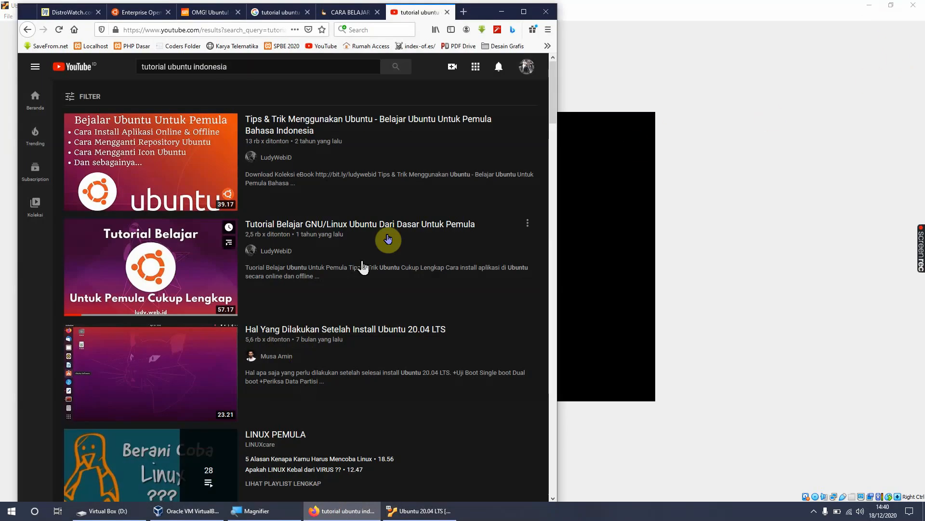
{"action": "left_click", "coordinate": [549, 13]}
{"action": "left_click", "coordinate": [267, 275]}
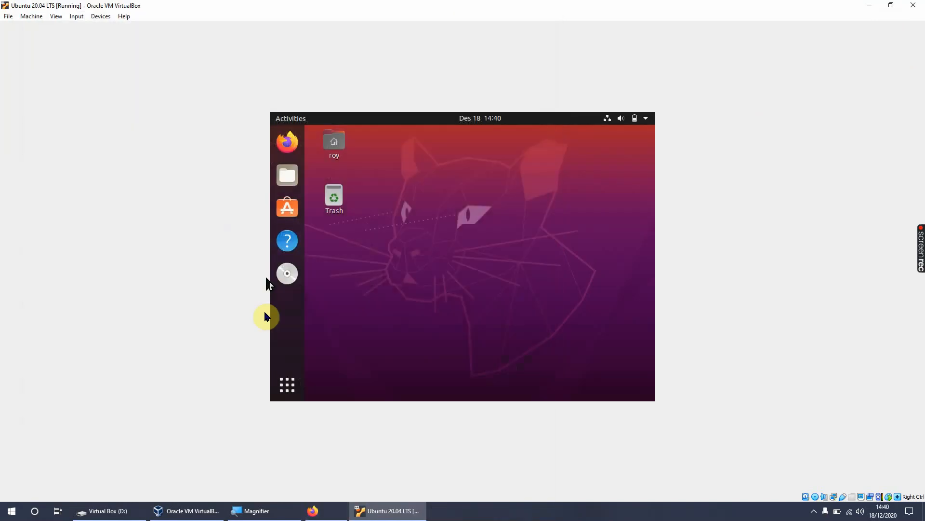
Step: Restore and re-maximize the virtual machine window to refit the Ubuntu desktop, and check the entry for inserting the Guest Additions CD image
{"action": "left_click", "coordinate": [891, 5]}
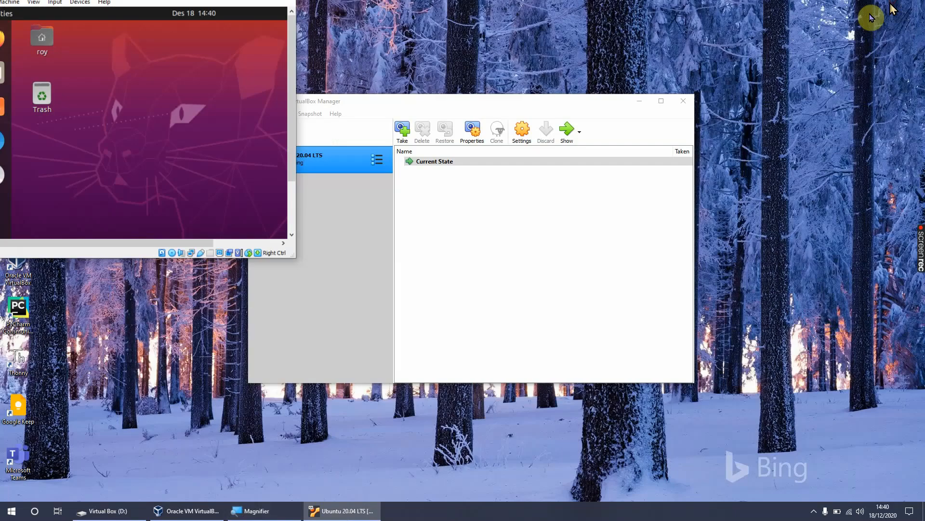
{"action": "left_click", "coordinate": [275, 4]}
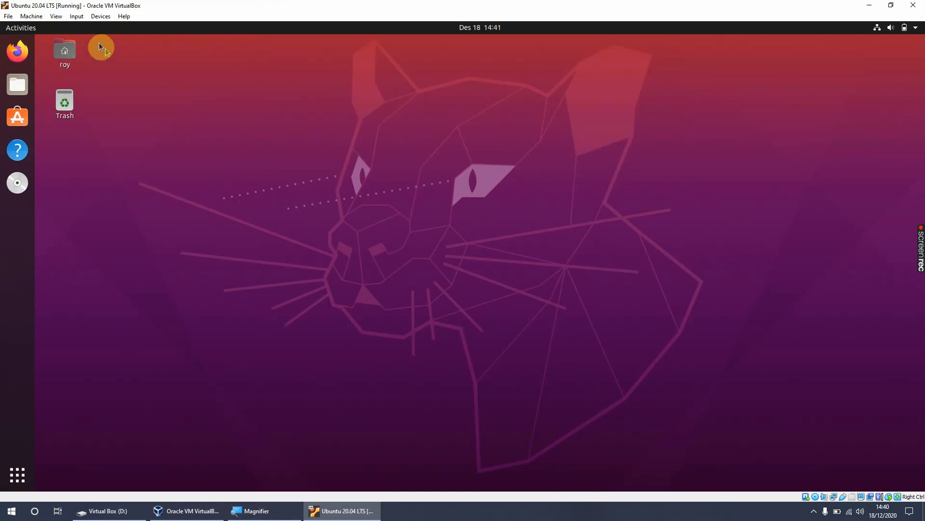
{"action": "left_click", "coordinate": [93, 20]}
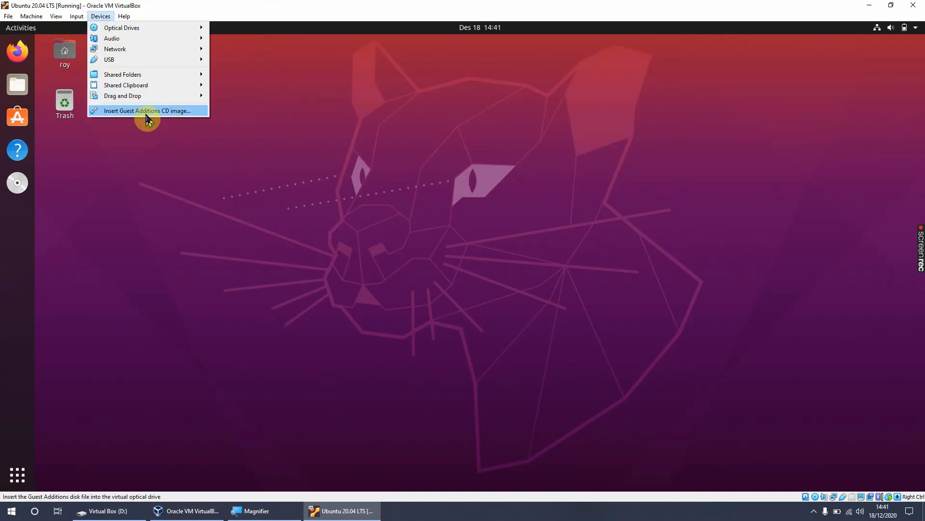
{"action": "left_click", "coordinate": [243, 154]}
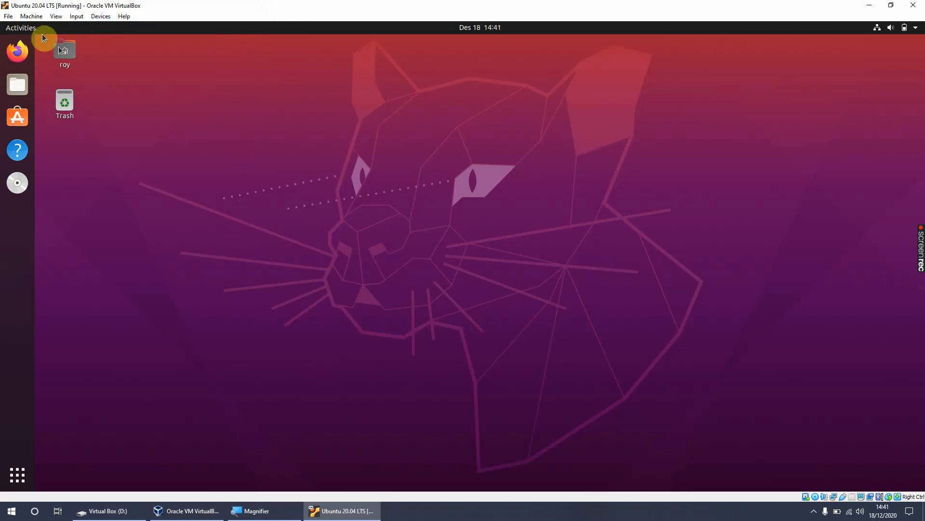
Step: Switch the Ubuntu virtual machine to full-screen mode and back to windowed mode, twice
{"action": "left_click", "coordinate": [55, 17]}
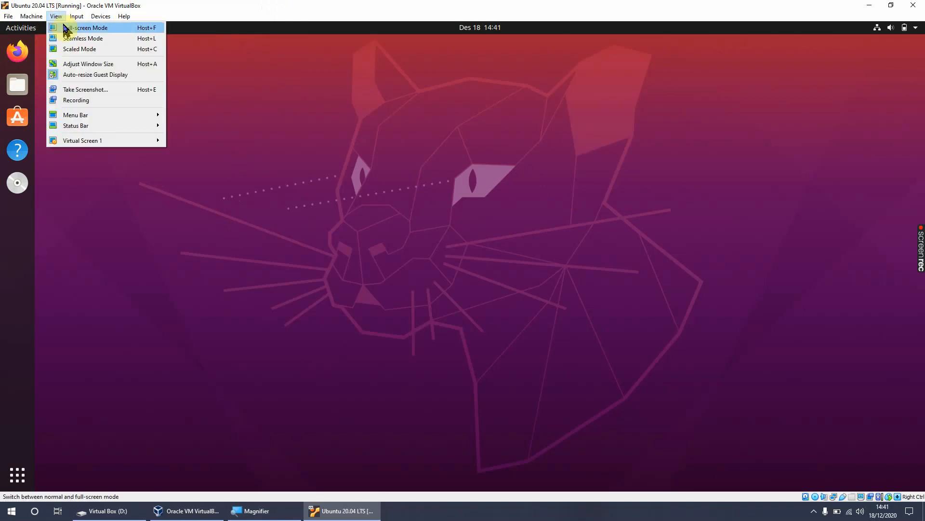
{"action": "left_click", "coordinate": [67, 27]}
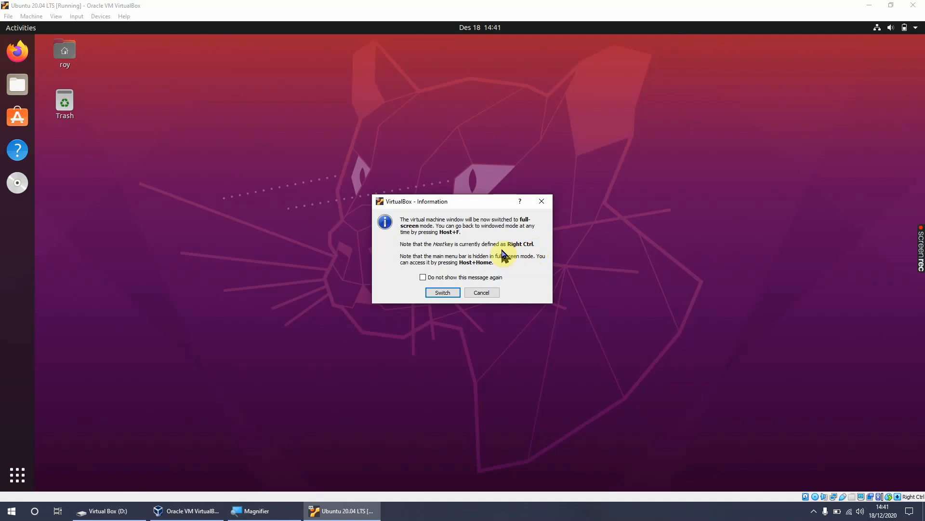
{"action": "left_click", "coordinate": [442, 292]}
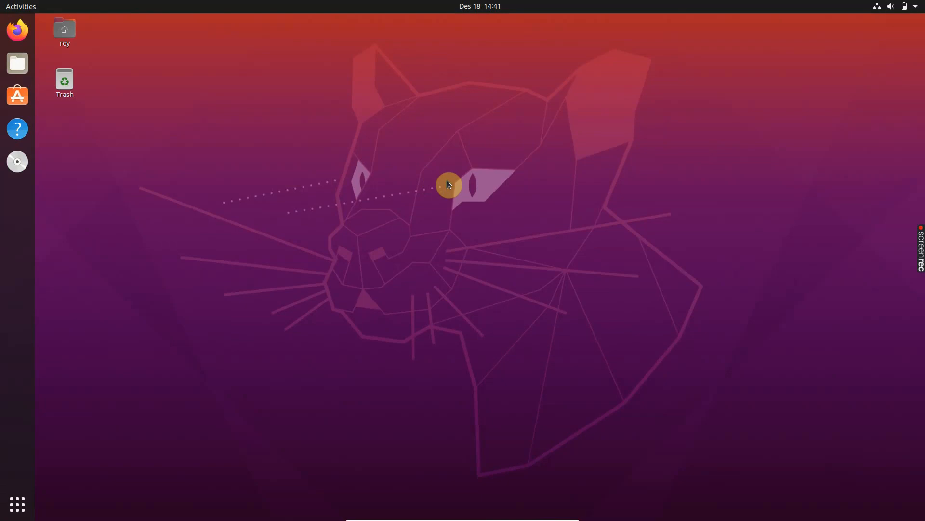
{"action": "key", "text": "Control_R+f"}
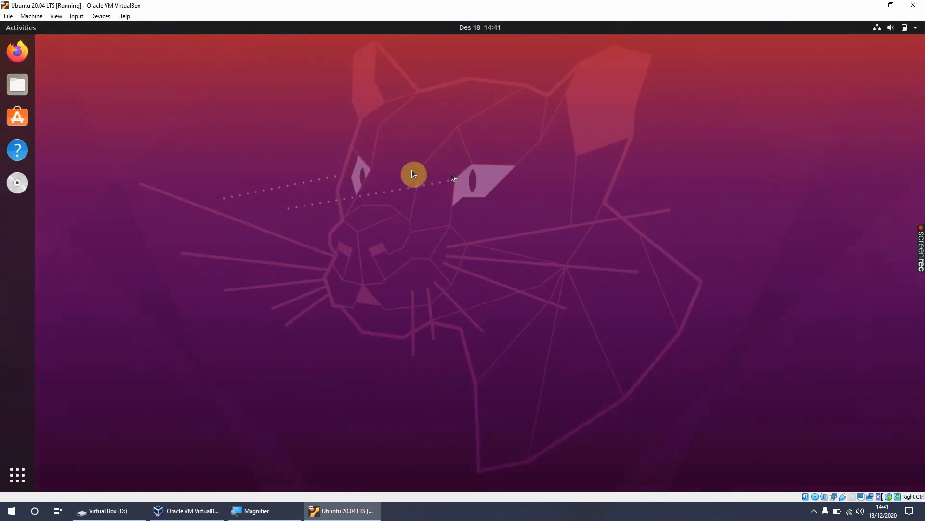
{"action": "left_click", "coordinate": [32, 16]}
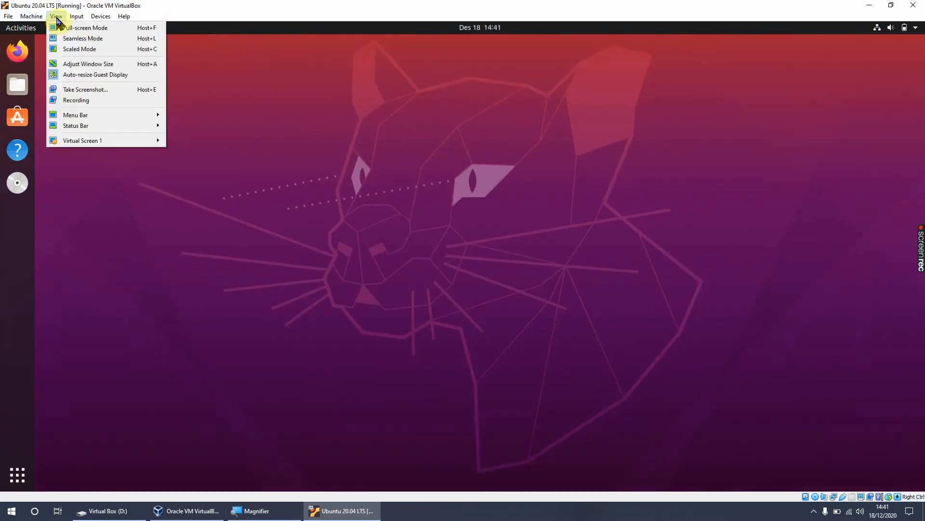
{"action": "left_click", "coordinate": [63, 28]}
{"action": "left_click", "coordinate": [441, 292]}
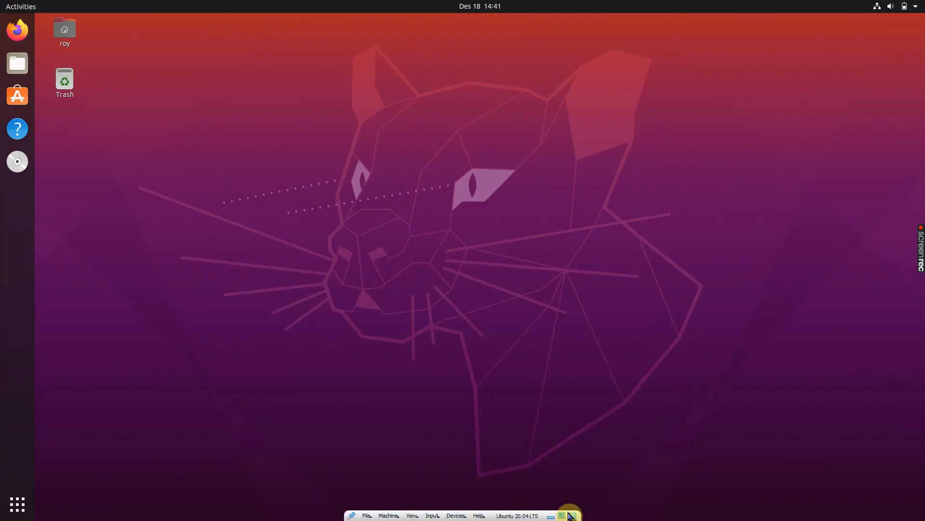
{"action": "left_click", "coordinate": [563, 516]}
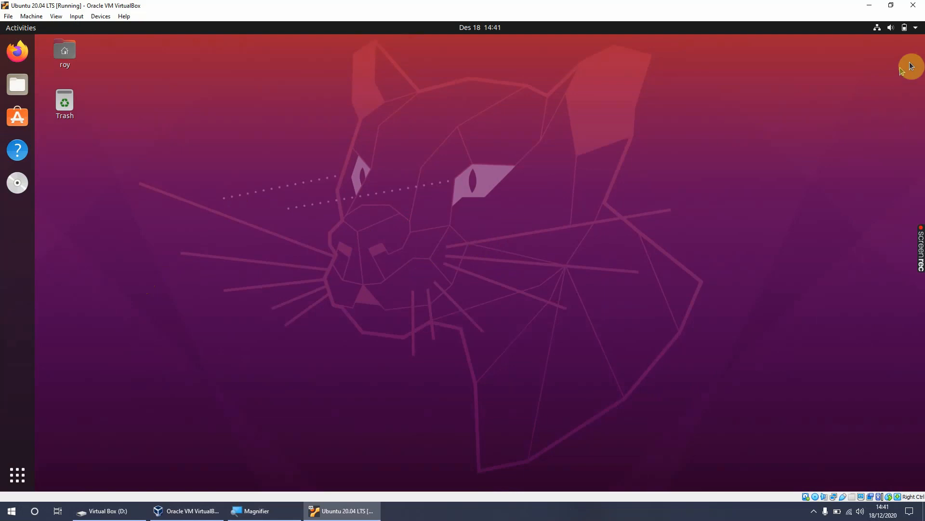
Step: Power off the Ubuntu guest system and return to the VirtualBox Manager
{"action": "left_click", "coordinate": [917, 29]}
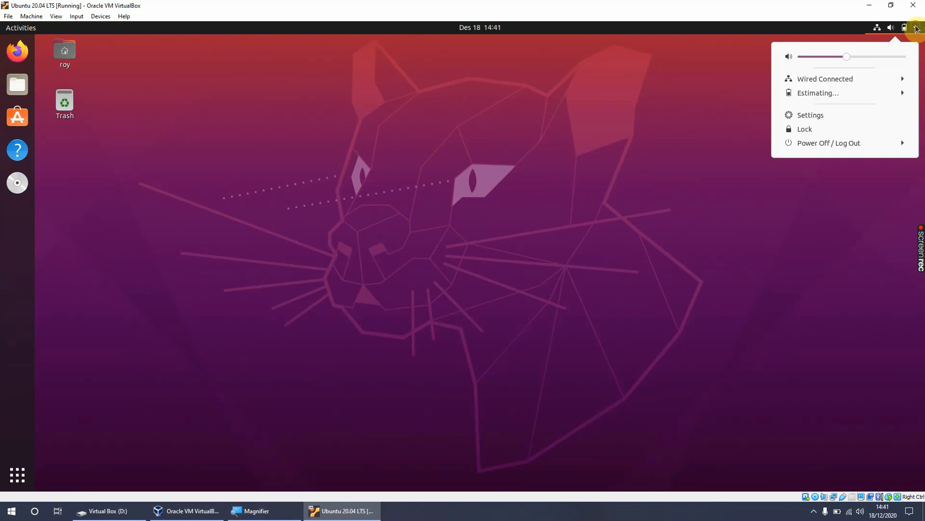
{"action": "left_click", "coordinate": [842, 144]}
{"action": "left_click", "coordinate": [817, 193]}
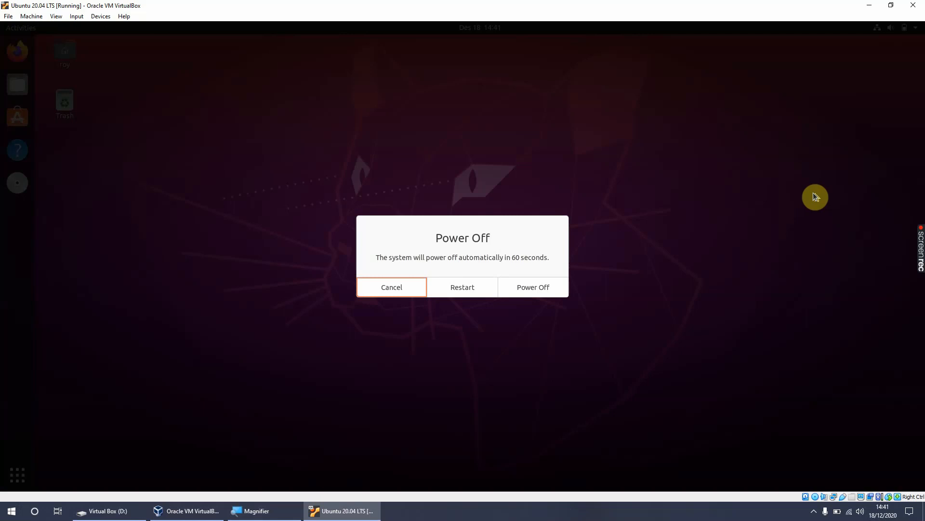
{"action": "left_click", "coordinate": [520, 285]}
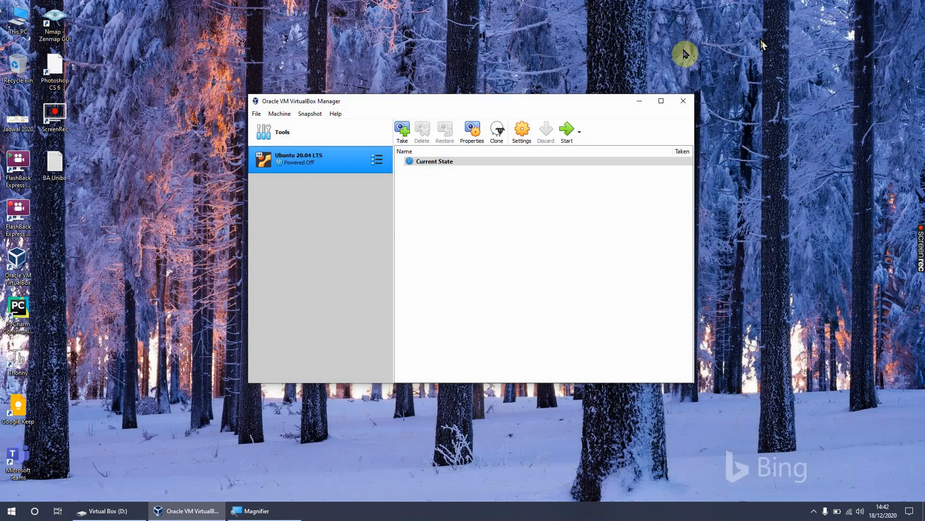
{"action": "left_click", "coordinate": [559, 45]}
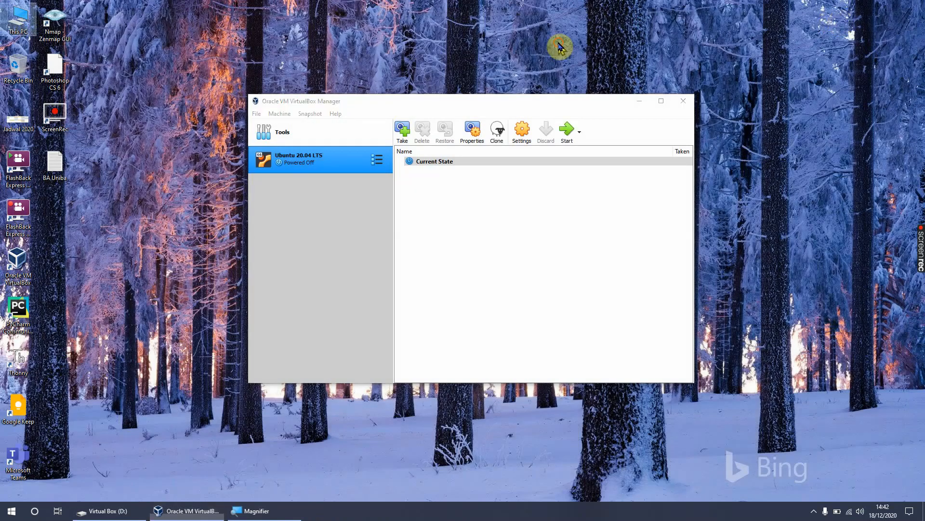